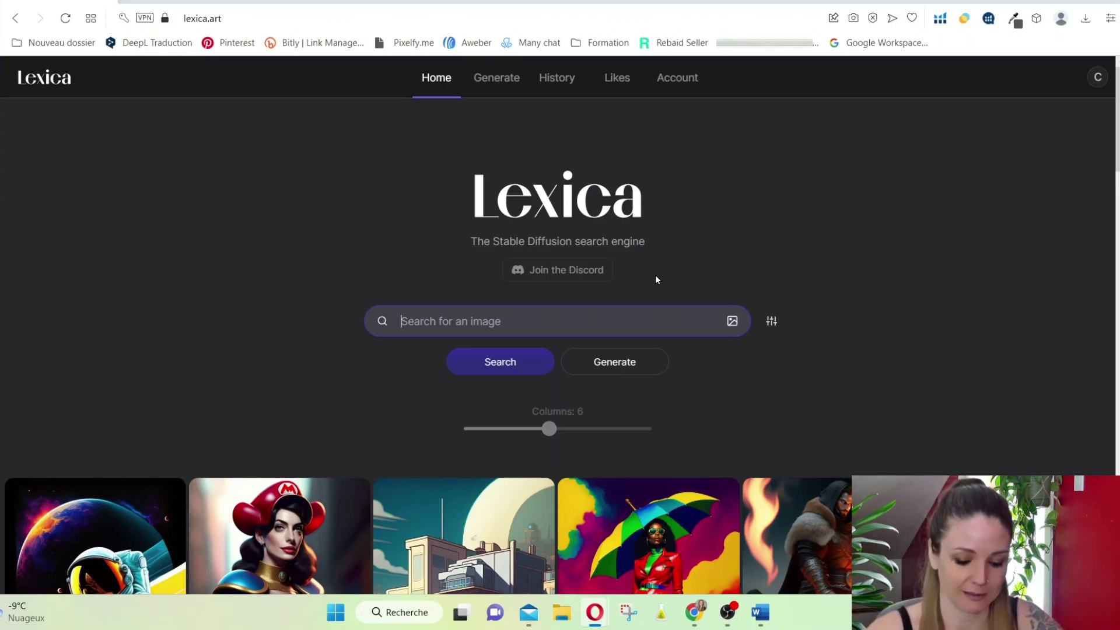
# Step: Search the image library for "logo for yoga"
pyautogui.write('logo ')
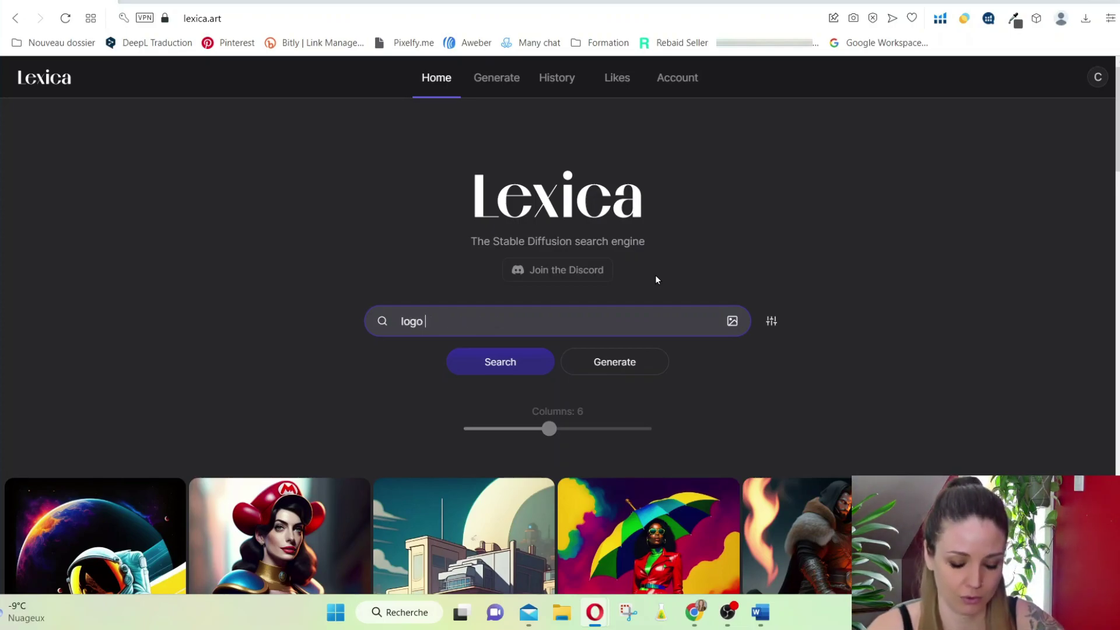
pyautogui.write('for yoga')
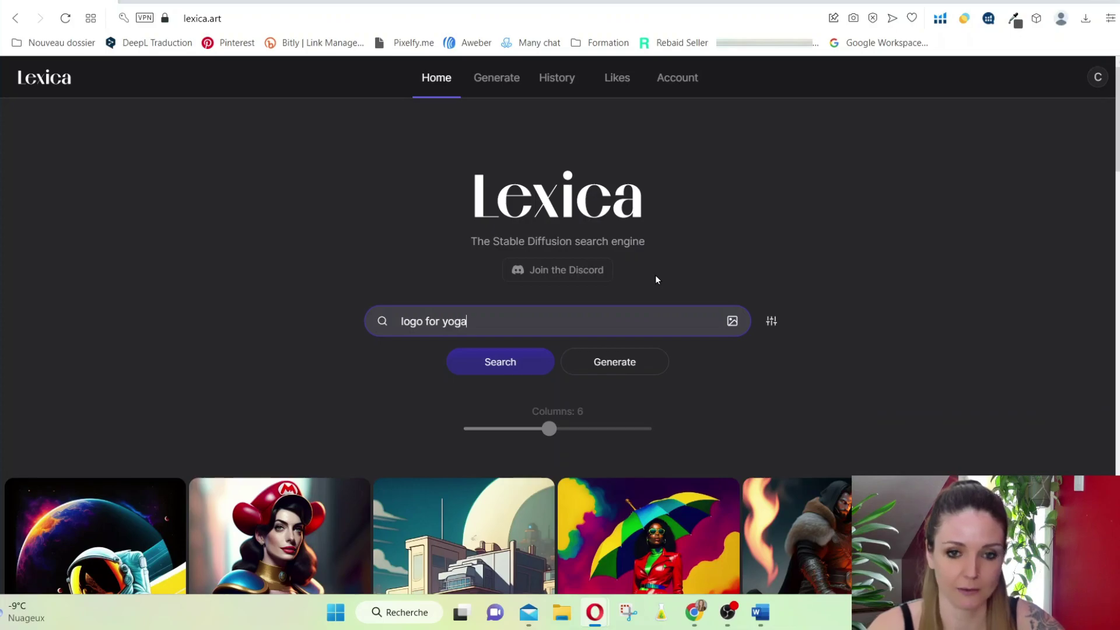
pyautogui.press('Return')
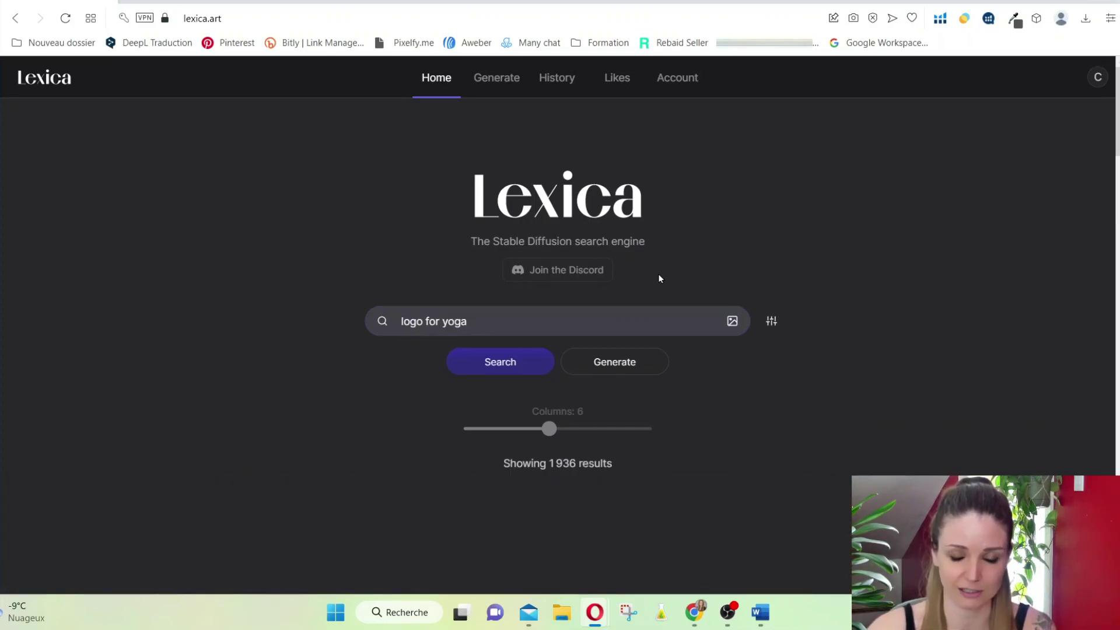
# Step: Open the aqua clouds logo with the white leaf from the search results and like it
pyautogui.scroll(-5, 789, 499)
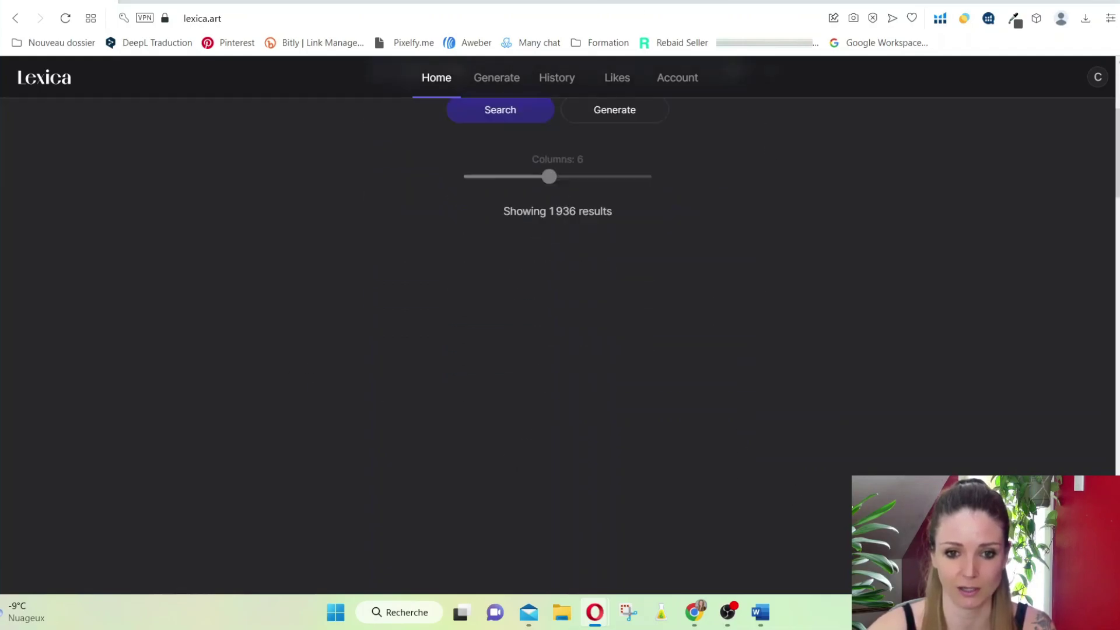
pyautogui.scroll(-5, 876, 350)
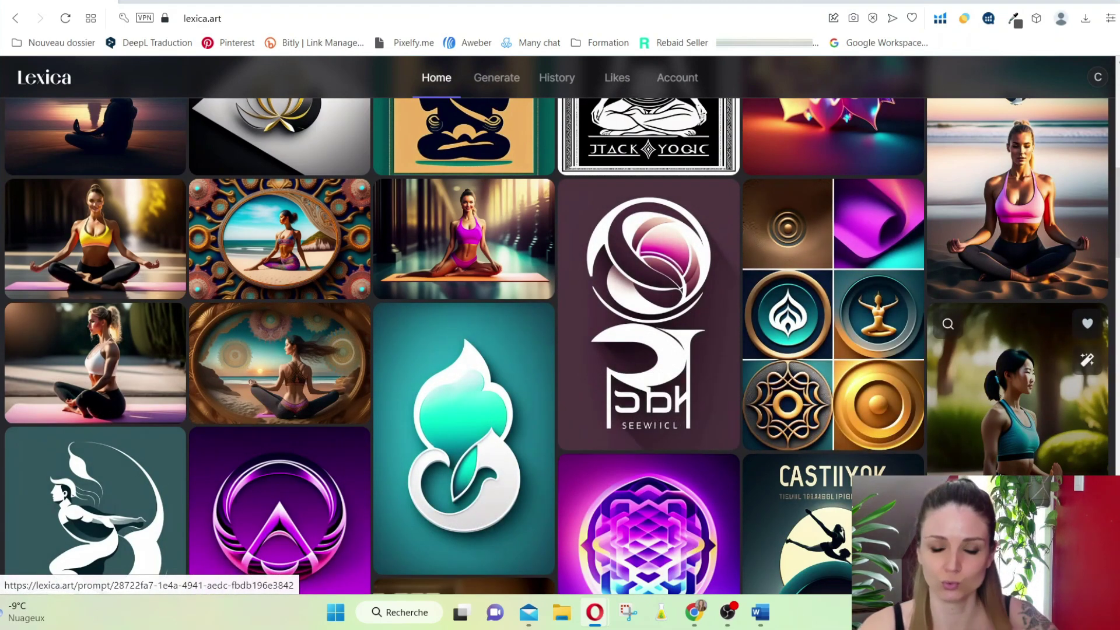
pyautogui.scroll(-1, 333, 525)
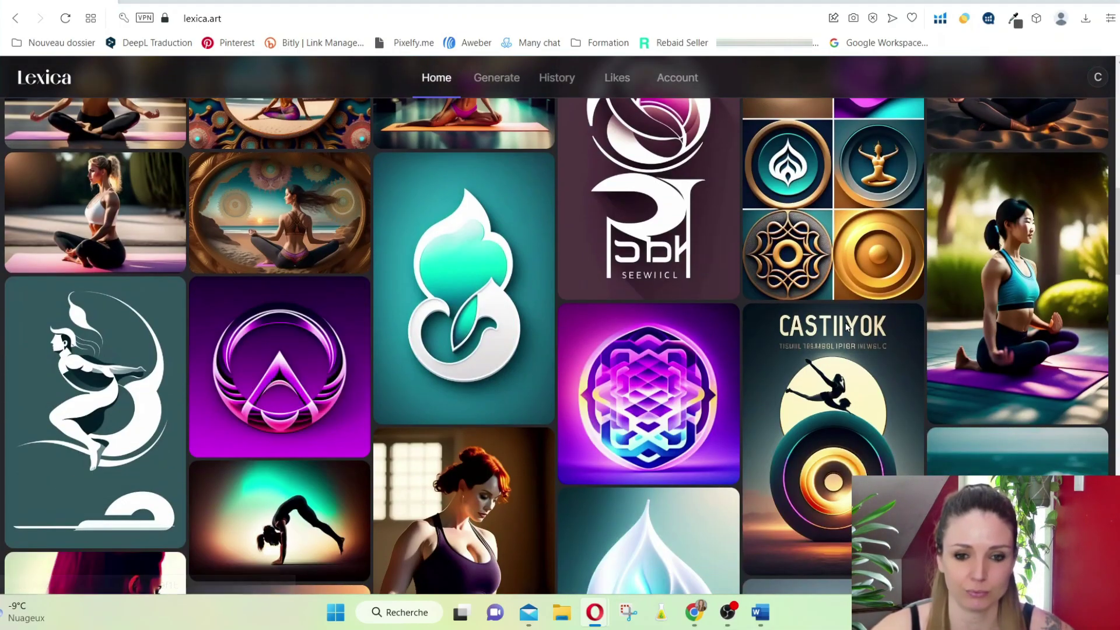
pyautogui.scroll(1, 663, 467)
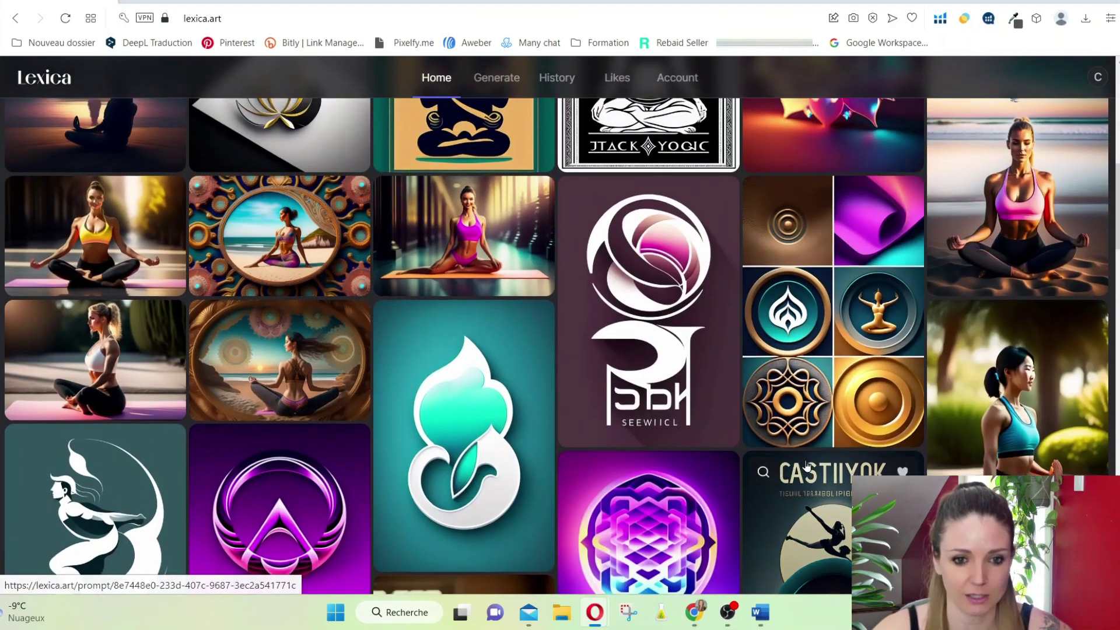
pyautogui.scroll(-3, 433, 293)
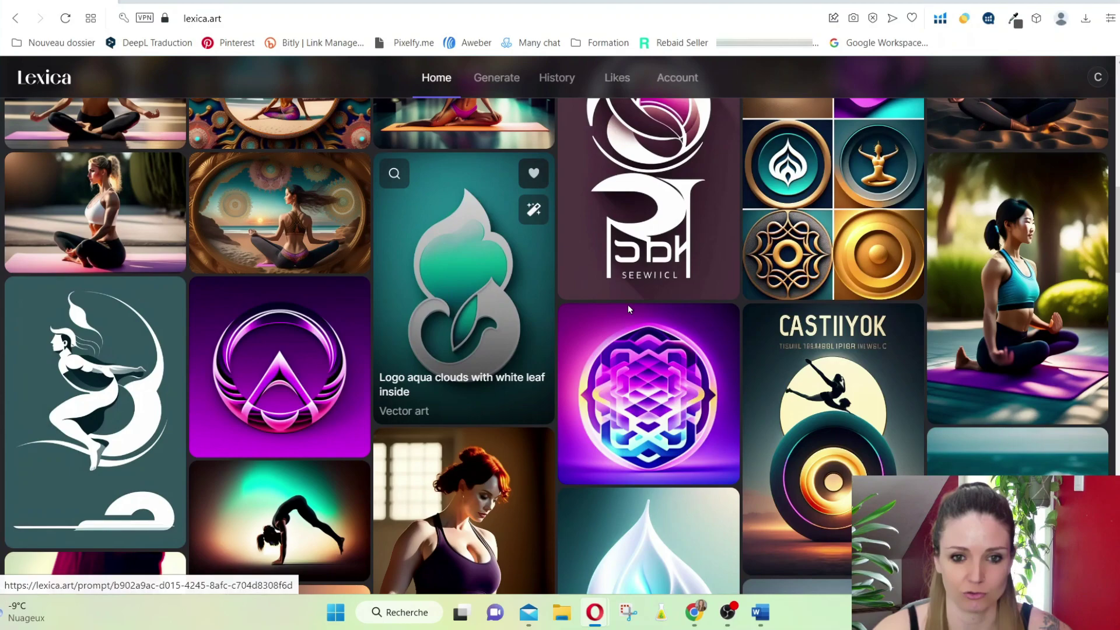
pyautogui.click(434, 293)
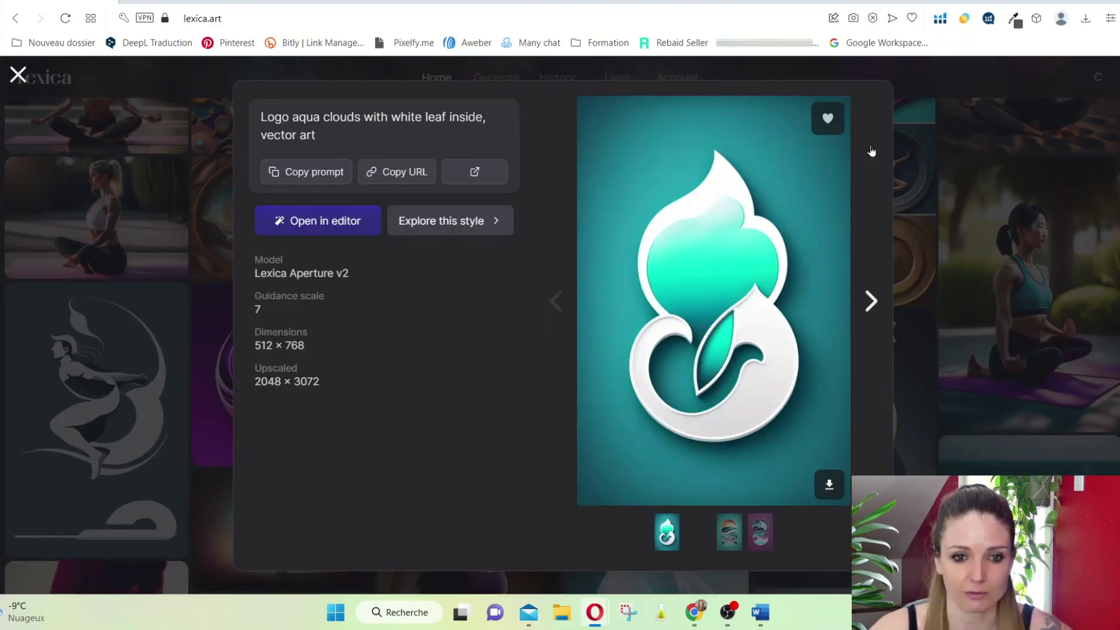
pyautogui.click(827, 118)
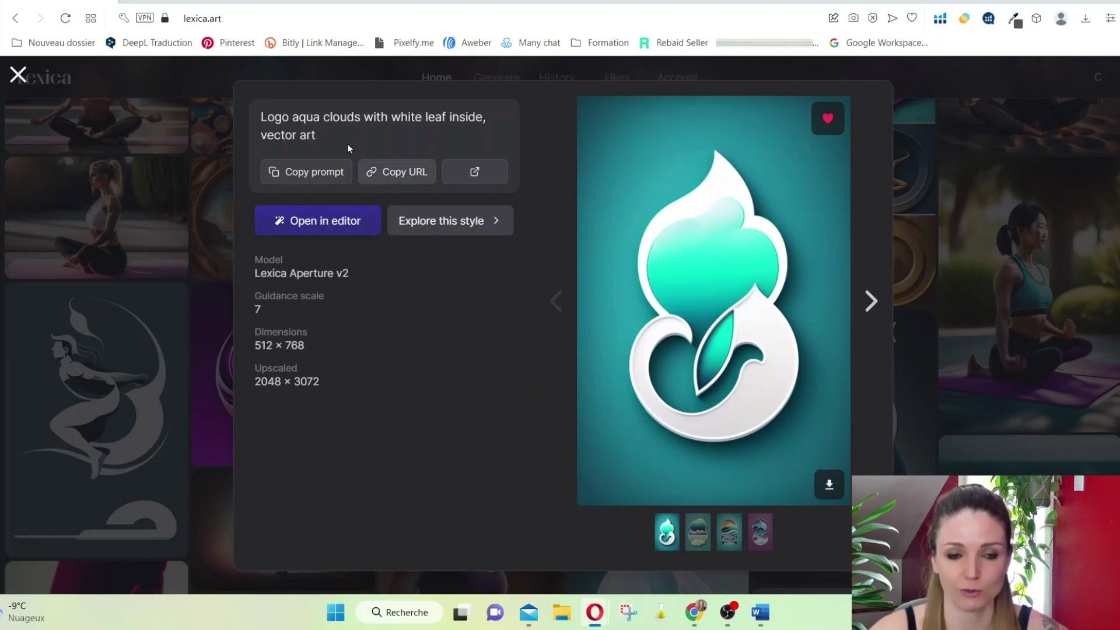
# Step: Review the aqua clouds logo's prompt text and open the logo in the editor
pyautogui.moveTo(320, 138); pyautogui.dragTo(260, 121)
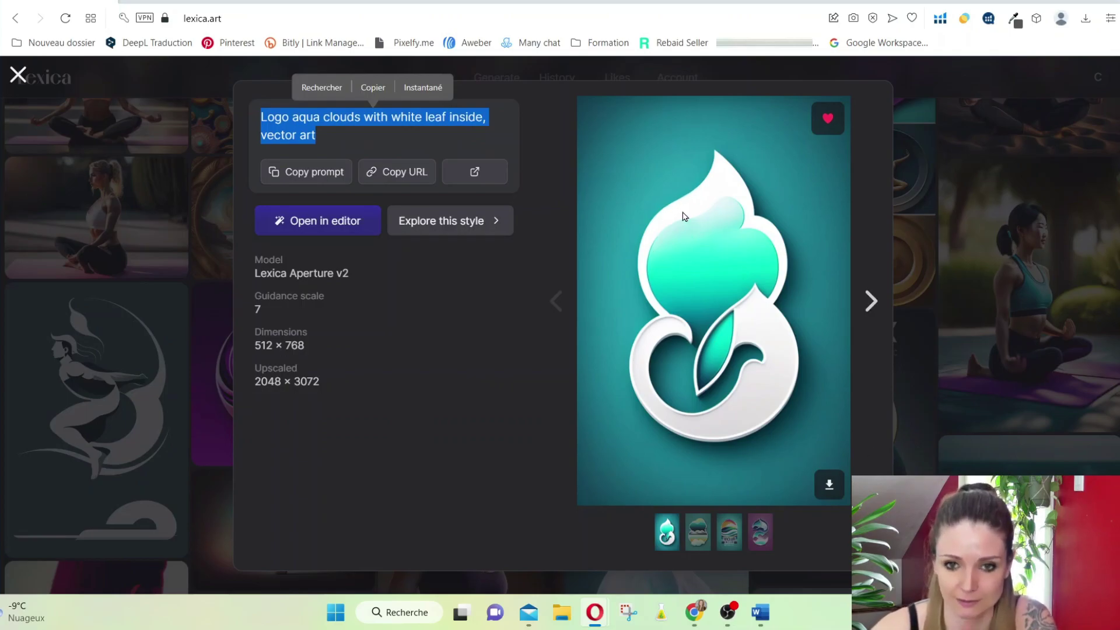
pyautogui.click(361, 129)
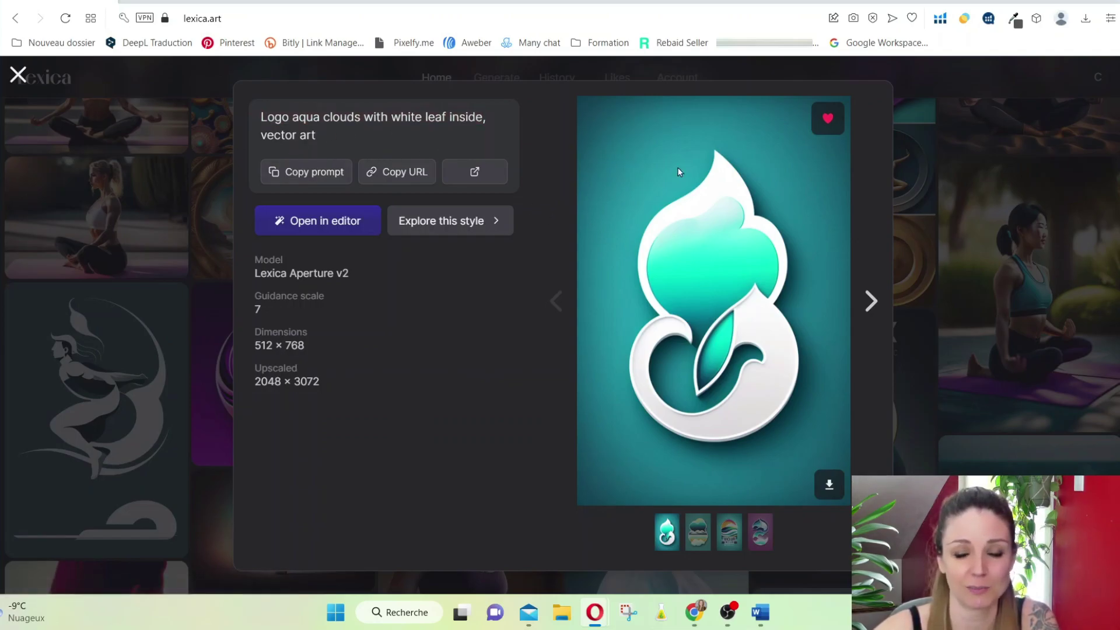
pyautogui.click(305, 226)
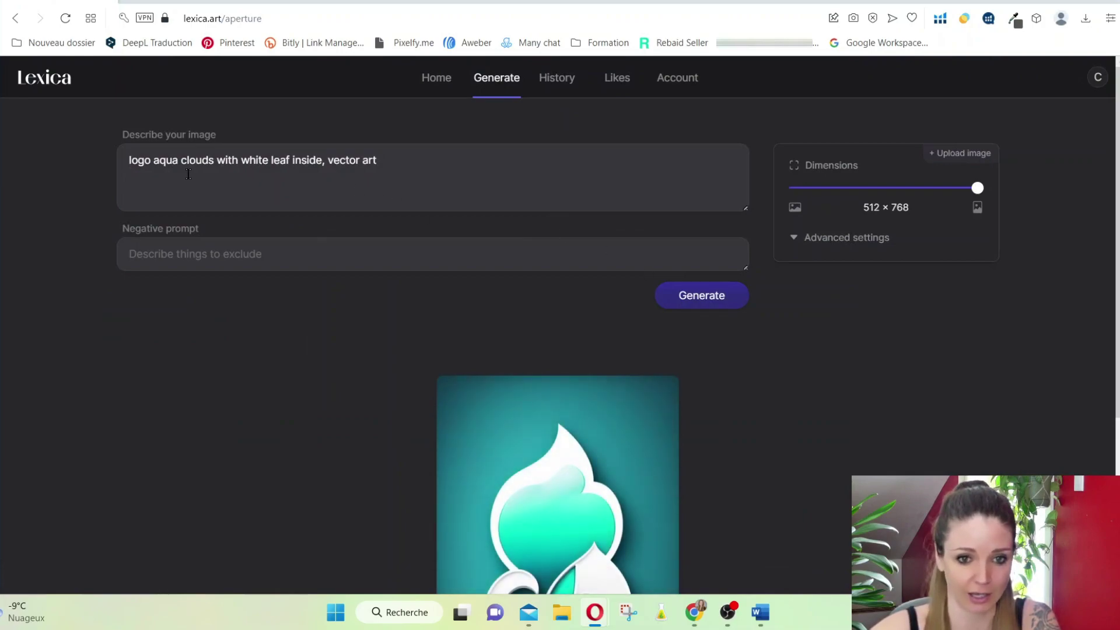
# Step: Append ", with letter YOGA" to the image description and generate the new logo variations
pyautogui.moveTo(514, 162); pyautogui.dragTo(126, 162)
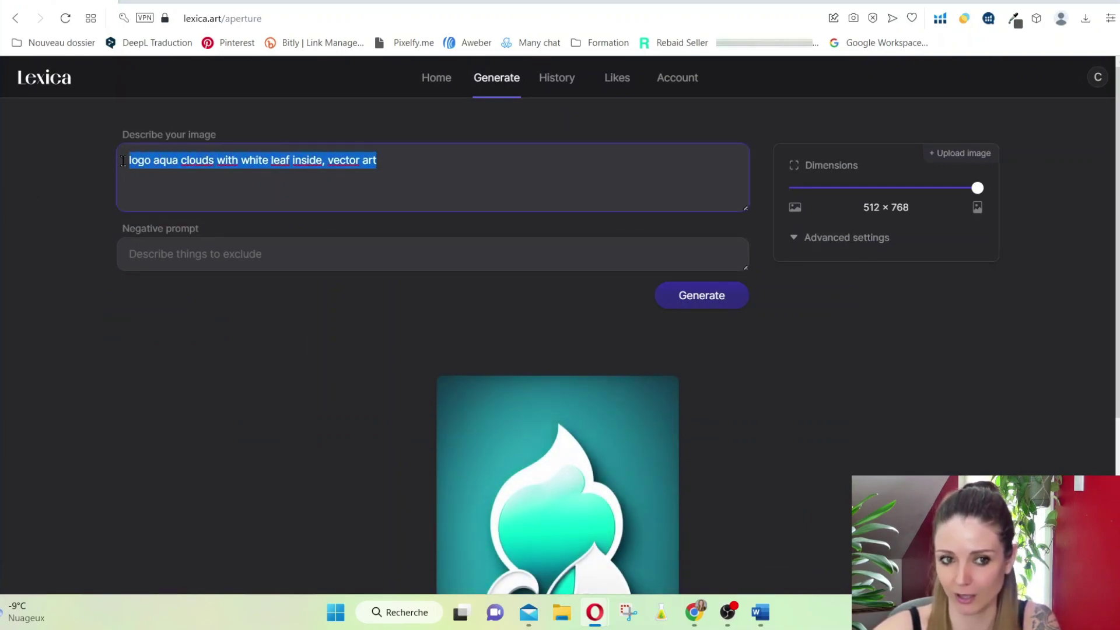
pyautogui.click(490, 161)
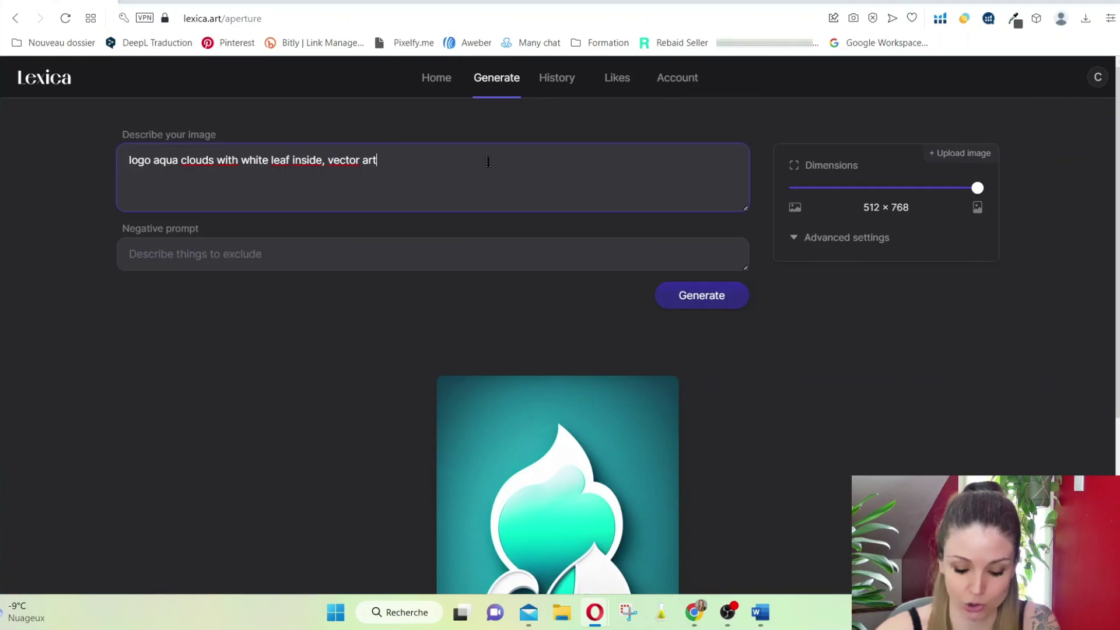
pyautogui.write(',')
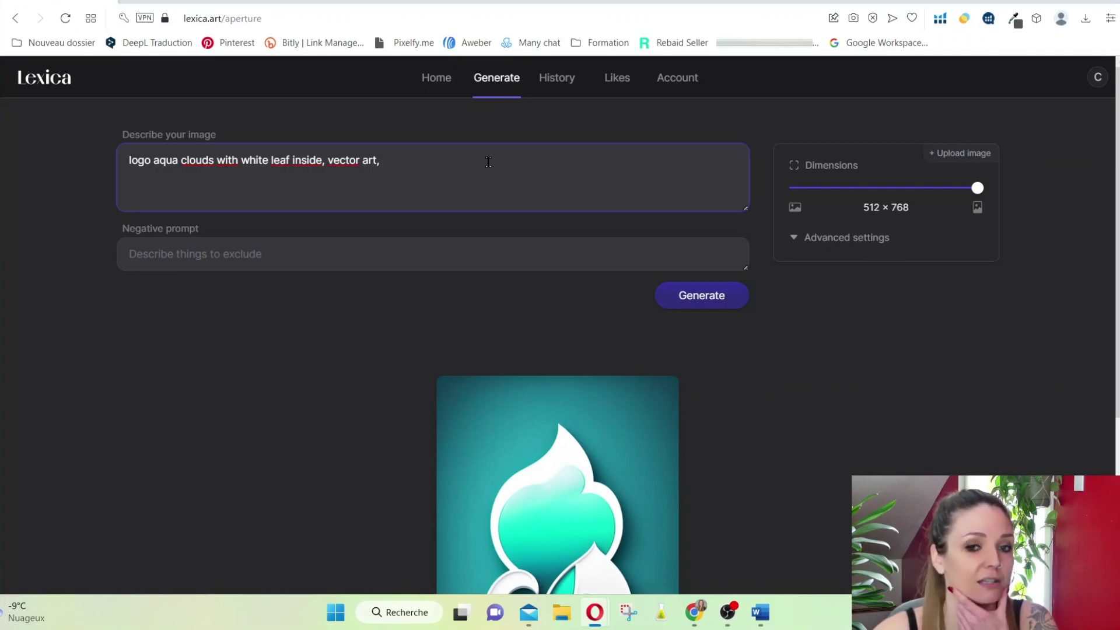
pyautogui.write('with tlet')
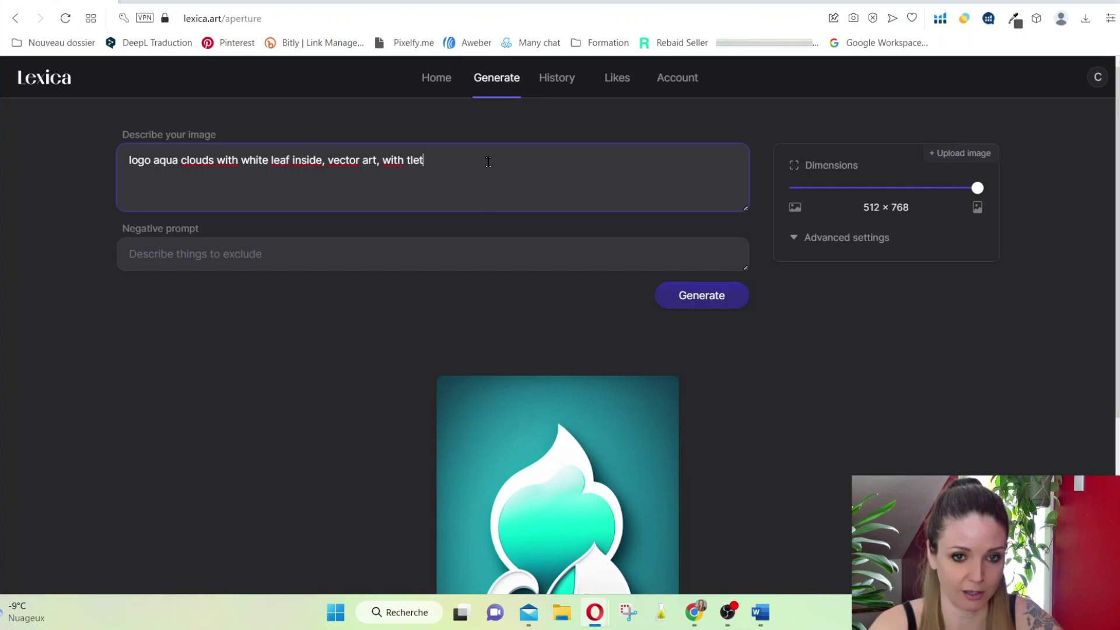
pyautogui.press('BackSpace')
pyautogui.press('BackSpace')
pyautogui.press('BackSpace')
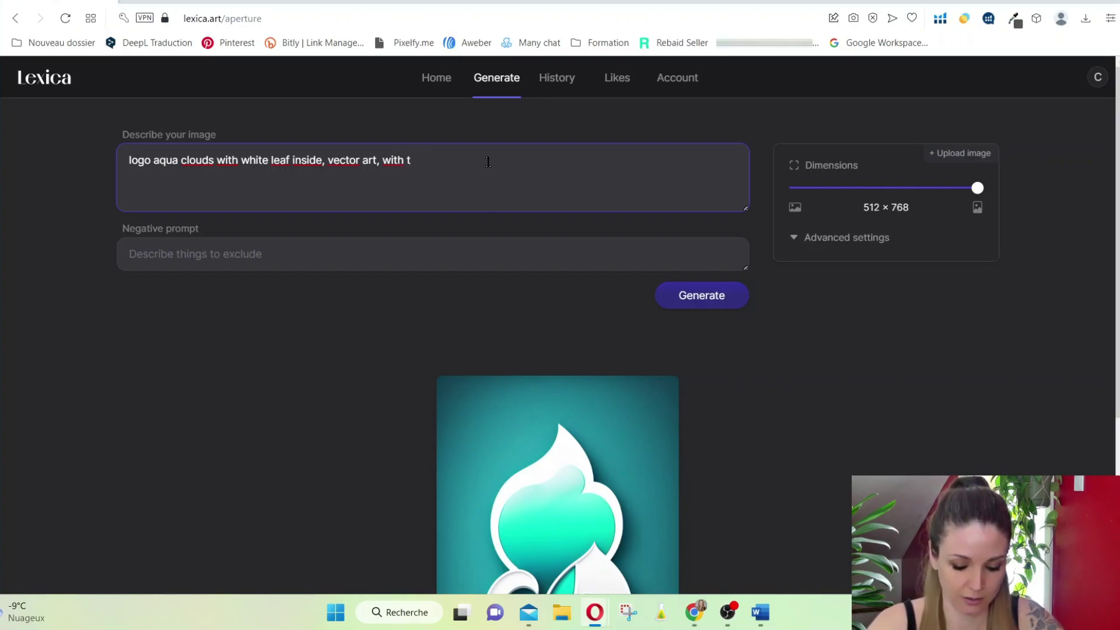
pyautogui.write('letter')
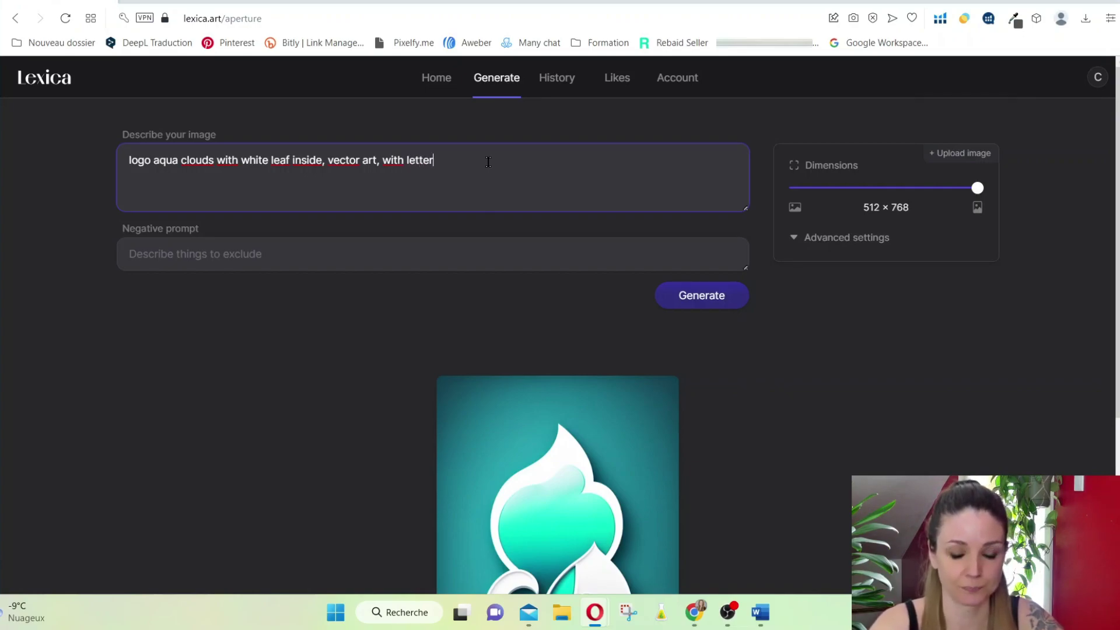
pyautogui.write(' YOGA')
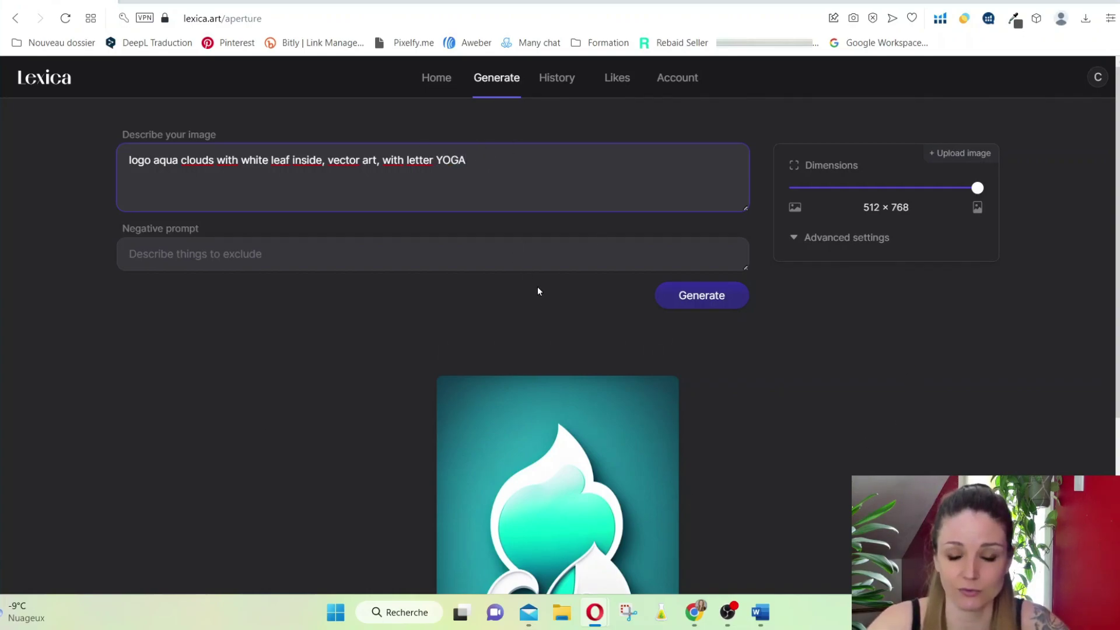
pyautogui.click(703, 298)
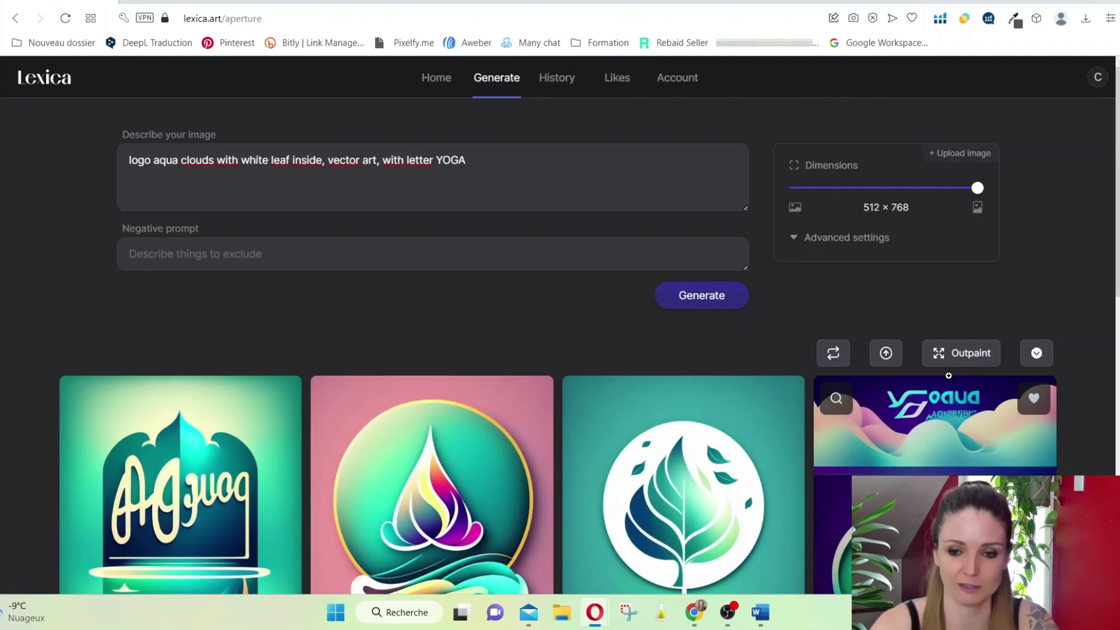
# Step: Examine the newly generated yoga logos and their lettering
pyautogui.scroll(-3, 948, 375)
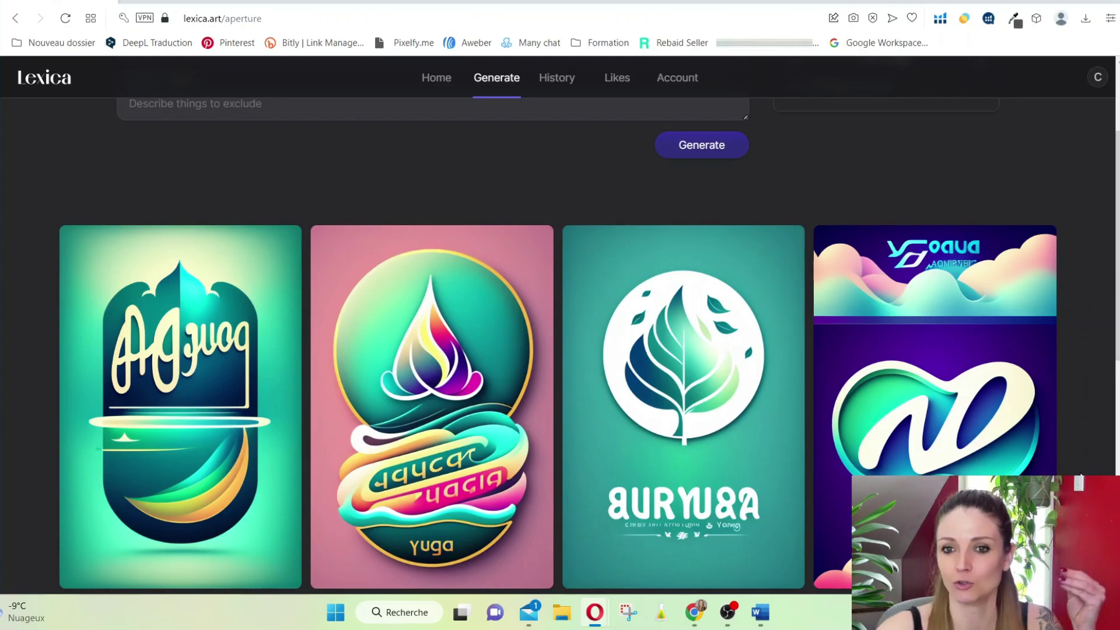
pyautogui.scroll(3, 604, 373)
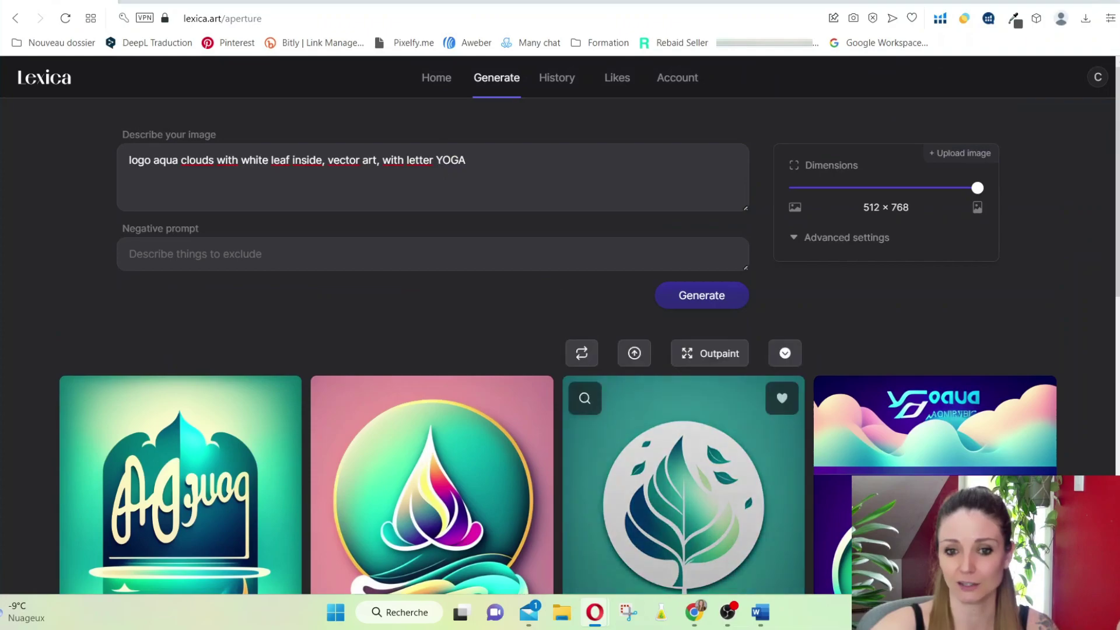
pyautogui.scroll(-5, 833, 561)
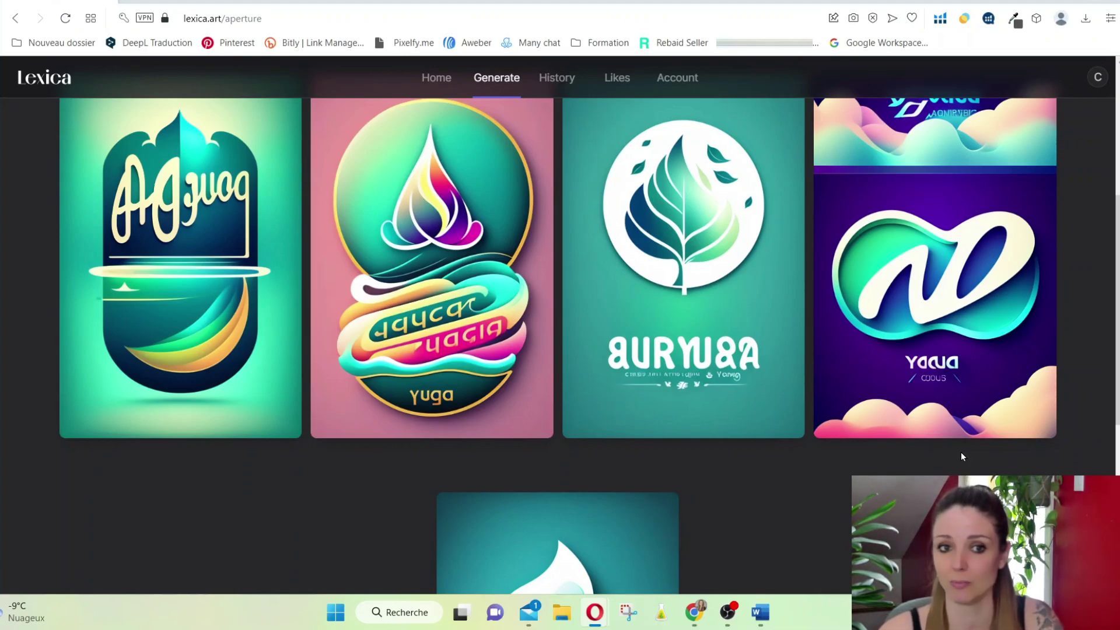
pyautogui.moveTo(1018, 432)
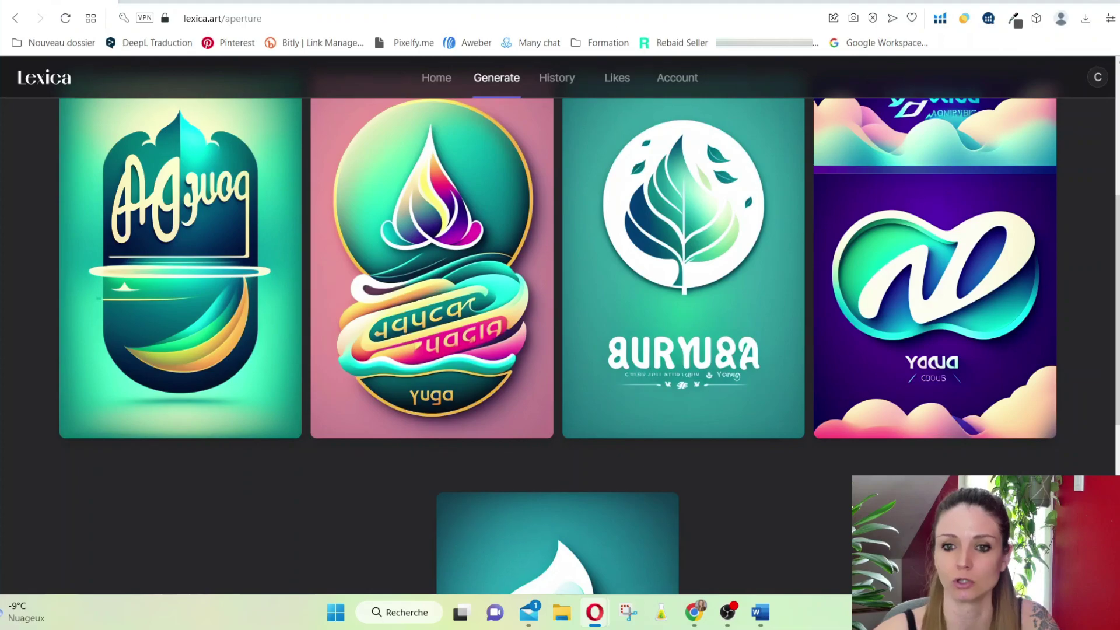
# Step: Open the liked images and look over the saved dog logos
pyautogui.scroll(5, 413, 333)
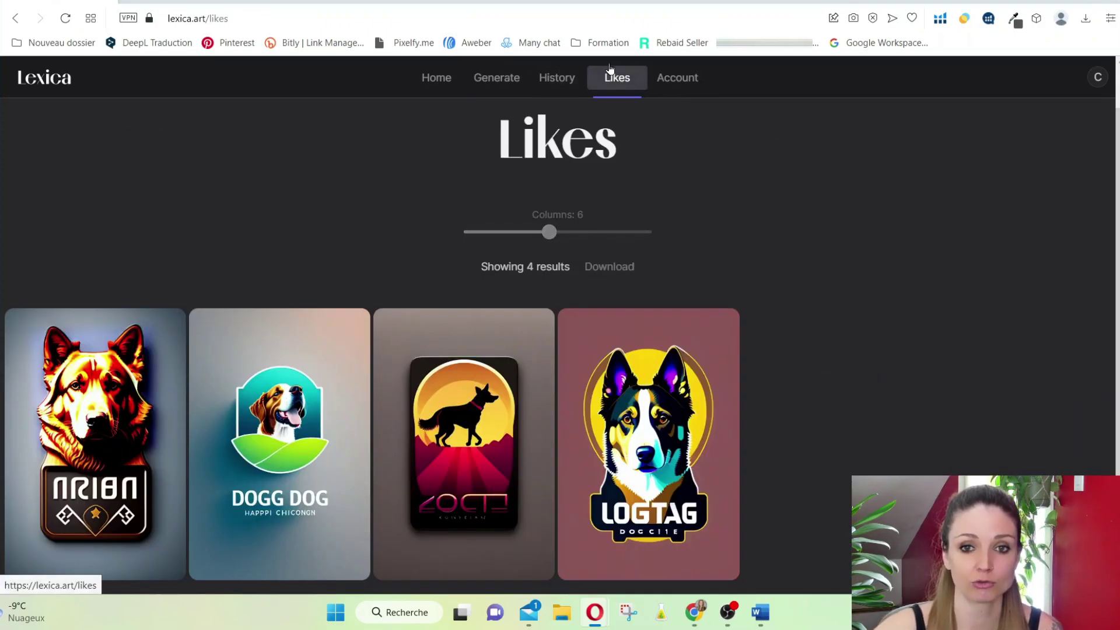
pyautogui.moveTo(724, 330)
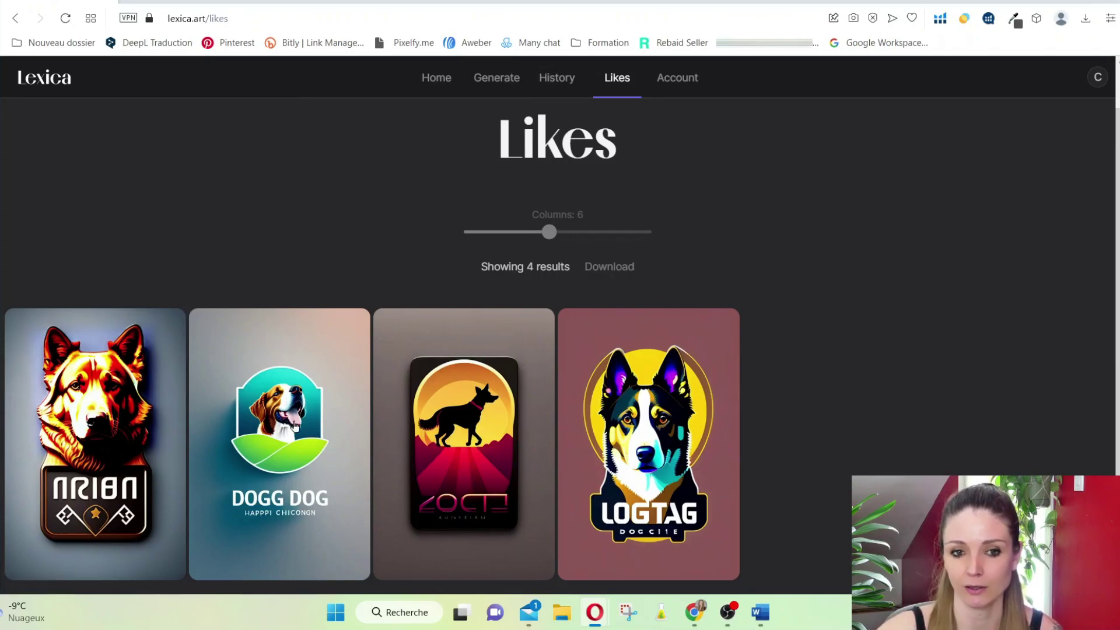
pyautogui.moveTo(295, 382)
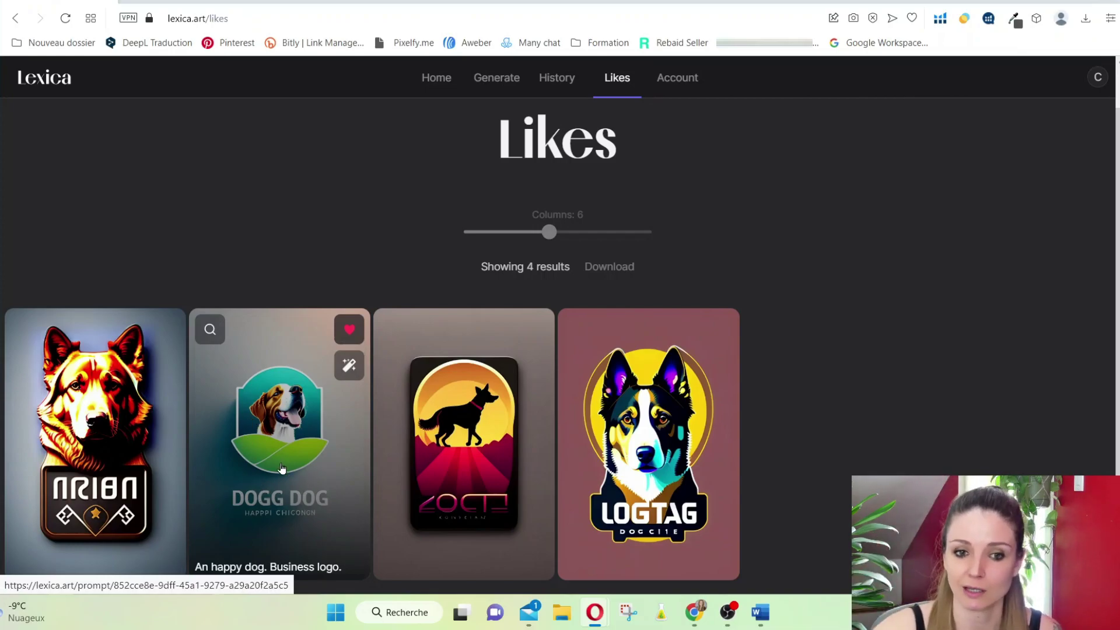
pyautogui.moveTo(635, 436)
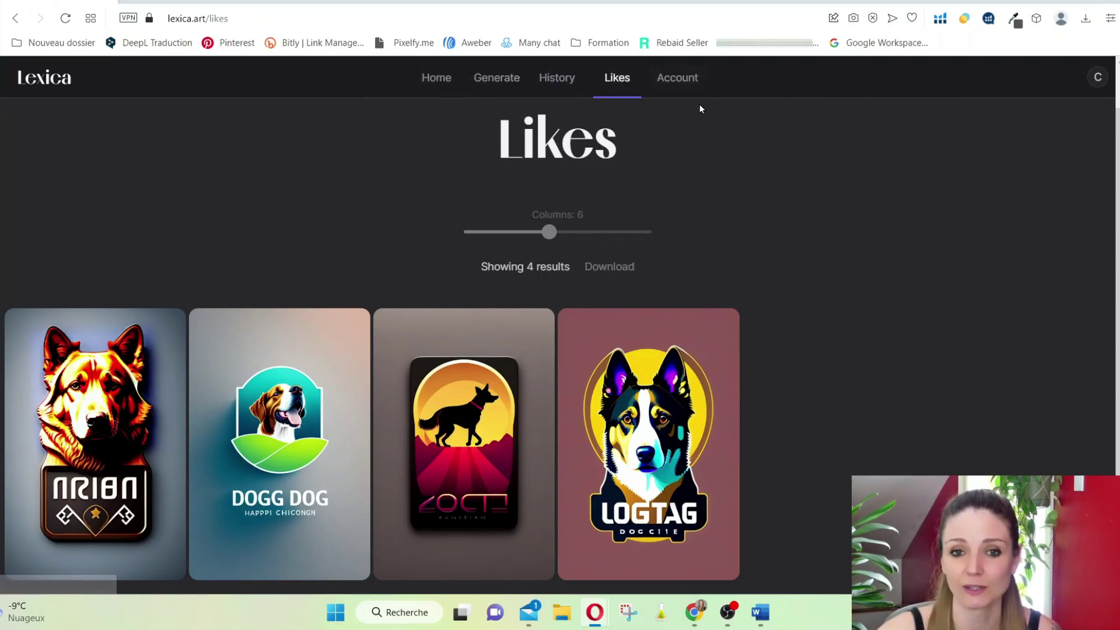
pyautogui.click(508, 78)
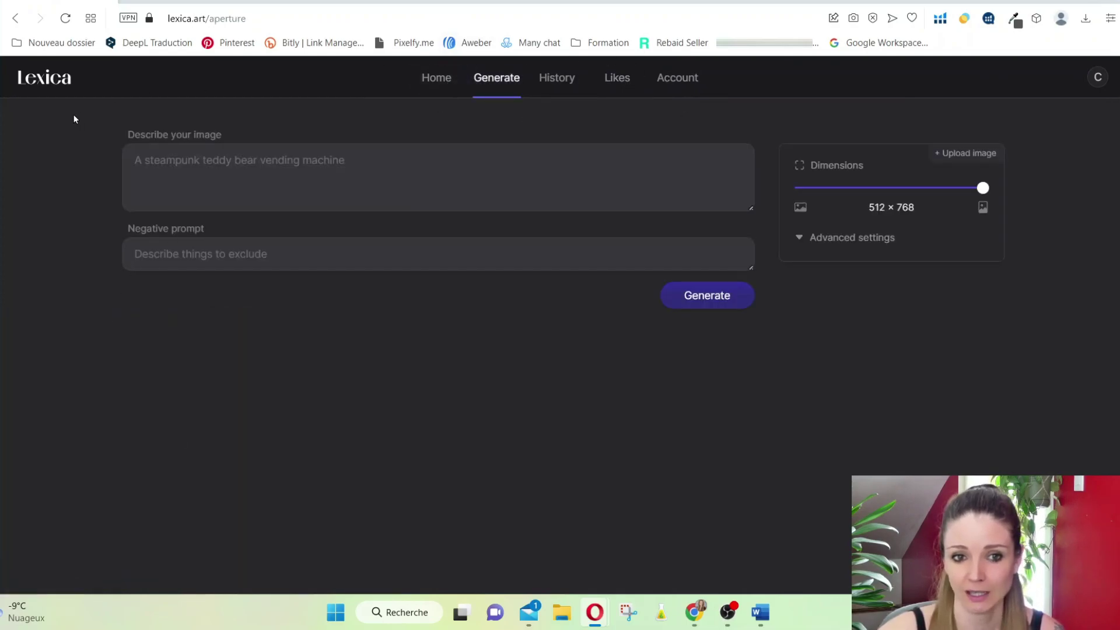
pyautogui.click(149, 156)
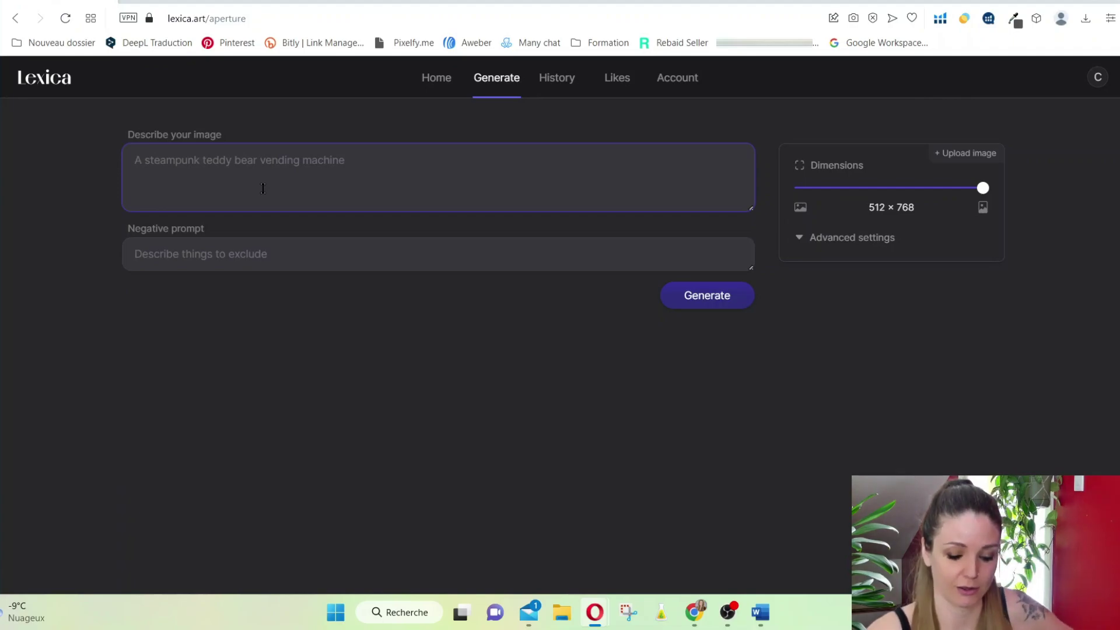
pyautogui.write('a woman,')
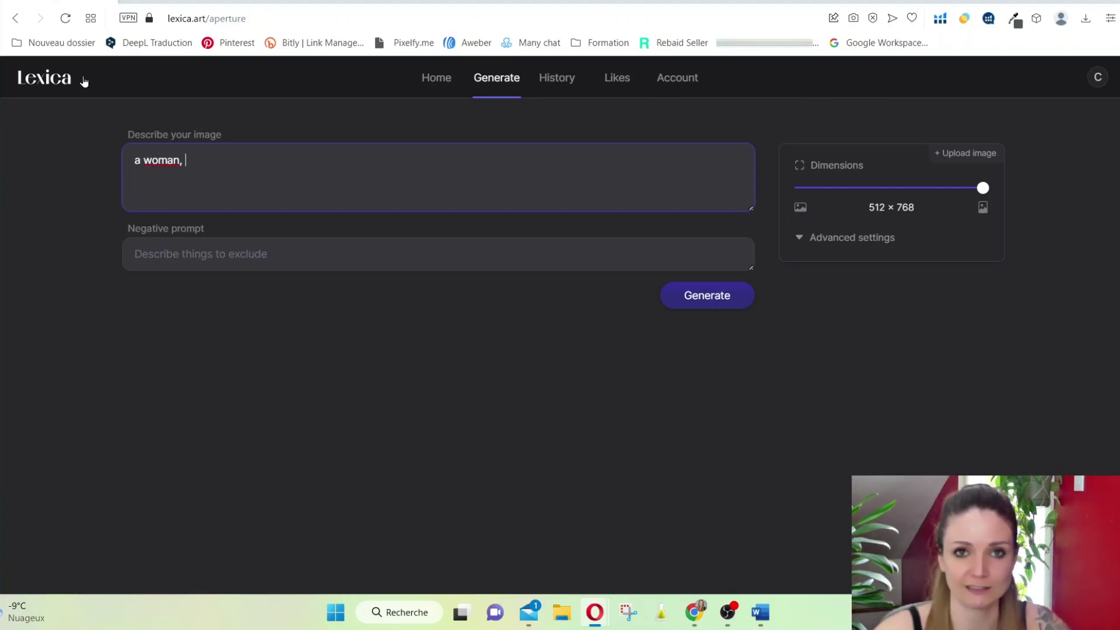
# Step: Find the cyborg woman in a space helmet in the home gallery, review its prompt and open it in the editor
pyautogui.click(436, 77)
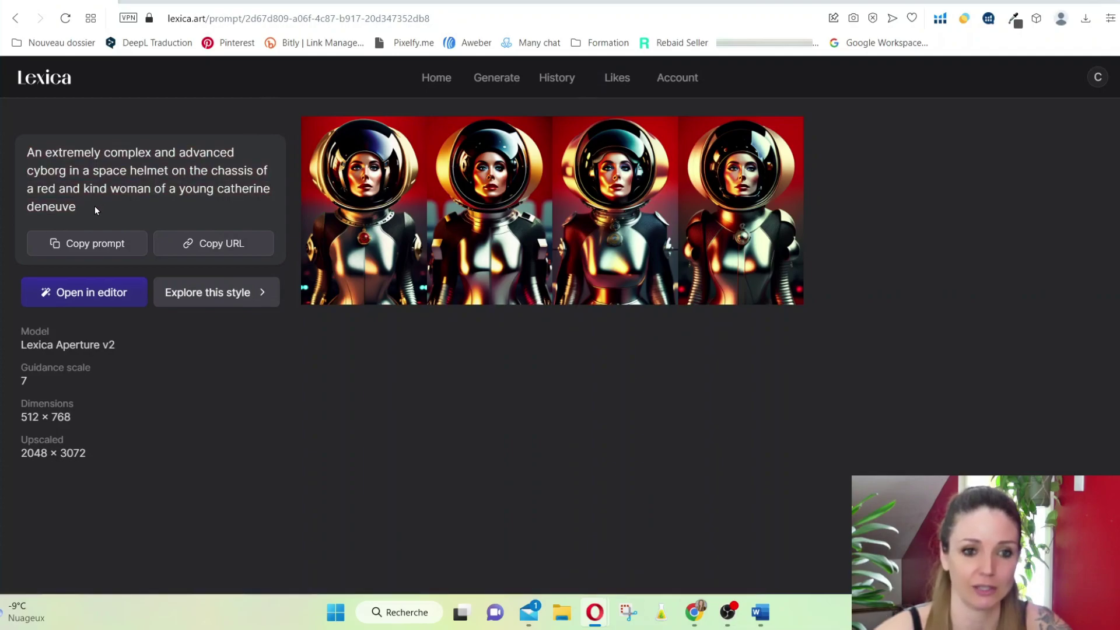
pyautogui.moveTo(94, 206); pyautogui.dragTo(22, 165)
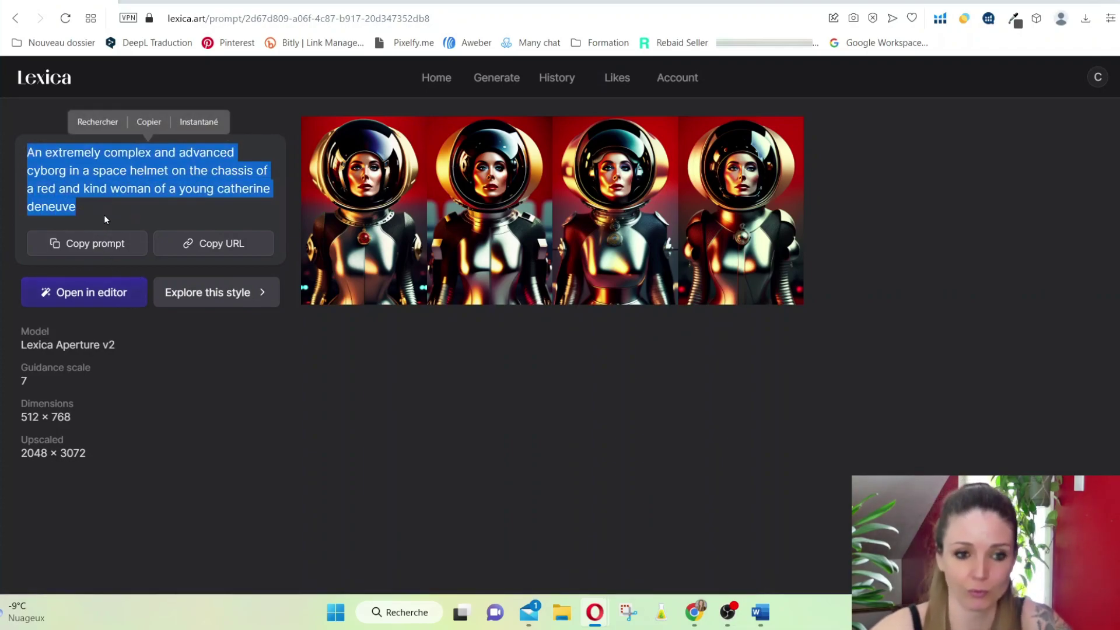
pyautogui.click(104, 303)
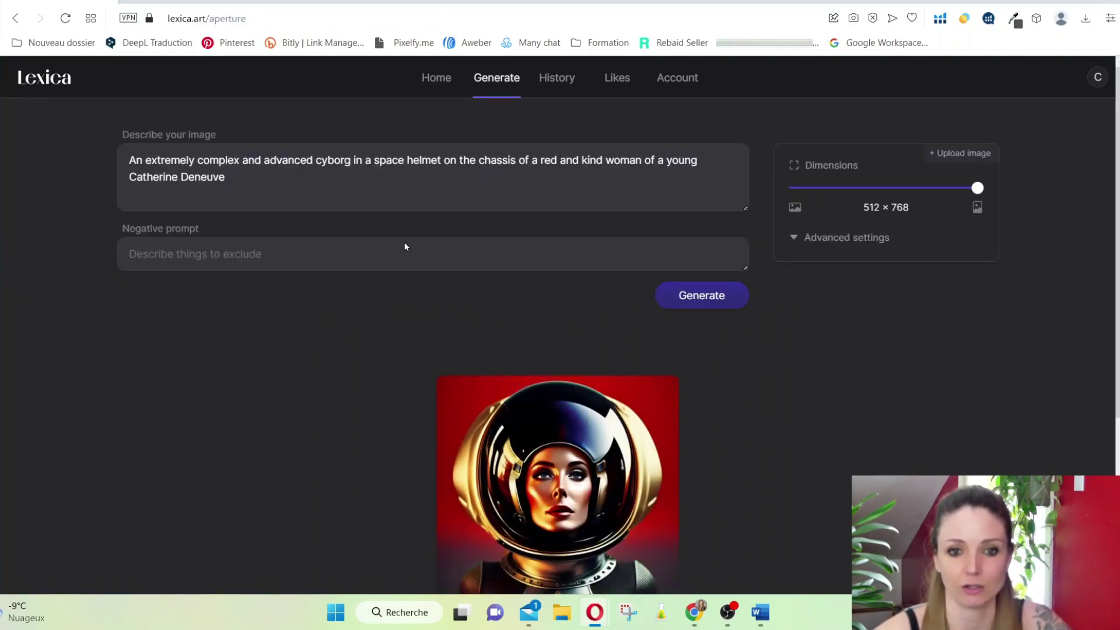
# Step: Generate images from the space-helmet cyborg prompt, look over the variations and generate another batch
pyautogui.click(699, 296)
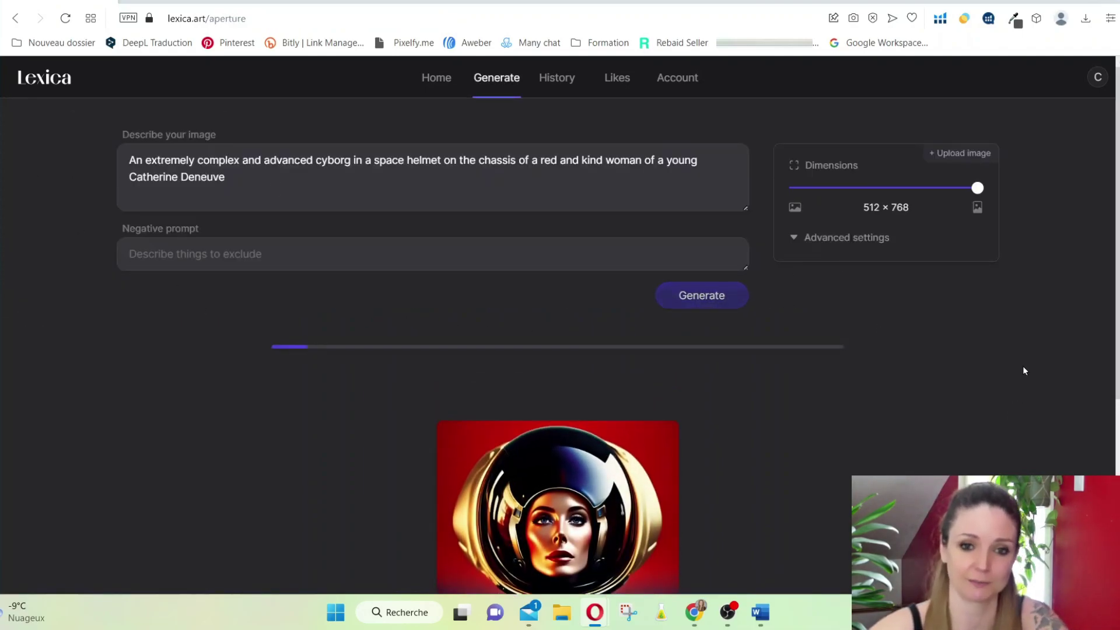
pyautogui.scroll(-4, 945, 442)
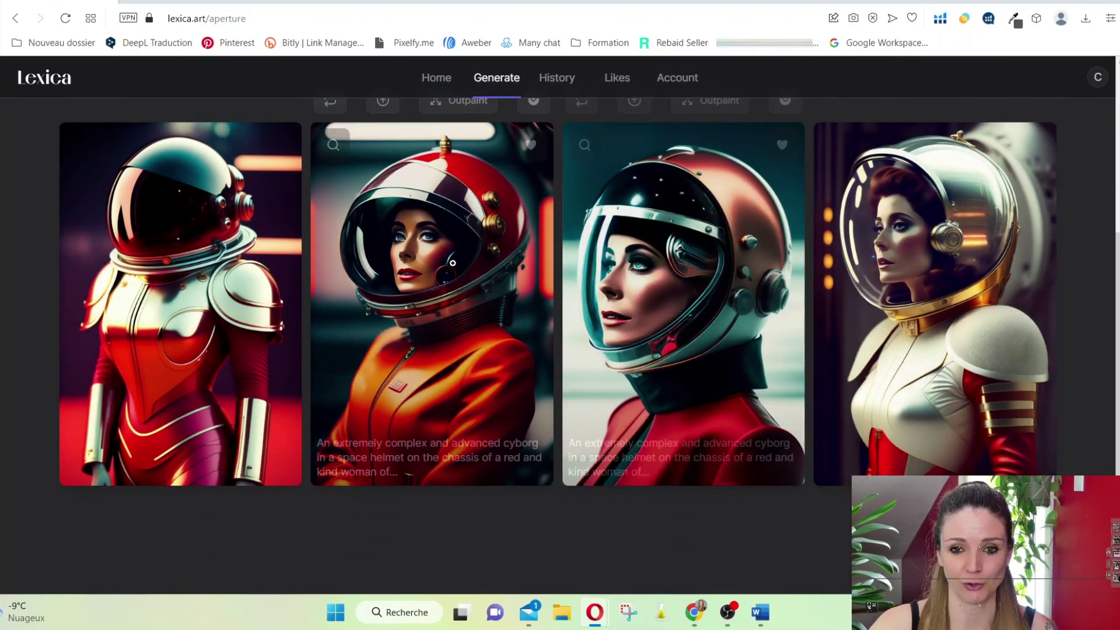
pyautogui.scroll(3, 874, 351)
pyautogui.scroll(-3, 444, 361)
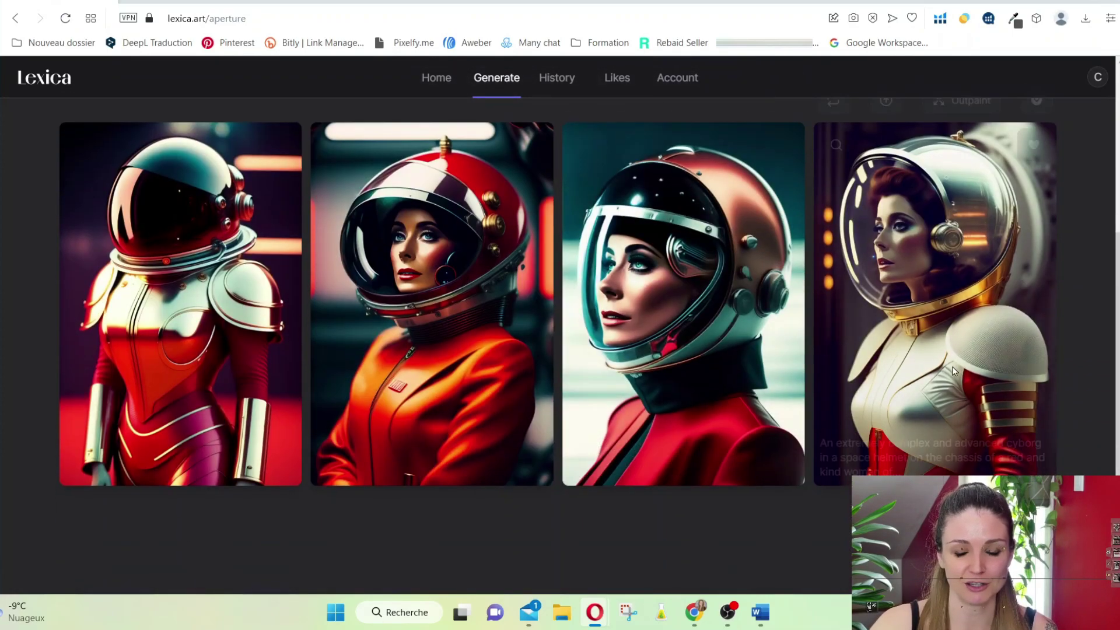
pyautogui.scroll(3, 609, 371)
pyautogui.scroll(2, 610, 371)
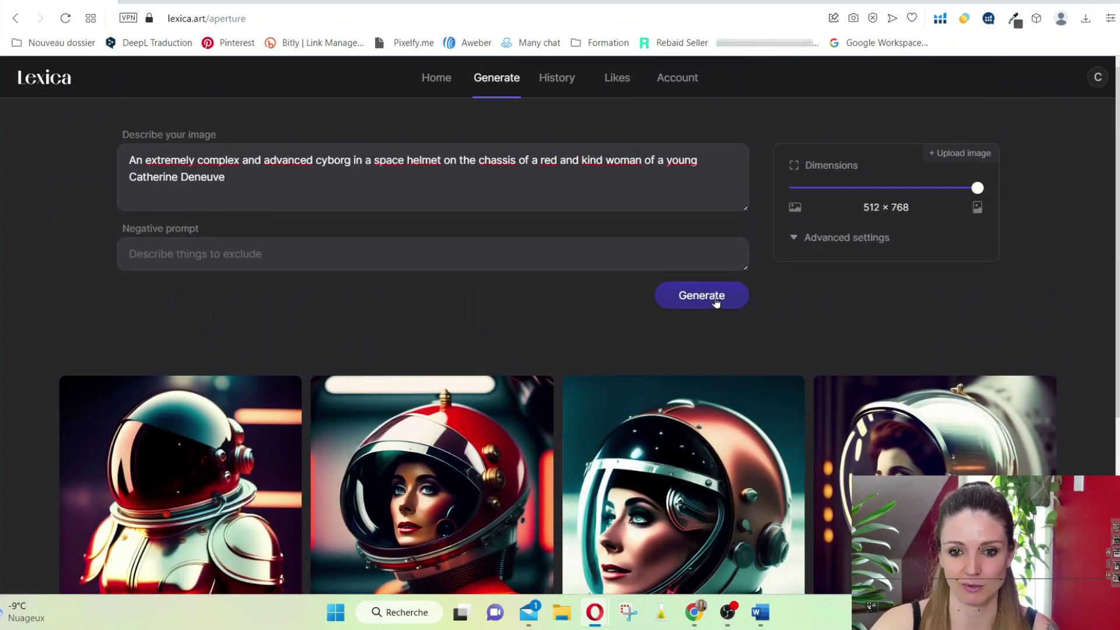
pyautogui.click(702, 295)
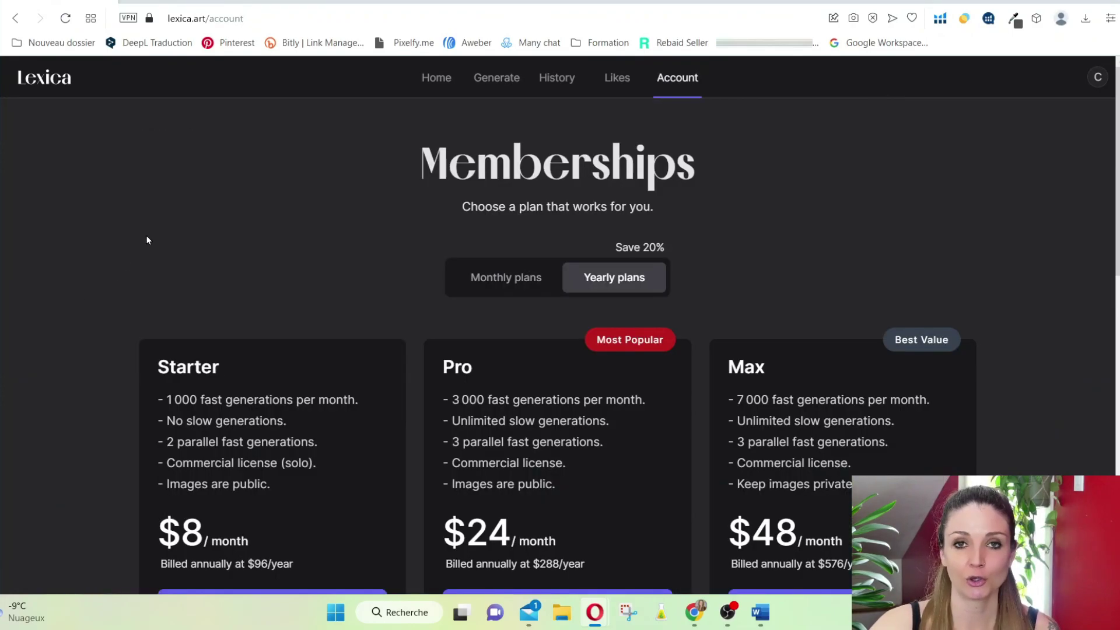
# Step: Compare the yearly Starter, Pro and Max membership plans and return to the Lexica home page
pyautogui.scroll(-3, 145, 161)
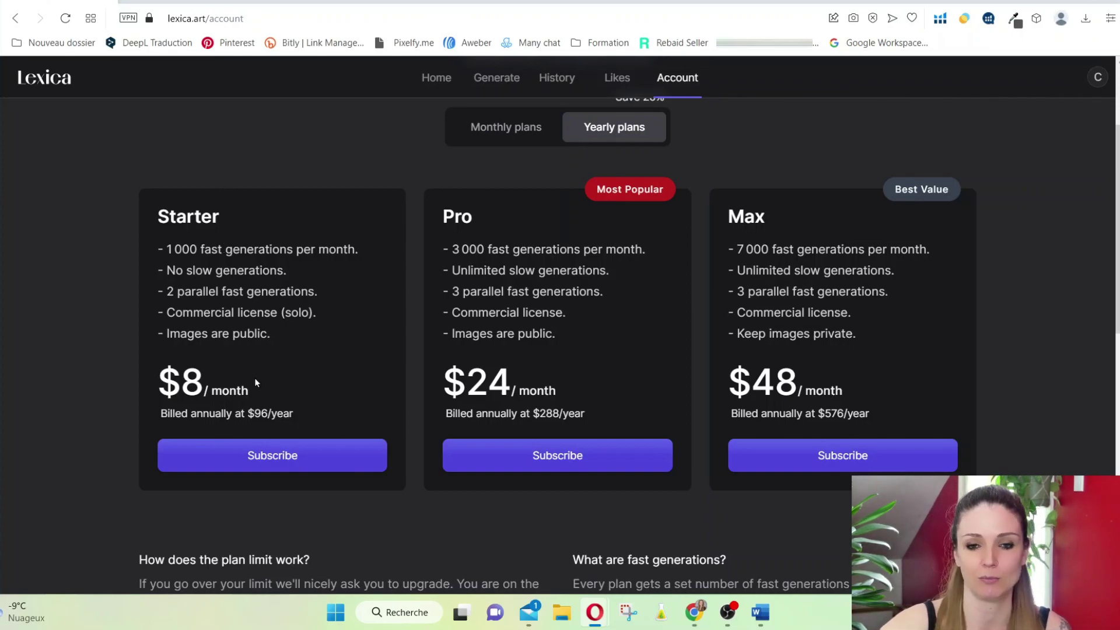
pyautogui.scroll(2, 254, 377)
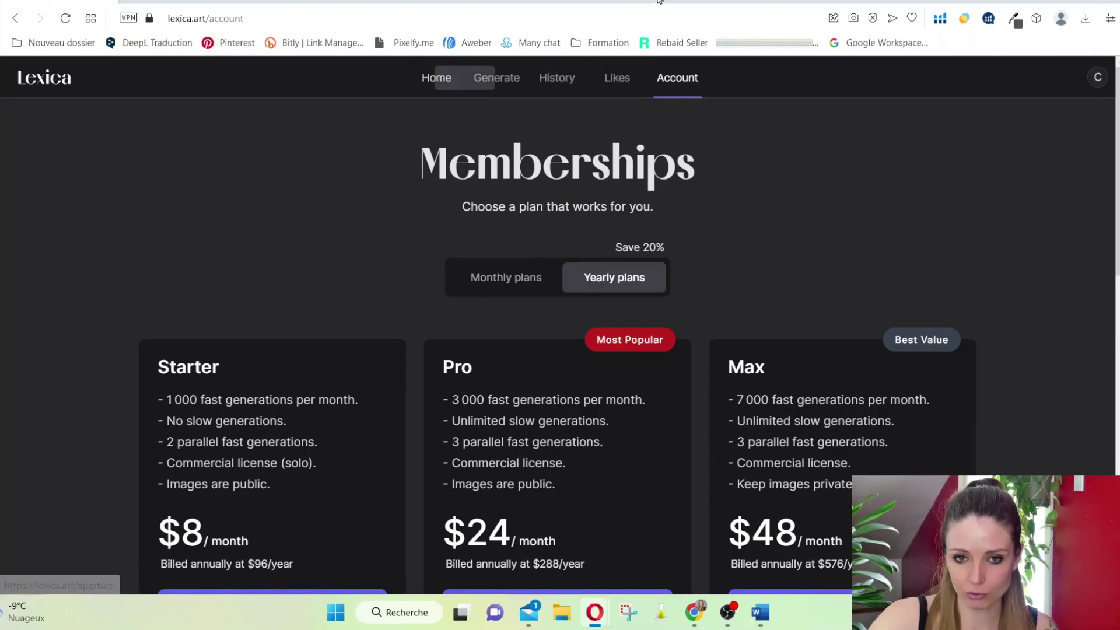
pyautogui.click(554, 78)
pyautogui.click(443, 79)
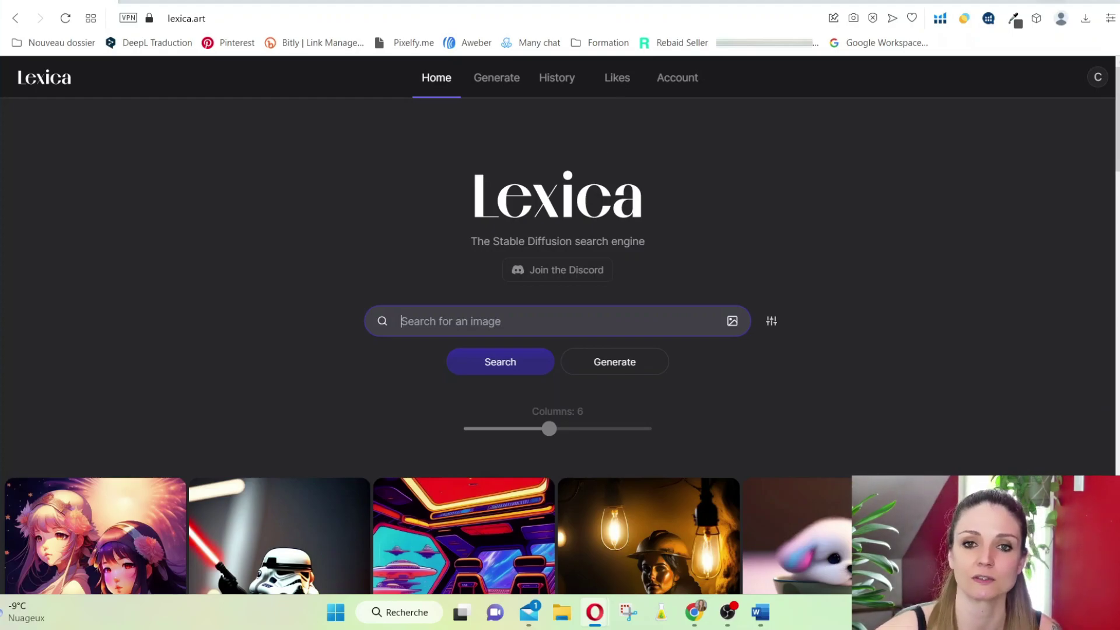
# Step: Open the Lexica image generator and clear the cyborg prompt from the image description
pyautogui.click(806, 122)
pyautogui.click(497, 78)
pyautogui.moveTo(226, 177); pyautogui.dragTo(114, 155)
pyautogui.press('BackSpace')
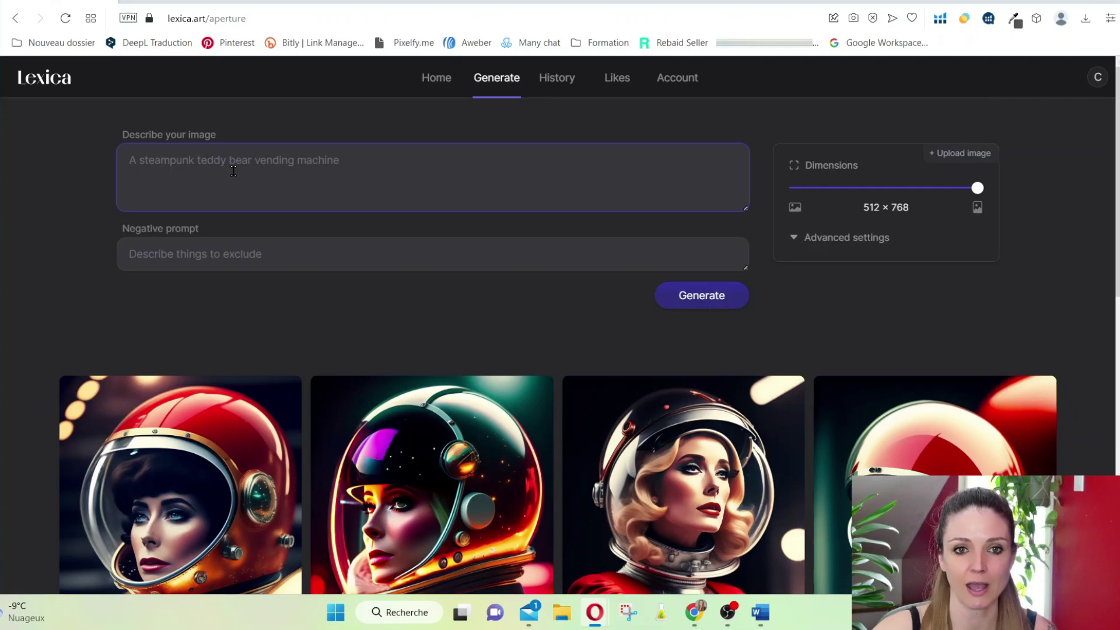
# Step: Examine the cat example on Replicate's img2prompt page, select its output prompt and return to the Lexica generator
pyautogui.click(684, 50)
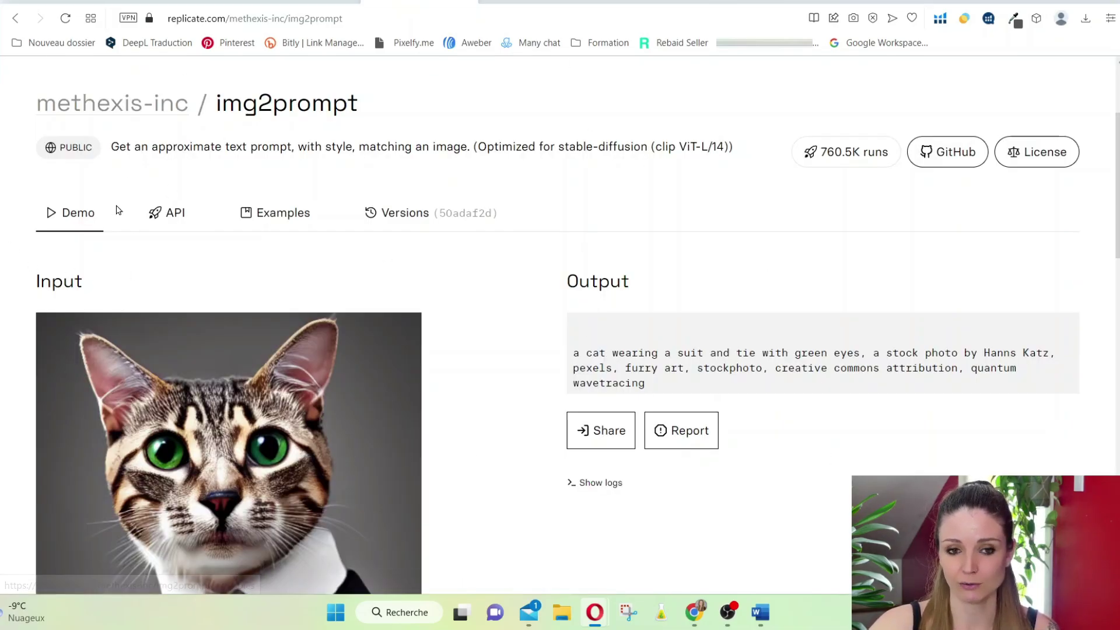
pyautogui.scroll(-3, 786, 448)
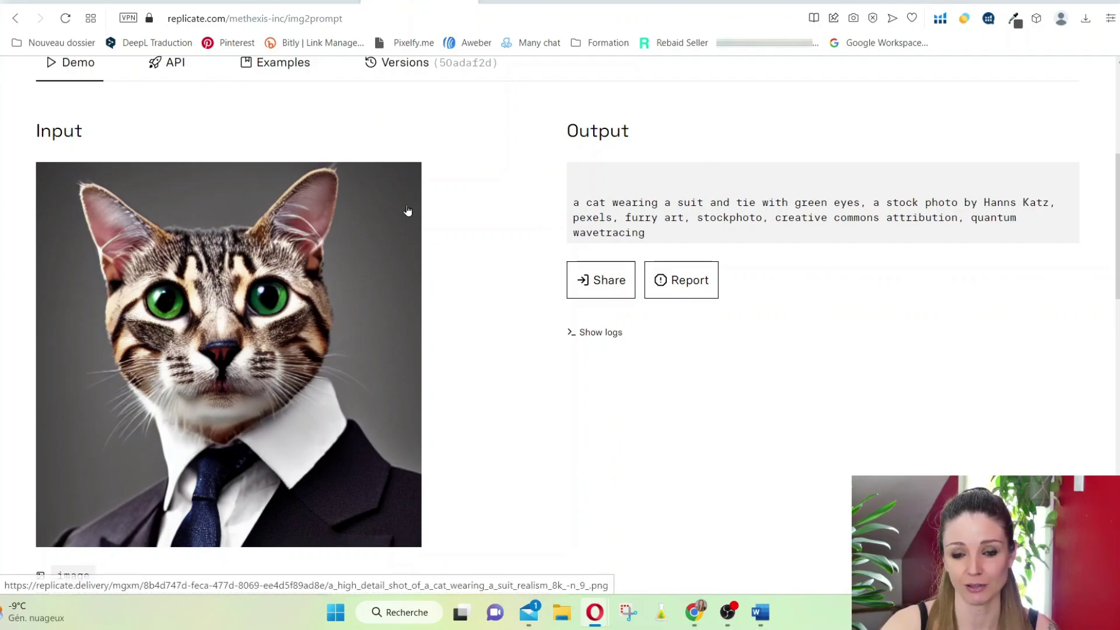
pyautogui.moveTo(572, 201); pyautogui.dragTo(1050, 238)
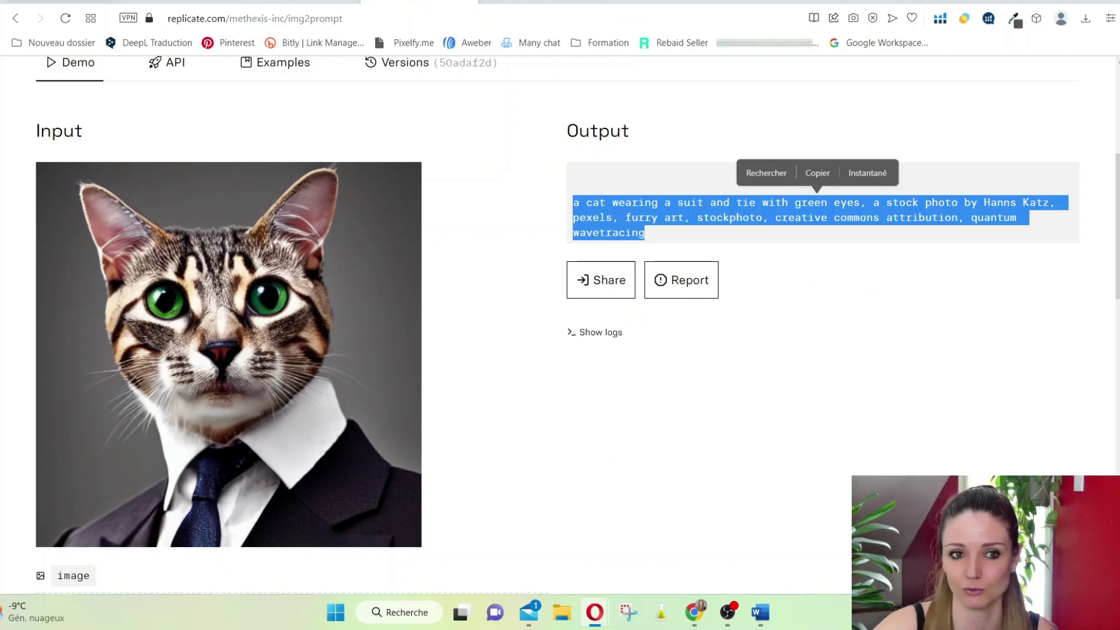
pyautogui.hotkey('ctrl', 'Tab')
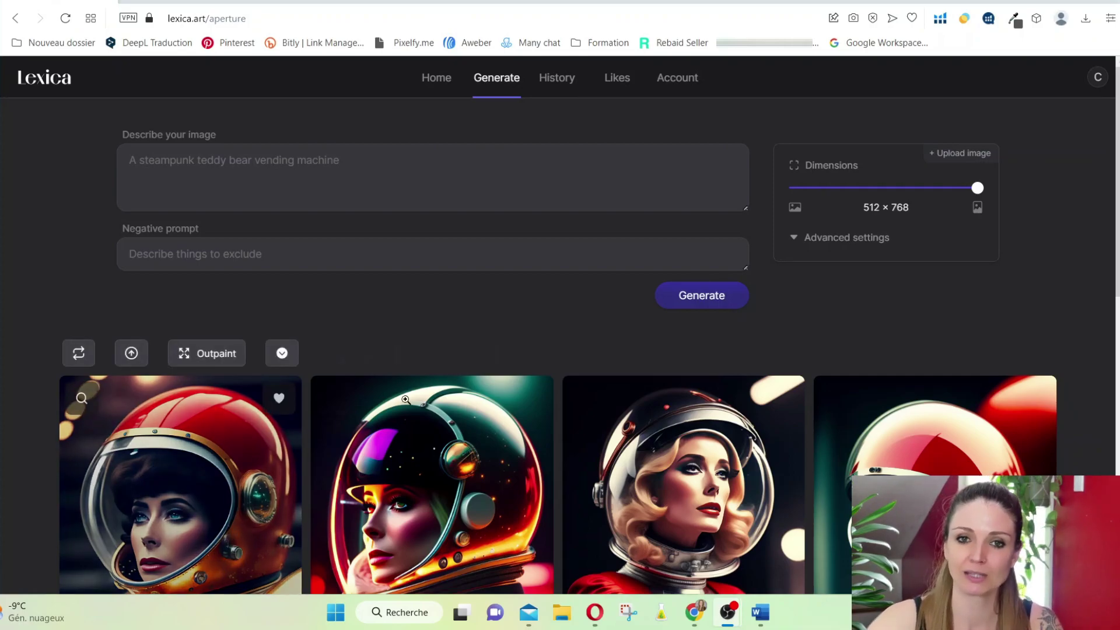
# Step: View the Leonardo.Ai site and switch to the Midjourney Community Showcase
pyautogui.click(516, 4)
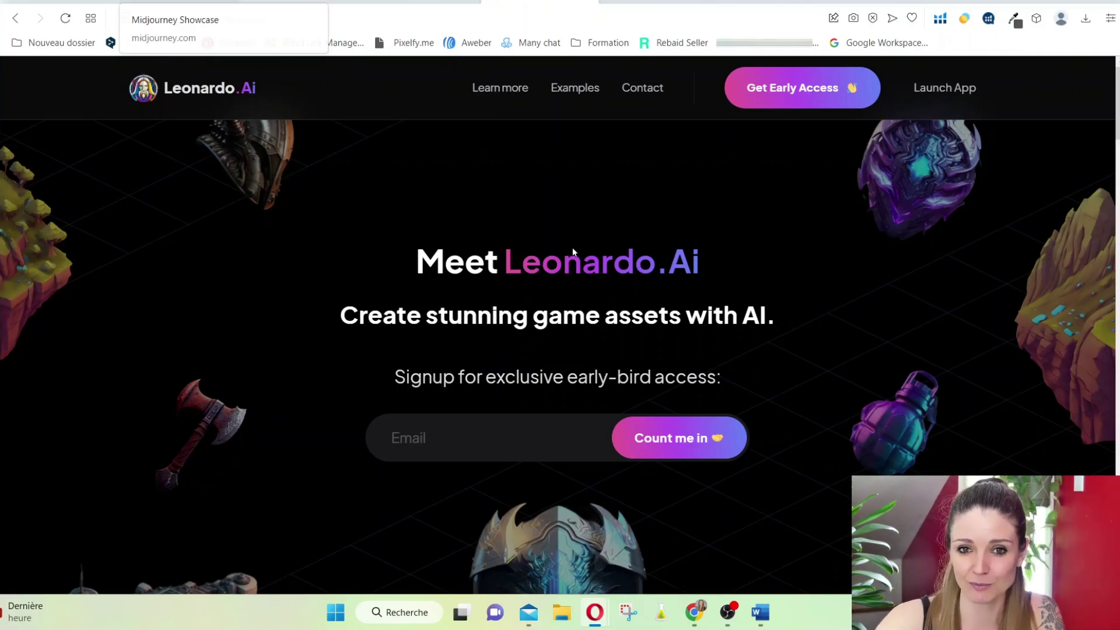
pyautogui.click(170, 3)
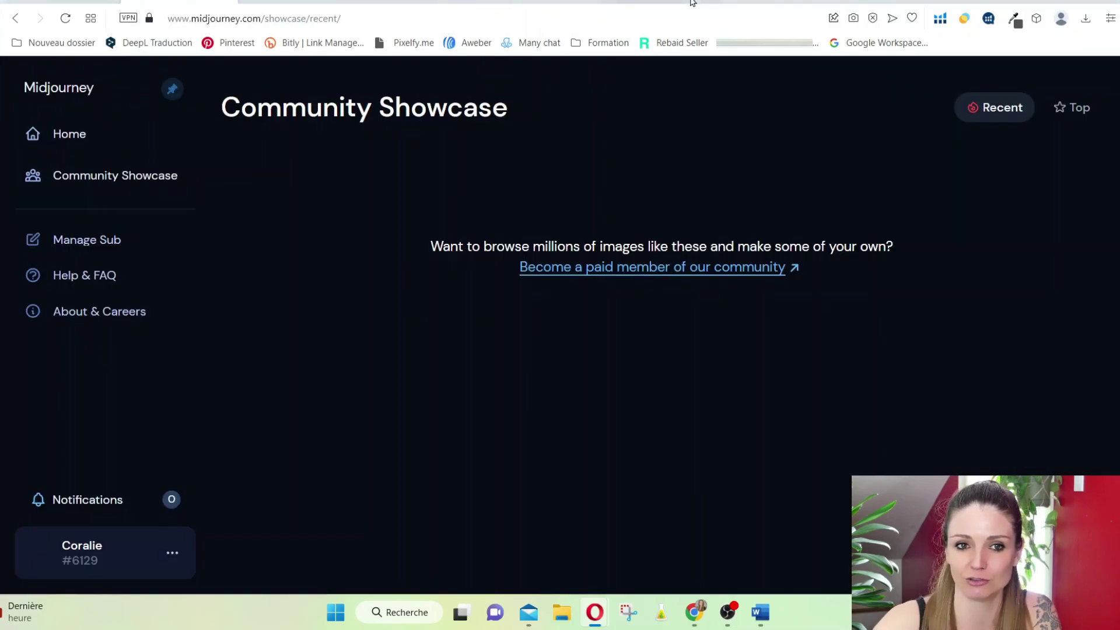
# Step: Open Midjourney's paid membership plans and compare monthly prices and features, highlighting the Basic Plan's general commercial terms
pyautogui.click(776, 267)
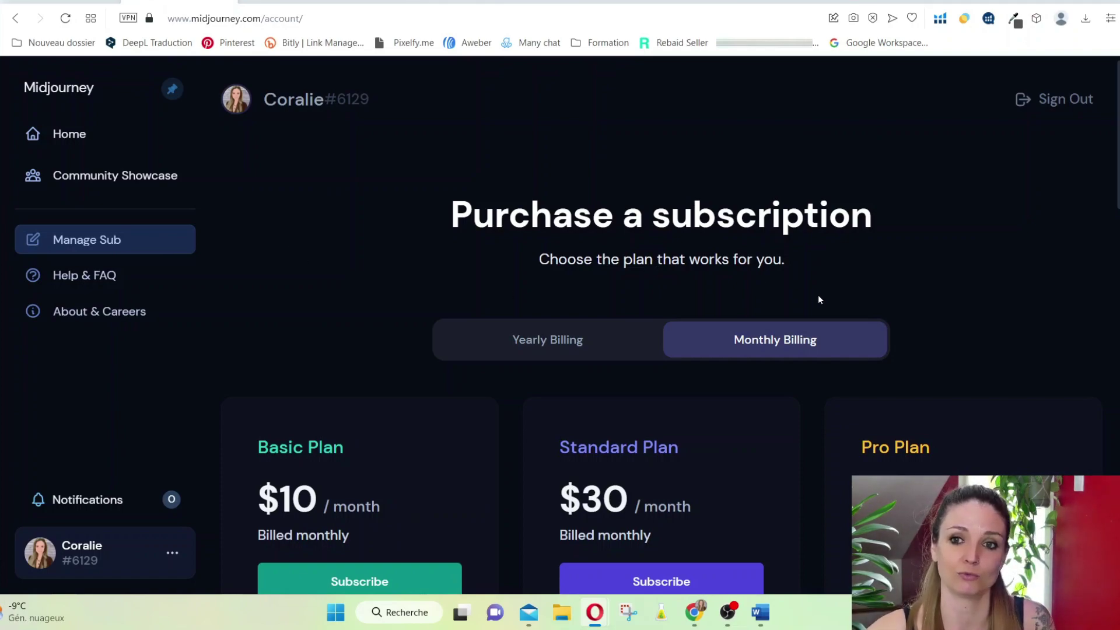
pyautogui.scroll(-3, 906, 285)
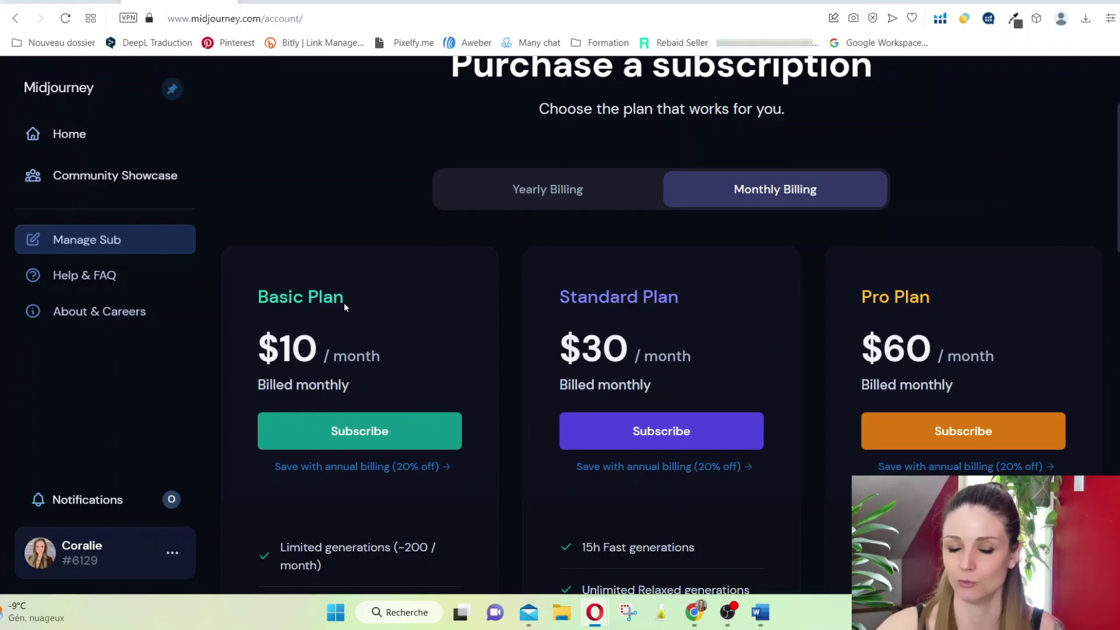
pyautogui.scroll(-2, 397, 327)
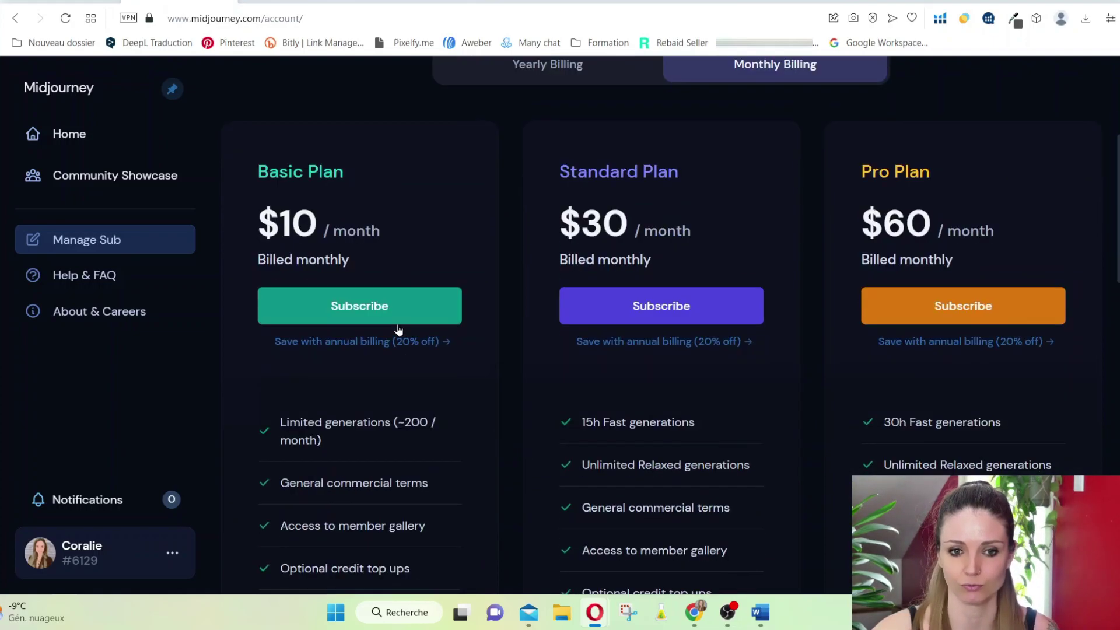
pyautogui.scroll(-1, 432, 403)
pyautogui.moveTo(280, 457); pyautogui.dragTo(440, 460)
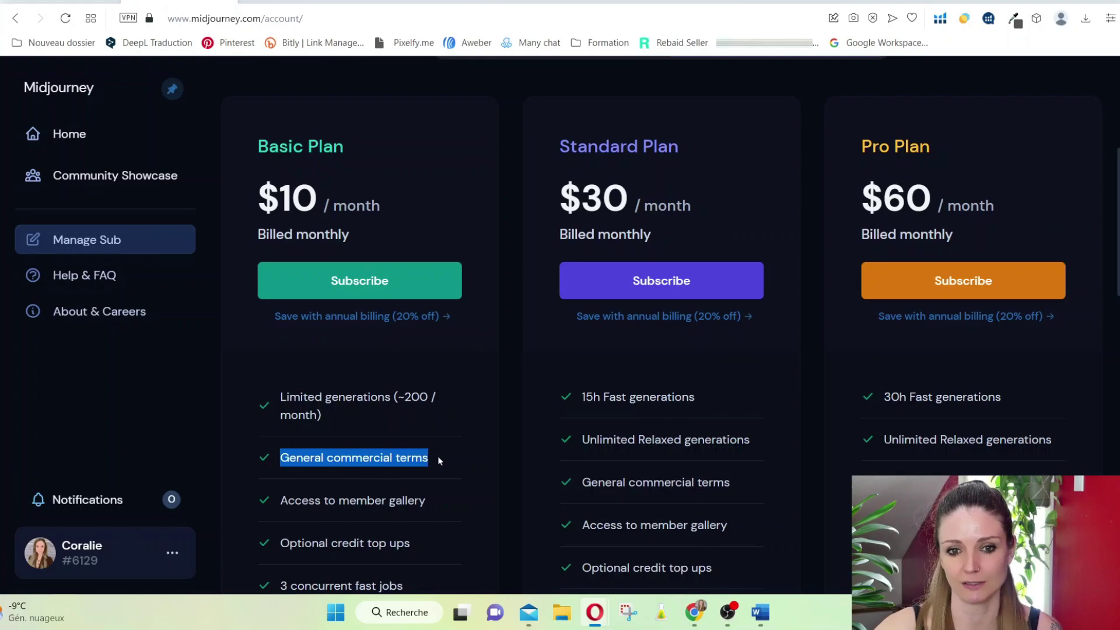
pyautogui.click(465, 459)
pyautogui.moveTo(428, 458); pyautogui.dragTo(278, 460)
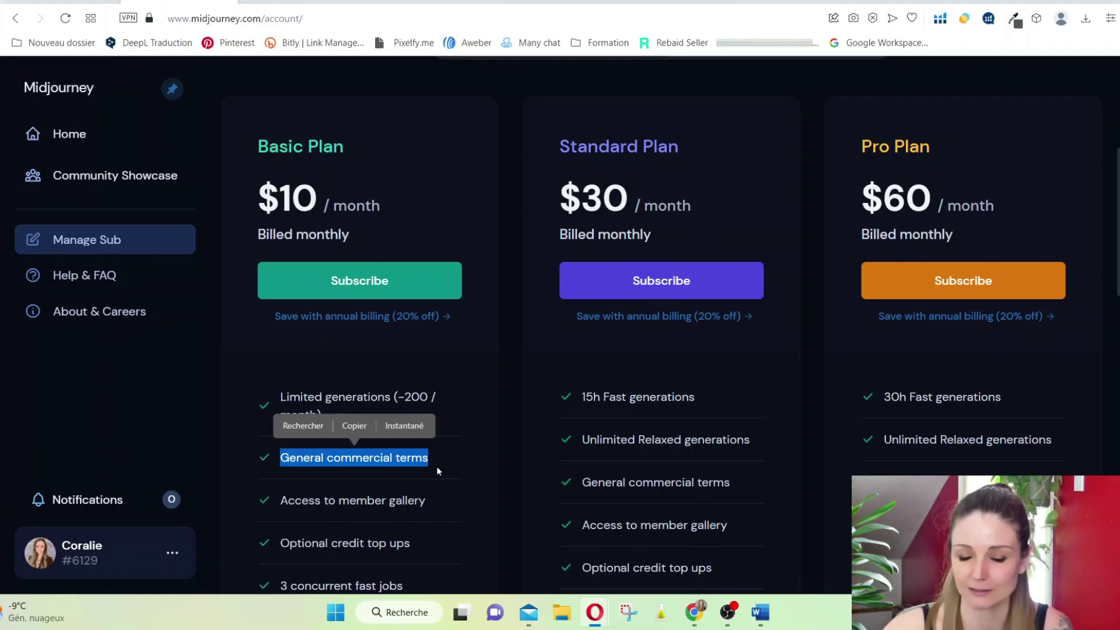
pyautogui.click(397, 453)
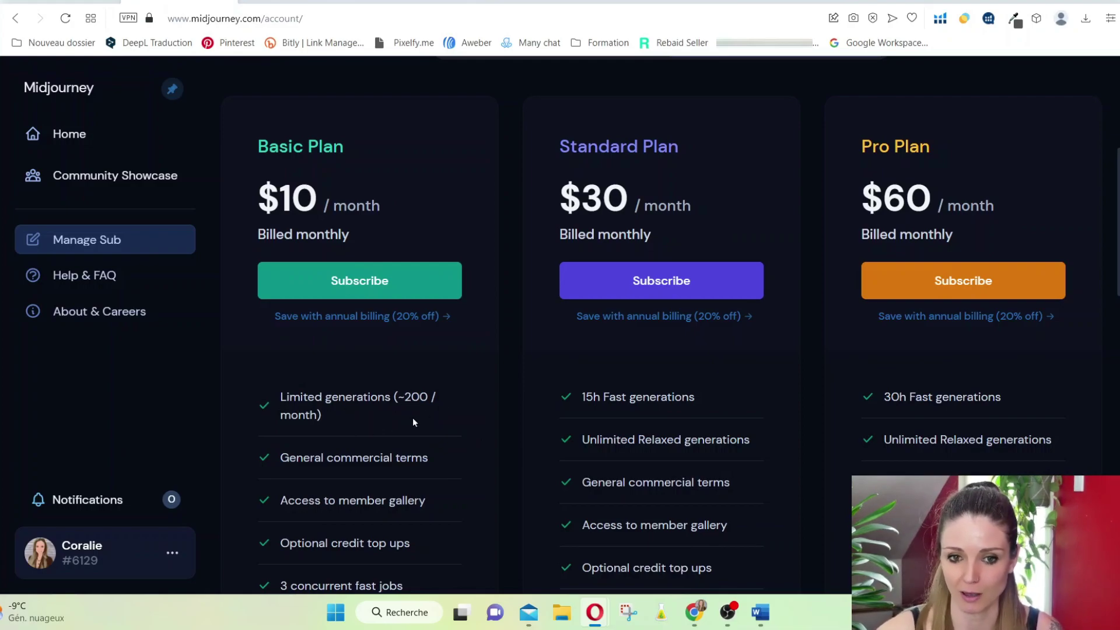
pyautogui.scroll(-3, 411, 422)
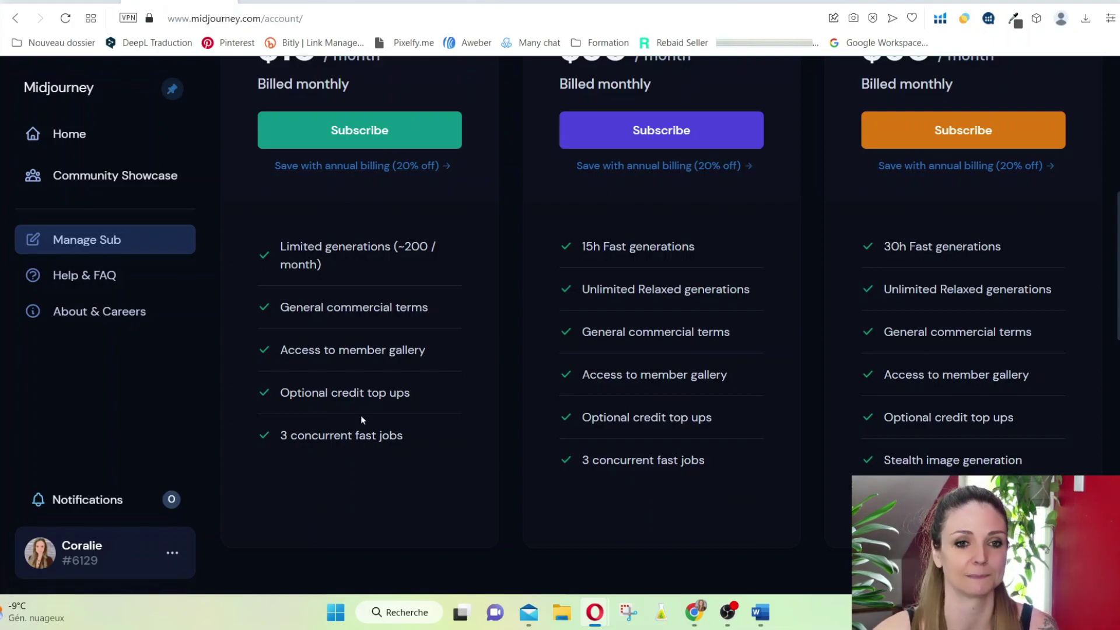
pyautogui.scroll(6, 362, 419)
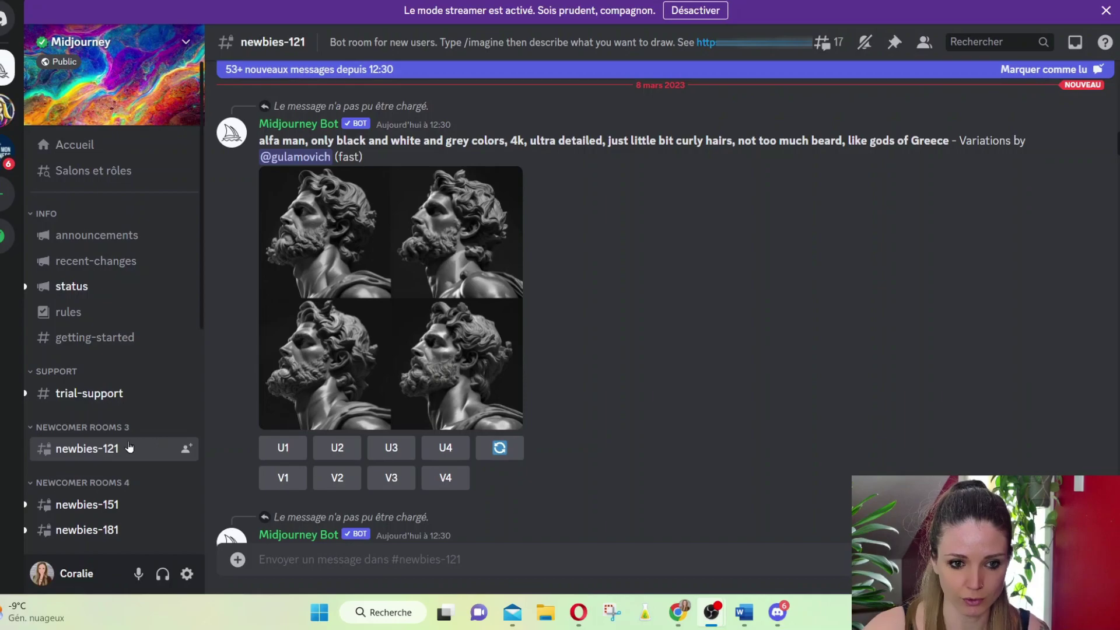
# Step: Browse the prompts and generated images in Midjourney's newbies-121 room on Discord and place the cursor in the message field
pyautogui.moveTo(79, 456)
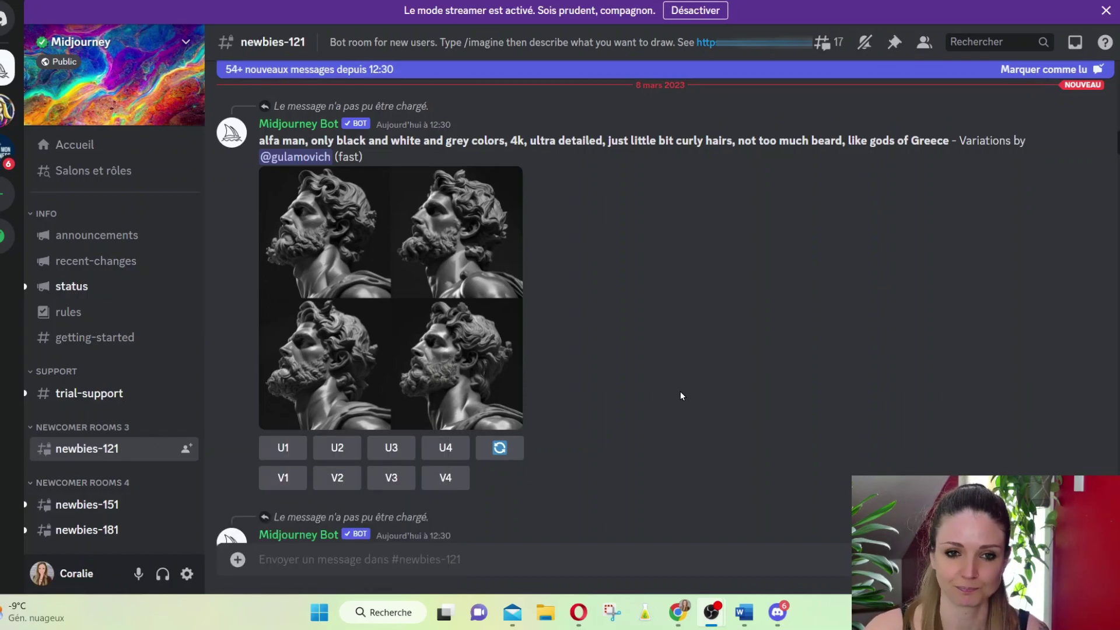
pyautogui.scroll(10, 672, 388)
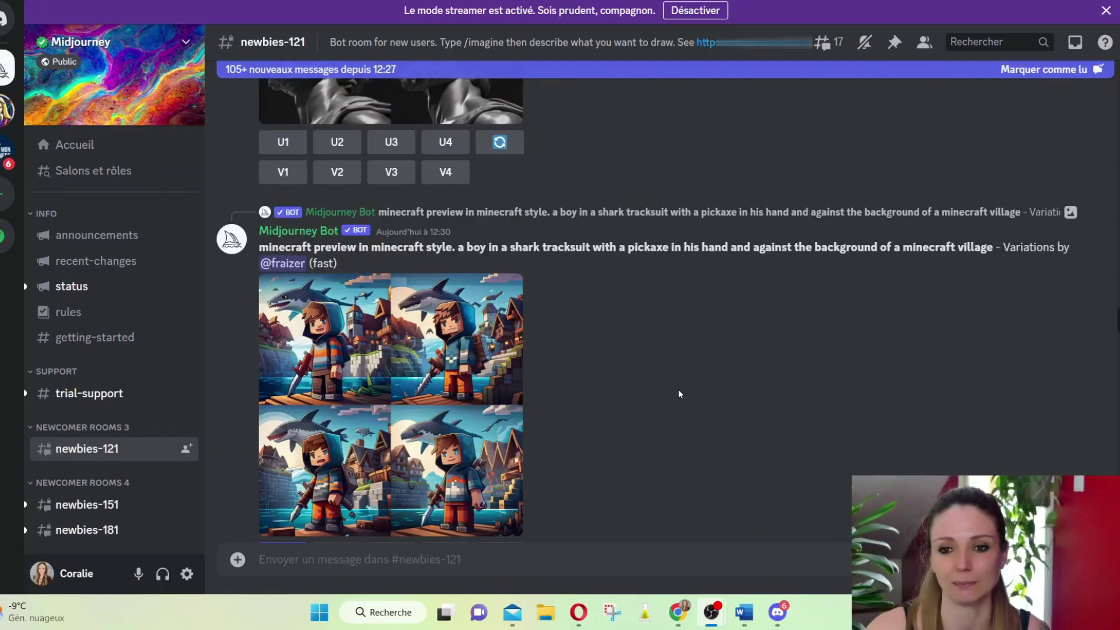
pyautogui.scroll(5, 677, 390)
pyautogui.scroll(-5, 611, 312)
pyautogui.scroll(2, 611, 314)
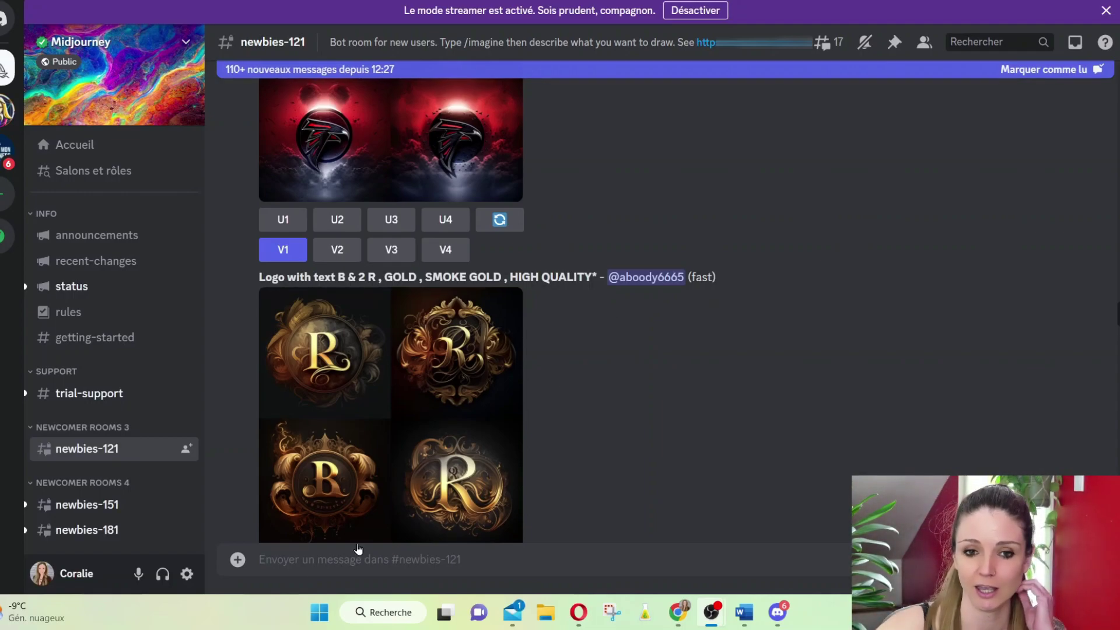
pyautogui.click(390, 561)
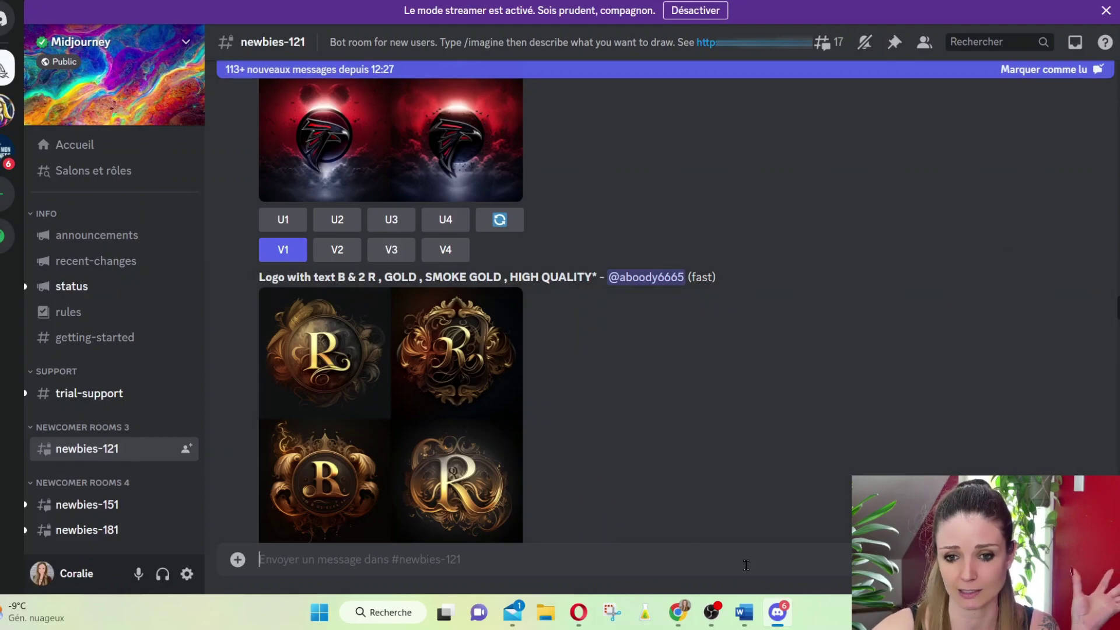
# Step: Switch back to the Midjourney website in the browser and open its home page
pyautogui.click(572, 616)
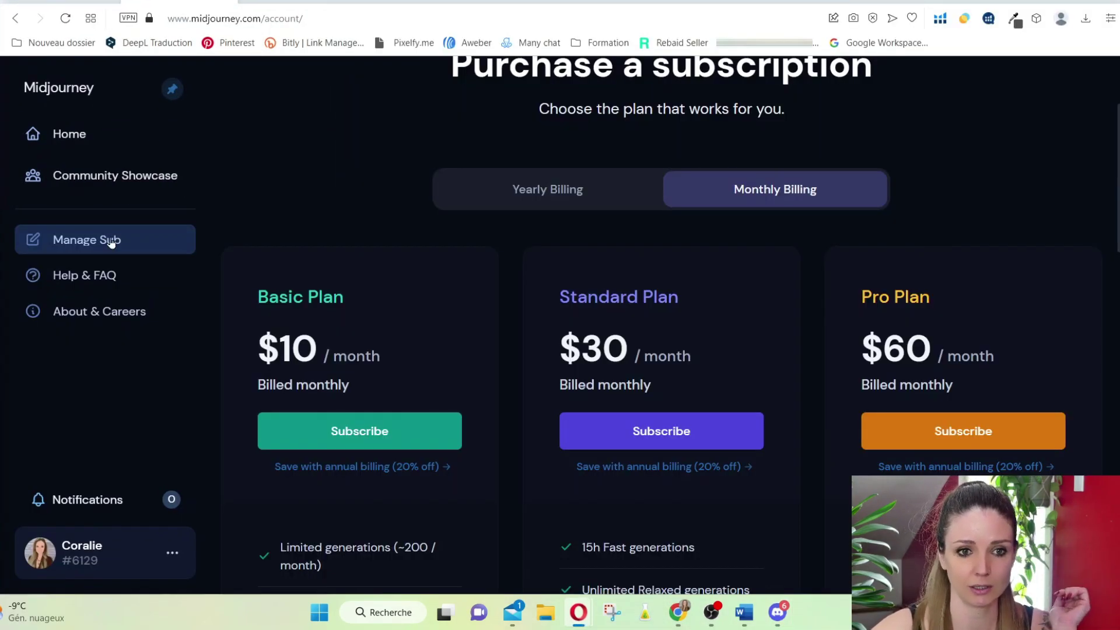
pyautogui.click(69, 134)
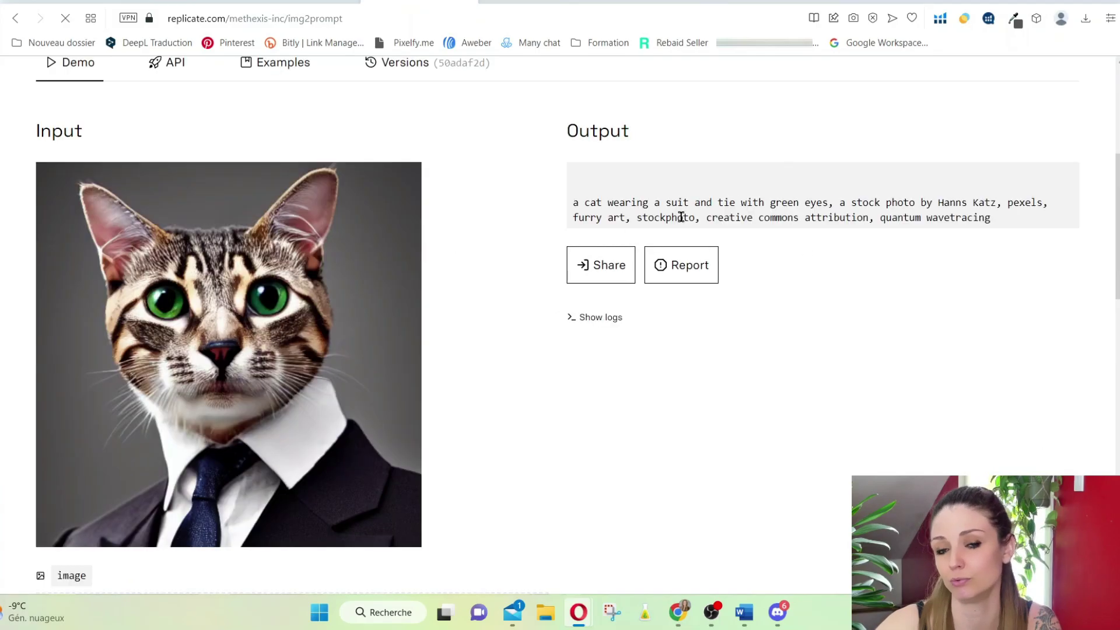
# Step: Revisit the img2prompt page and highlight the output prompt describing the cat in a suit
pyautogui.moveTo(574, 213); pyautogui.dragTo(778, 230)
pyautogui.click(569, 208)
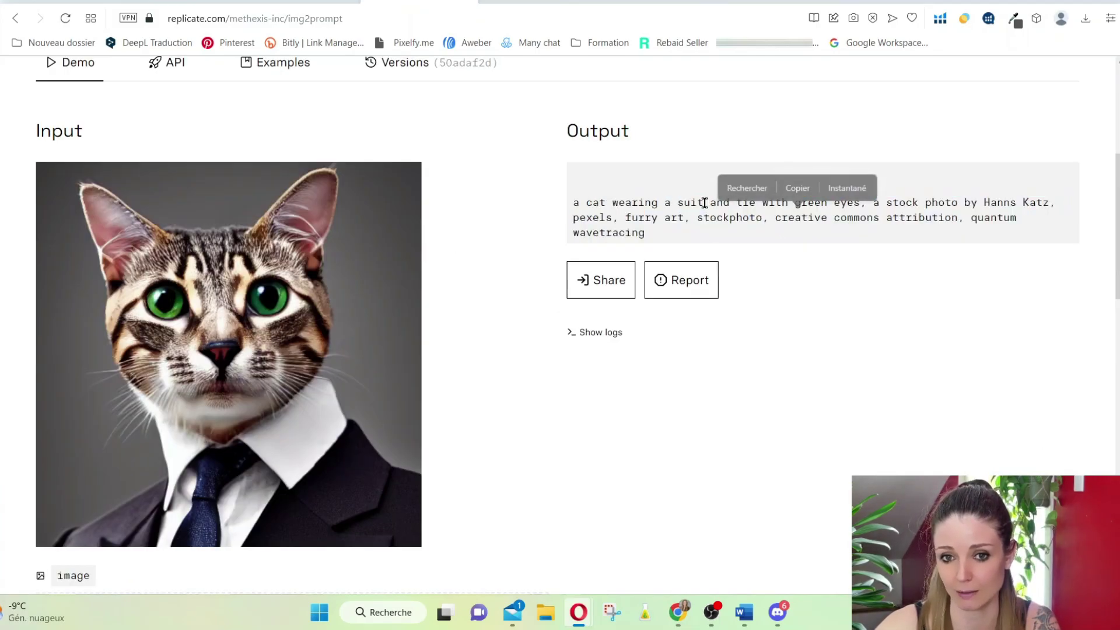
pyautogui.moveTo(572, 205); pyautogui.dragTo(715, 232)
pyautogui.click(671, 210)
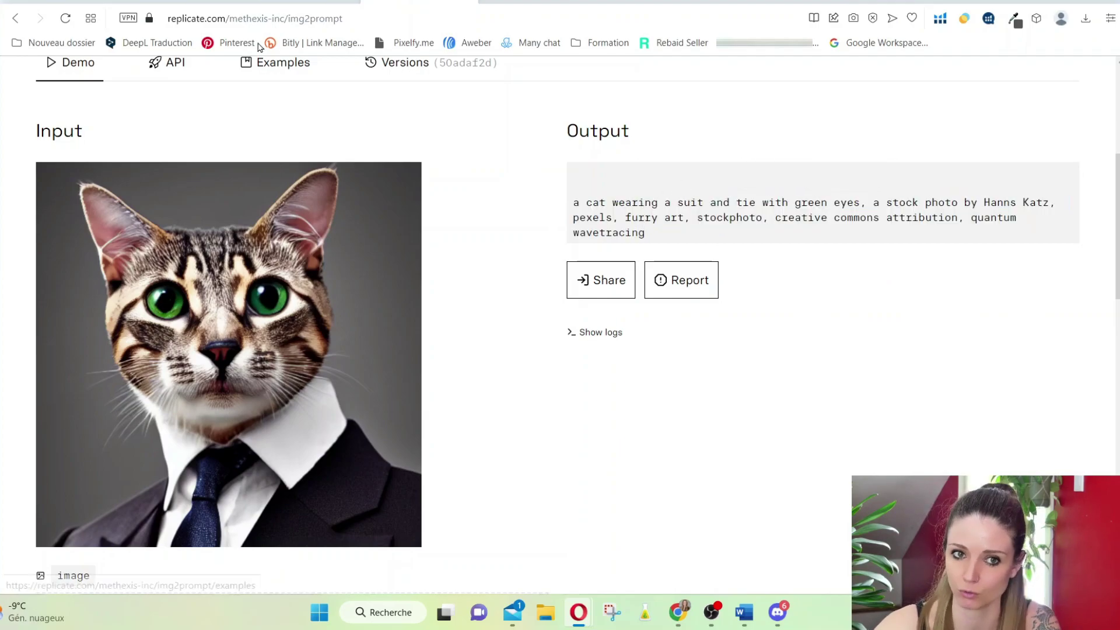
# Step: Open Midjourney's community feed and search the prompts for "Logo For yoga product"
pyautogui.click(185, 3)
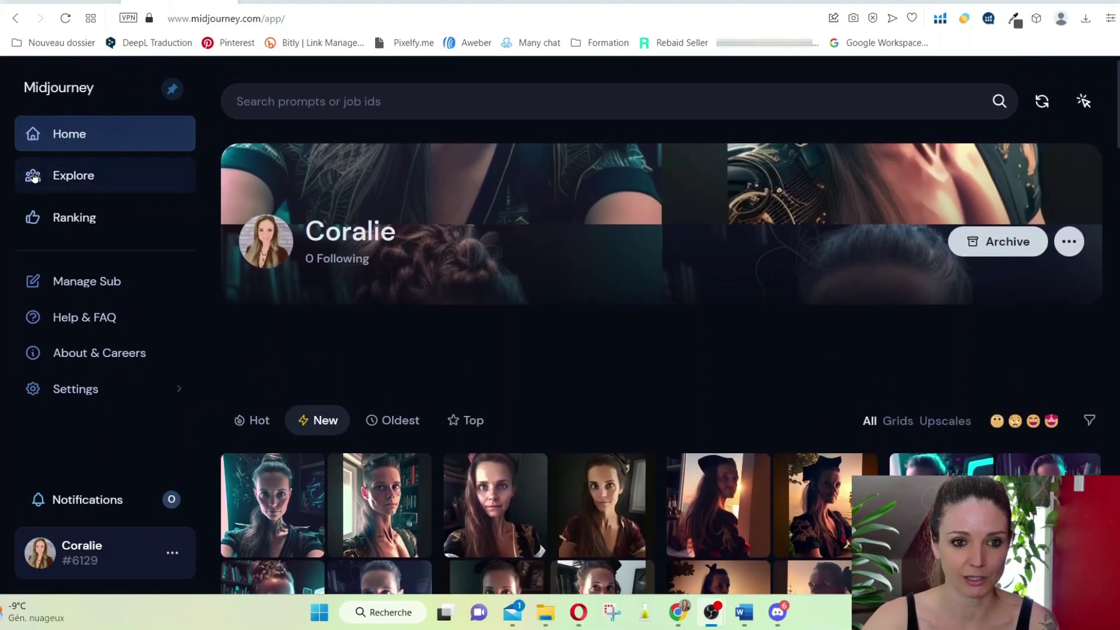
pyautogui.click(66, 182)
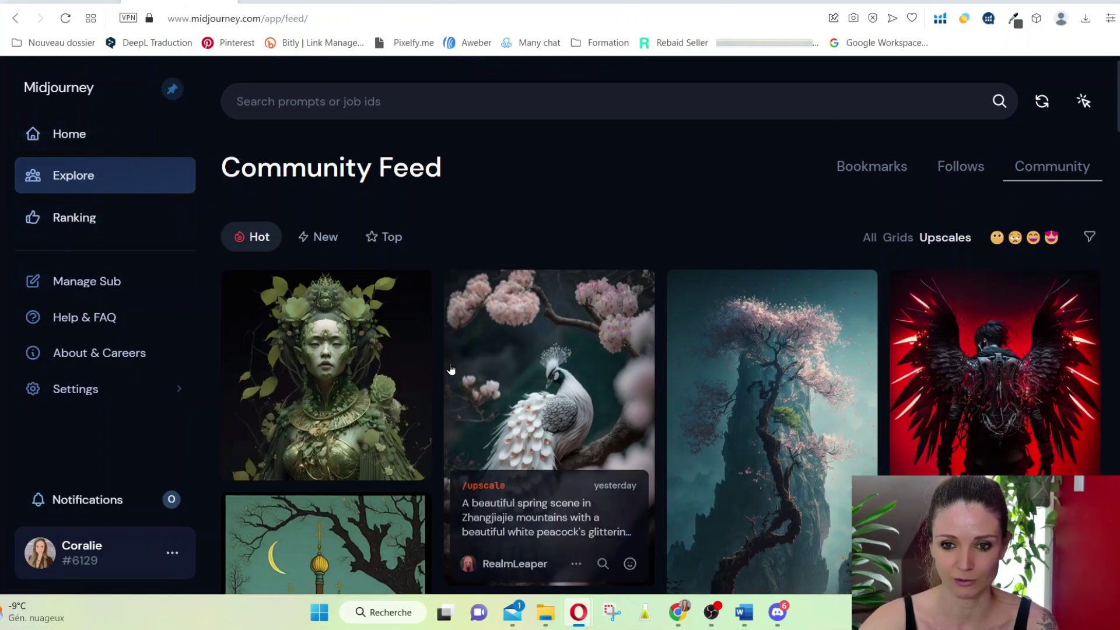
pyautogui.click(314, 100)
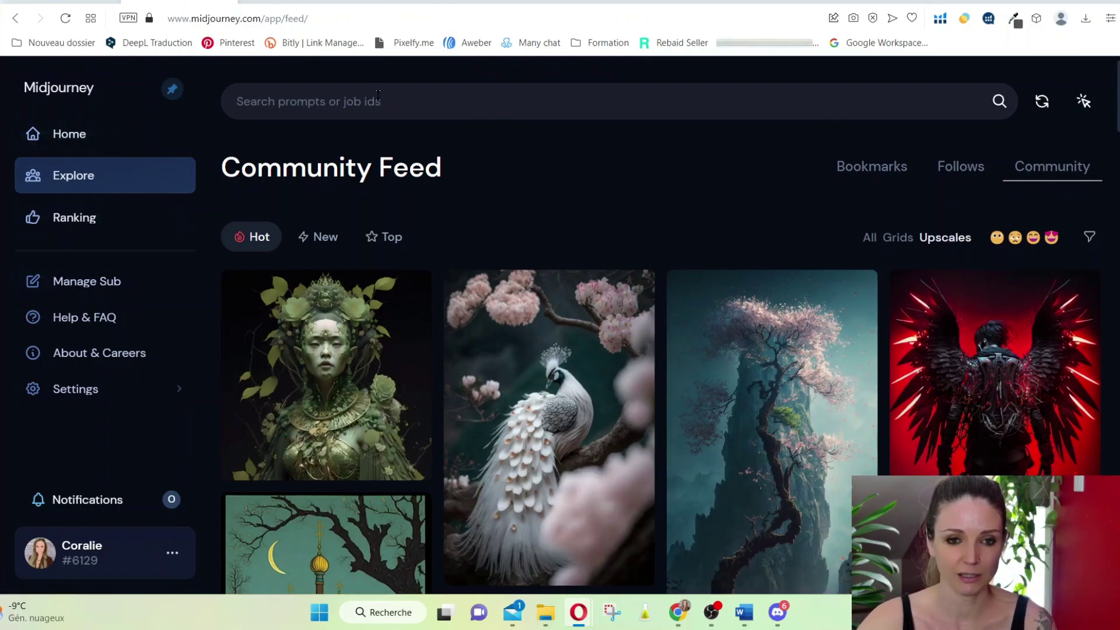
pyautogui.write('L')
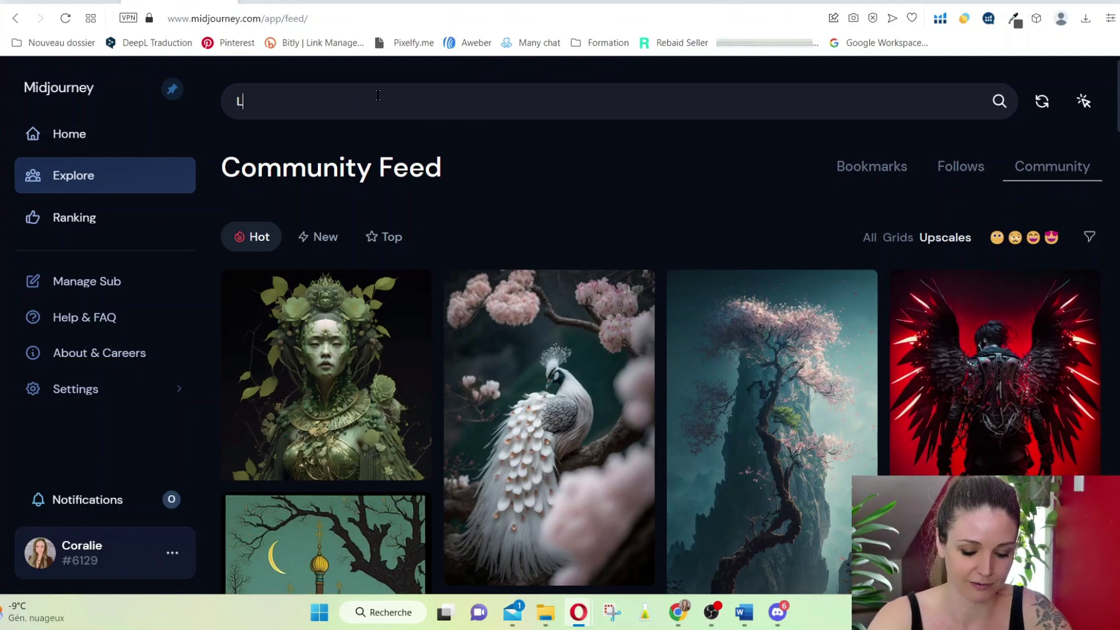
pyautogui.write('ogo For')
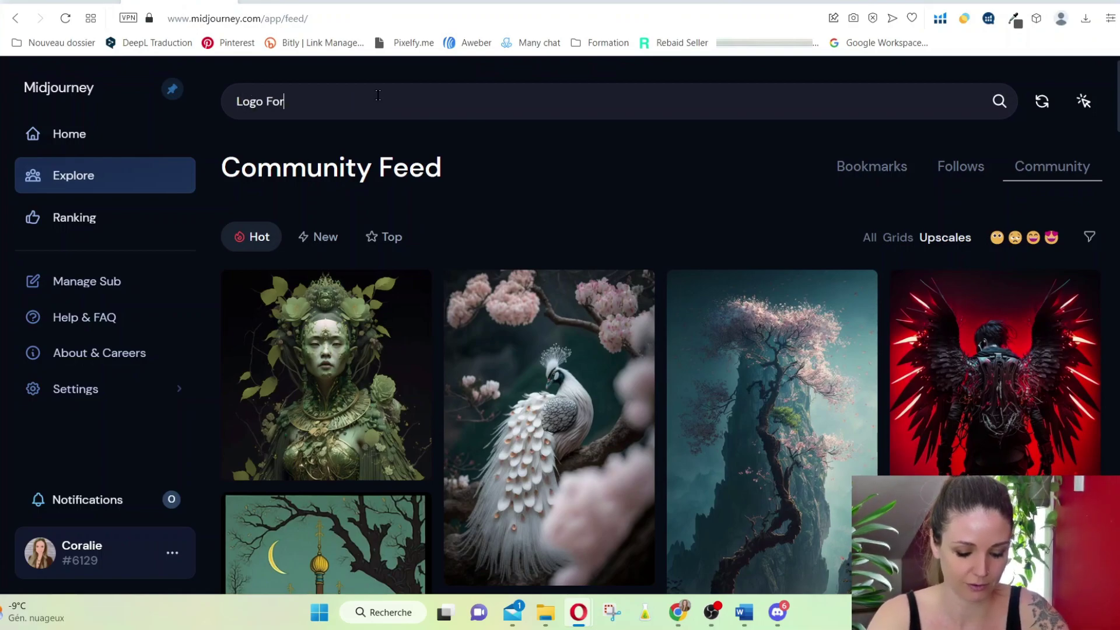
pyautogui.write(' yoga prodct')
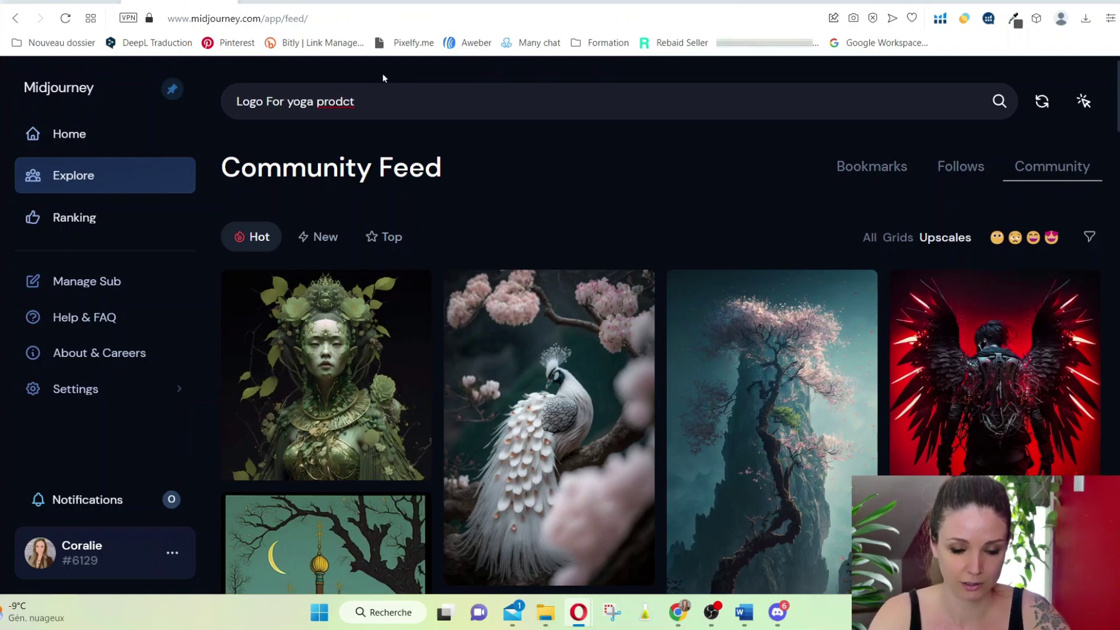
pyautogui.press('BackSpace')
pyautogui.press('BackSpace')
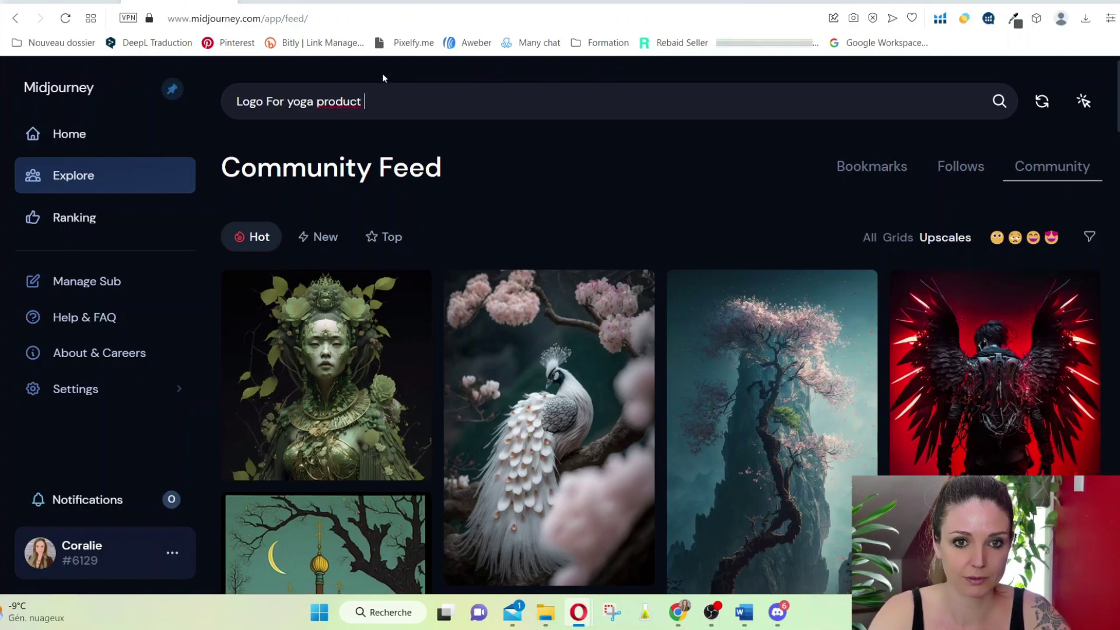
pyautogui.press('Return')
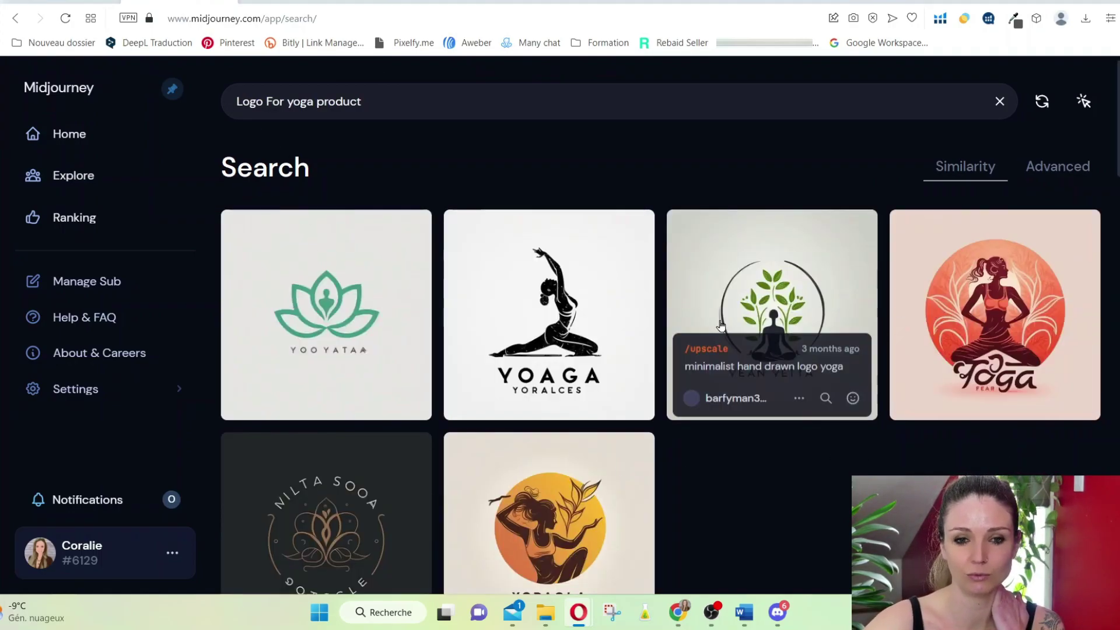
# Step: Browse the yoga logo results, open the orange YOLAGA logo, and highlight its prompt "logo for yoga"
pyautogui.scroll(-10, 507, 437)
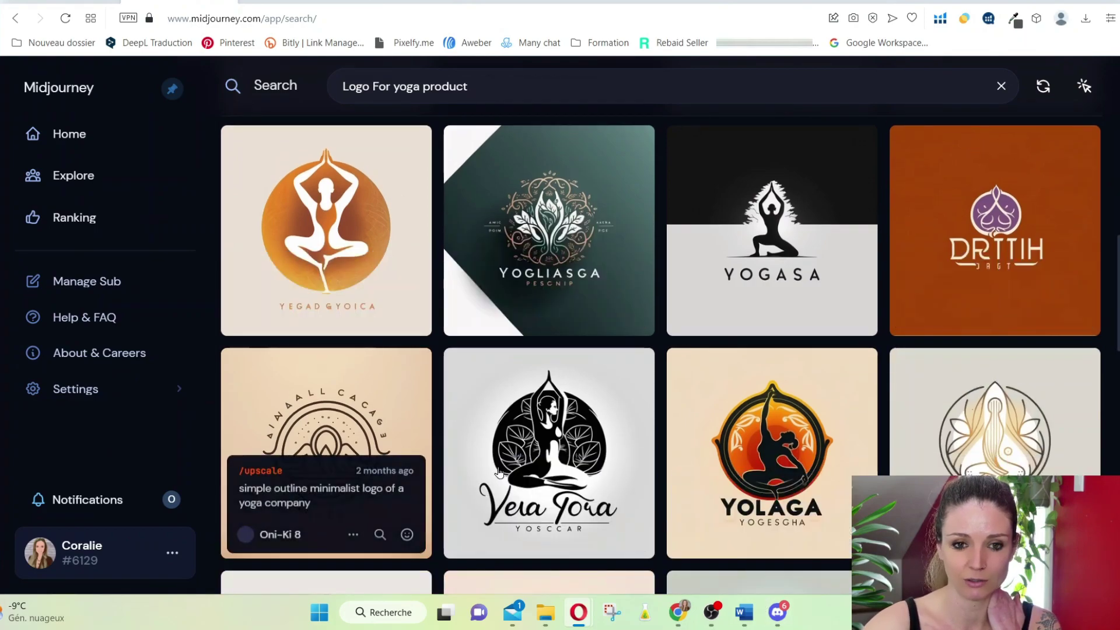
pyautogui.scroll(-3, 816, 490)
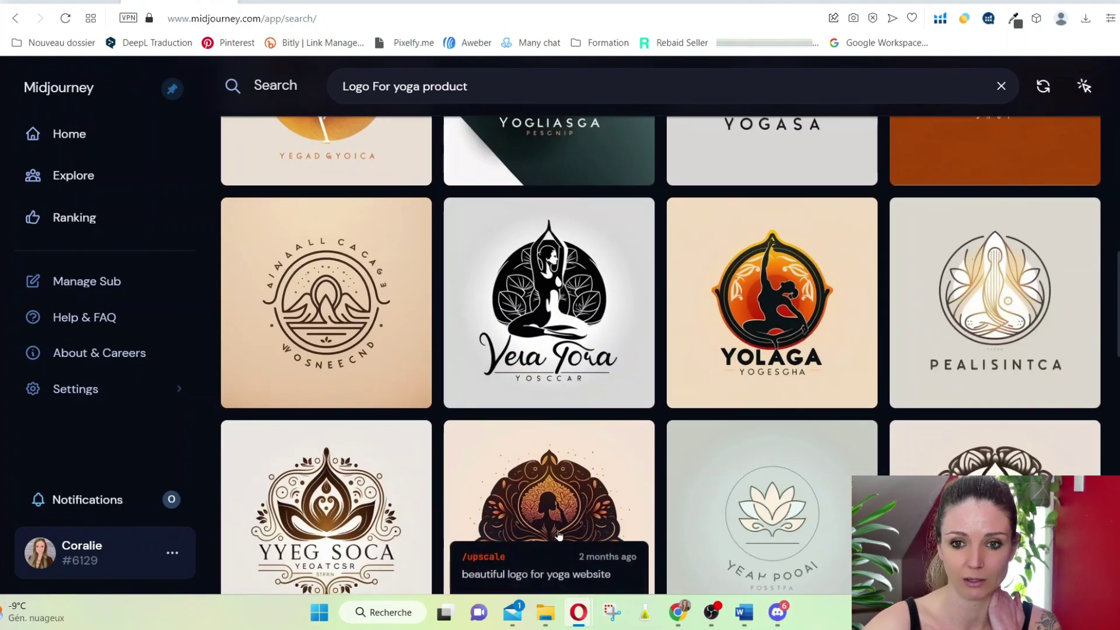
pyautogui.scroll(-3, 813, 499)
pyautogui.scroll(3, 842, 368)
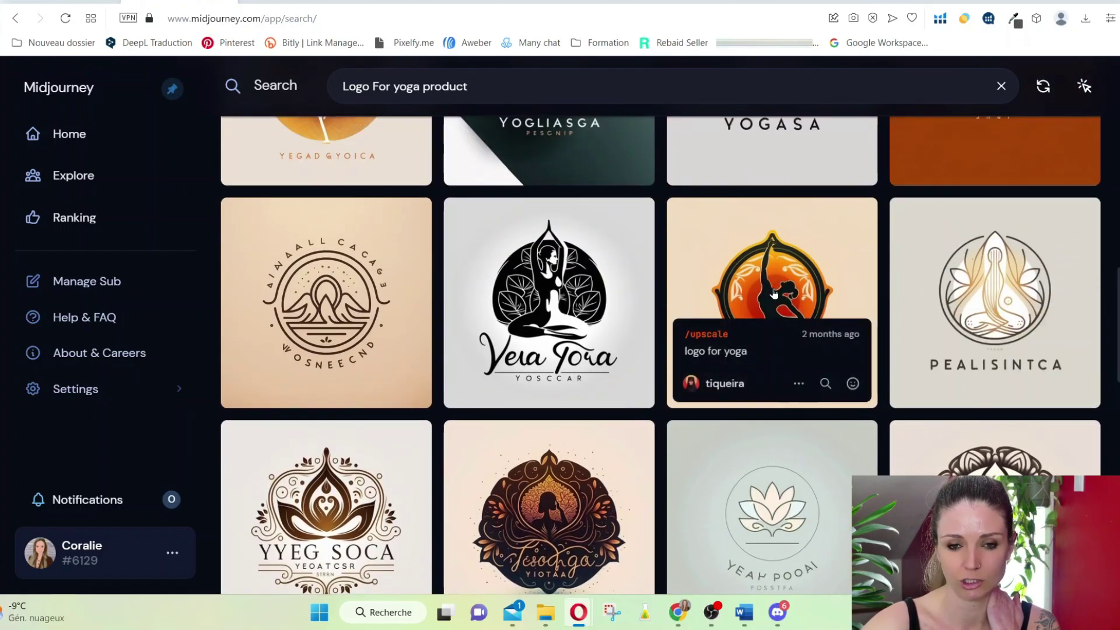
pyautogui.click(776, 327)
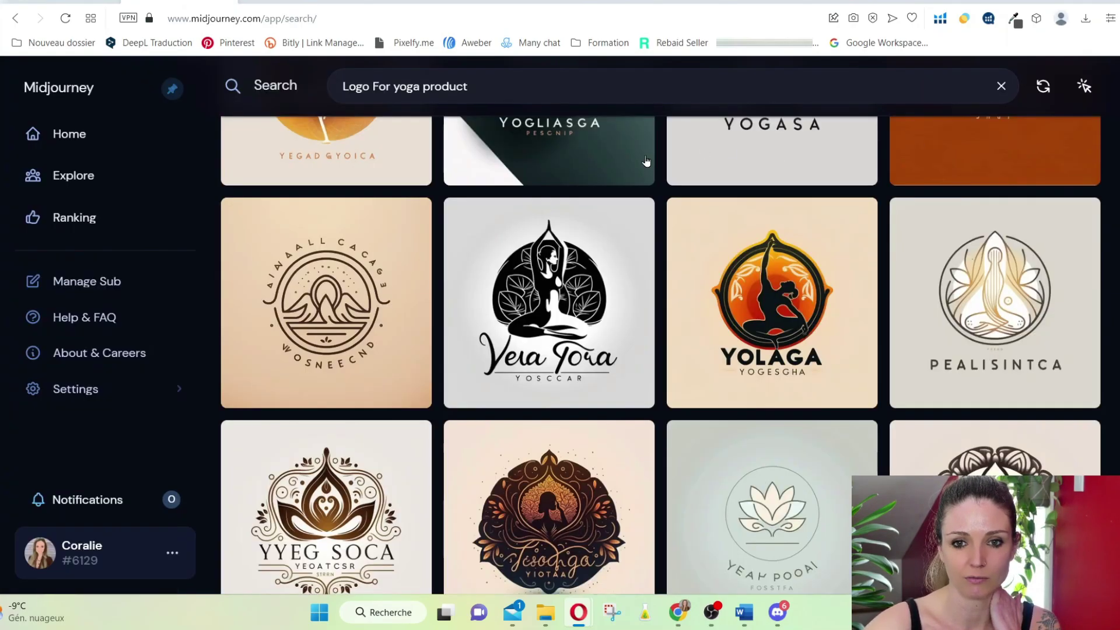
pyautogui.click(1075, 107)
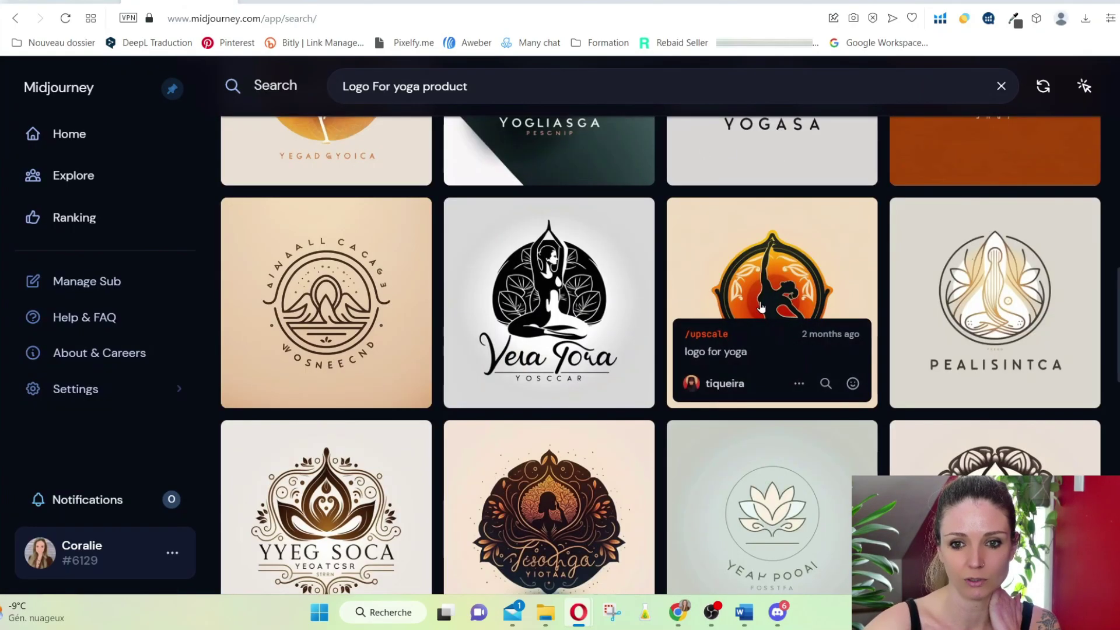
pyautogui.moveTo(749, 359); pyautogui.dragTo(678, 365)
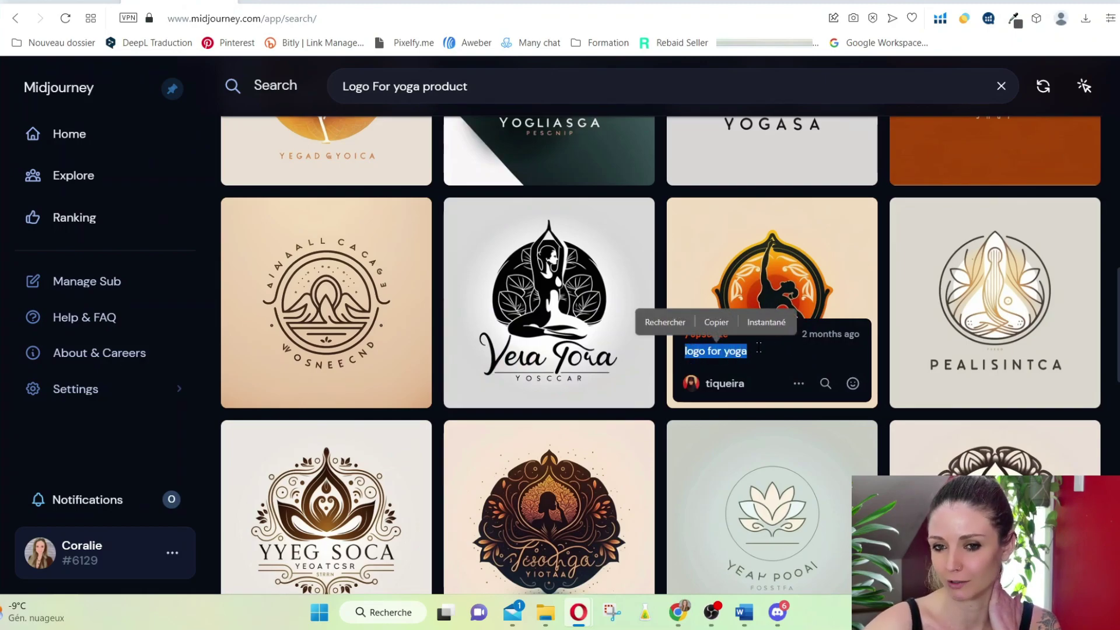
# Step: Copy the green YOGLIASGA logo's prompt "modern creative logo for yoga company, professional logo, illustration" and look over the other results
pyautogui.scroll(3, 606, 370)
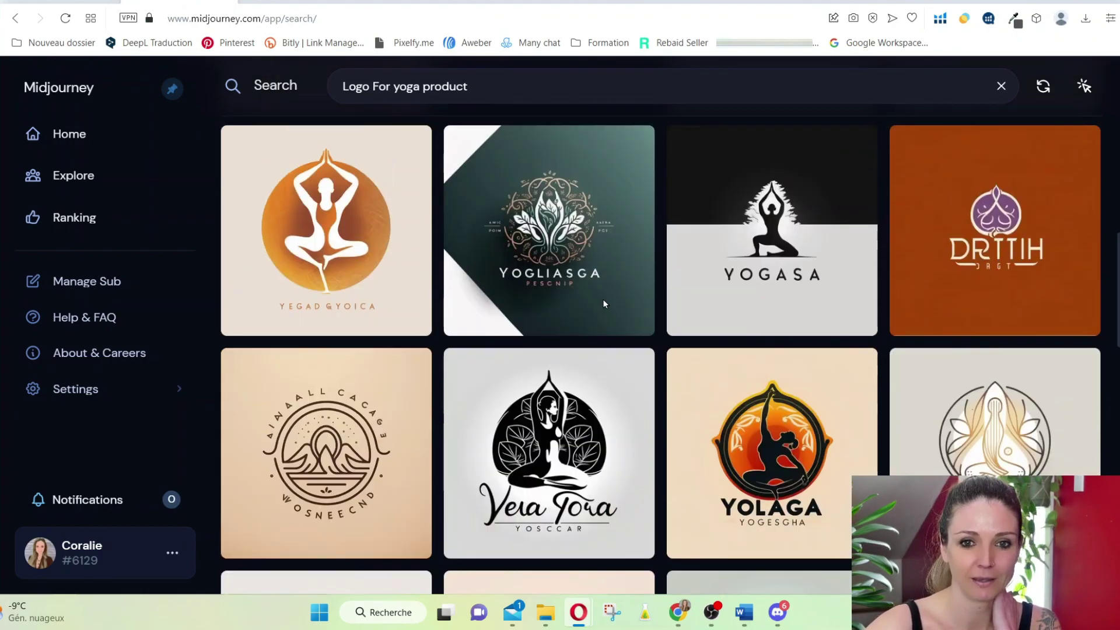
pyautogui.moveTo(525, 281); pyautogui.dragTo(461, 250)
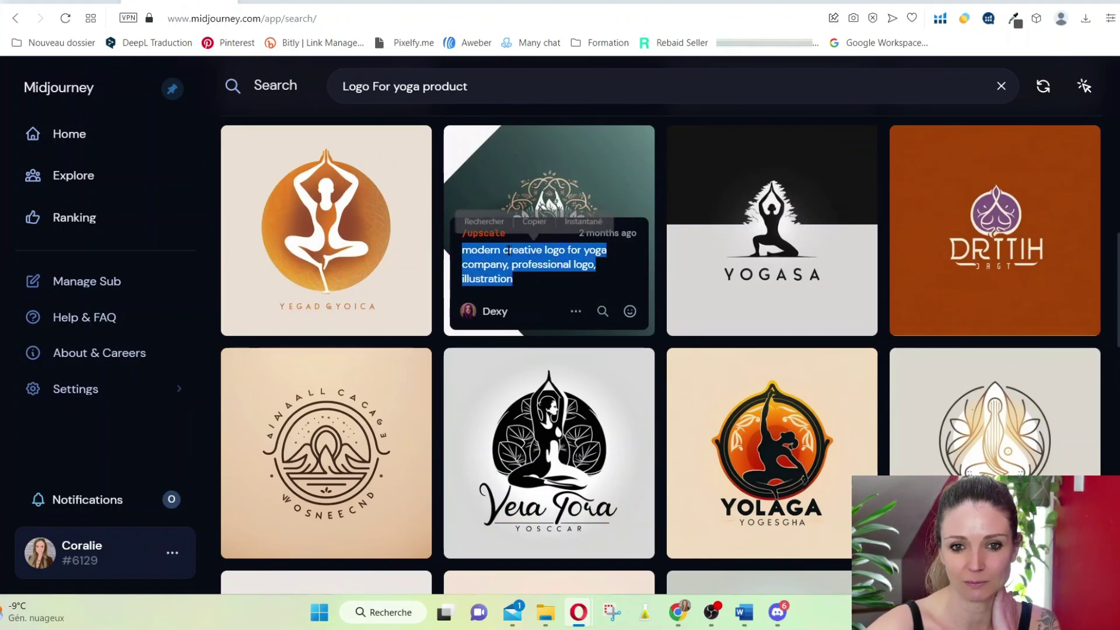
pyautogui.rightClick(481, 266)
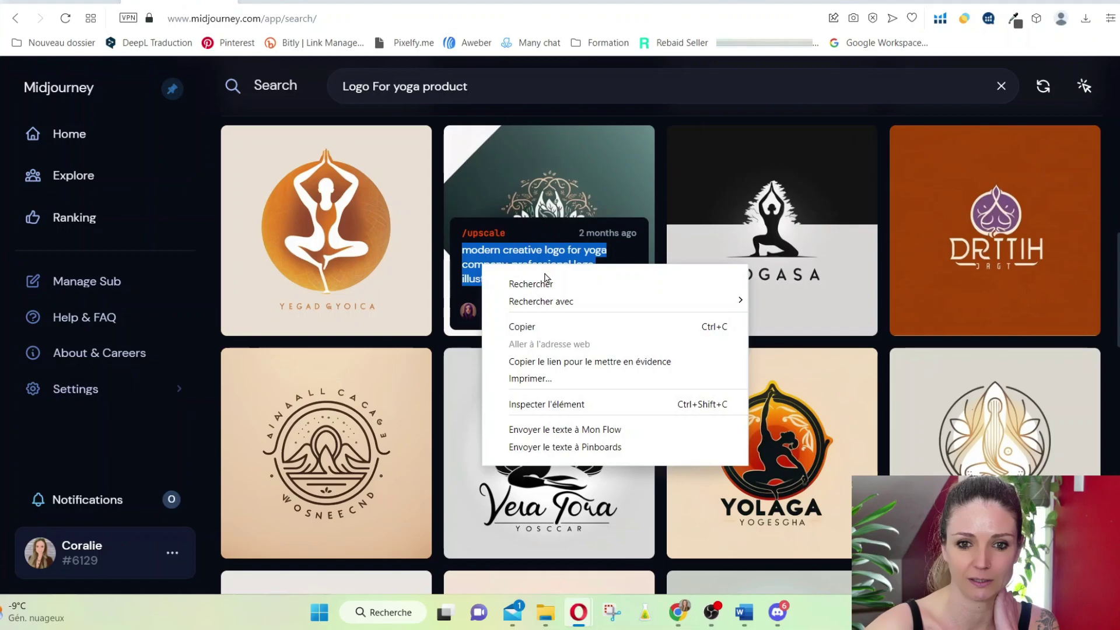
pyautogui.click(534, 326)
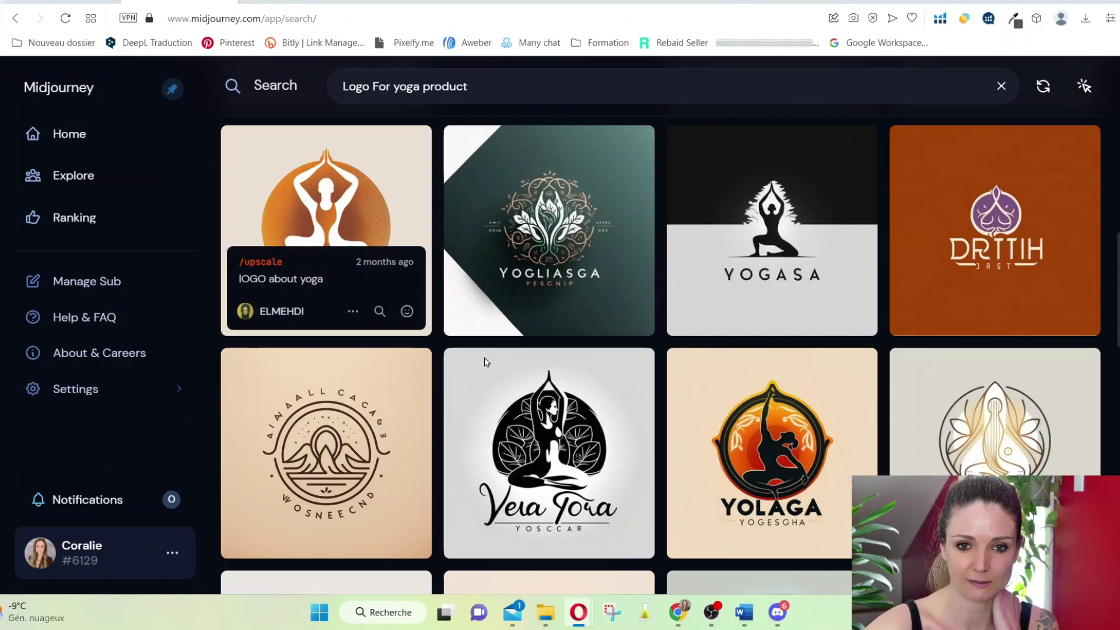
pyautogui.scroll(-10, 883, 368)
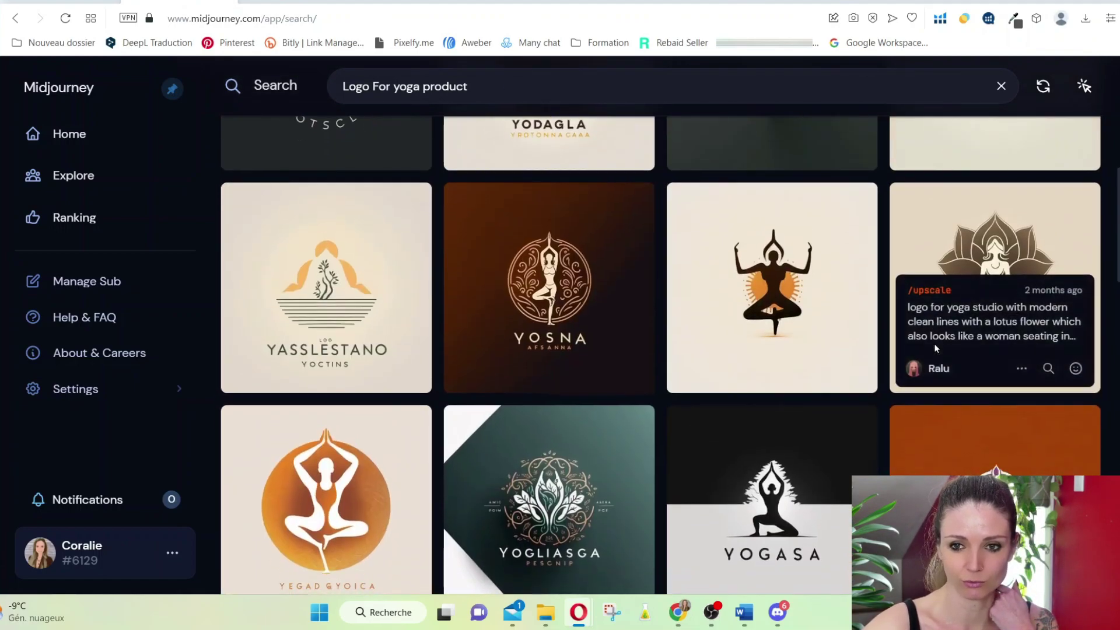
pyautogui.scroll(15, 933, 350)
pyautogui.scroll(-5, 936, 348)
pyautogui.scroll(5, 935, 346)
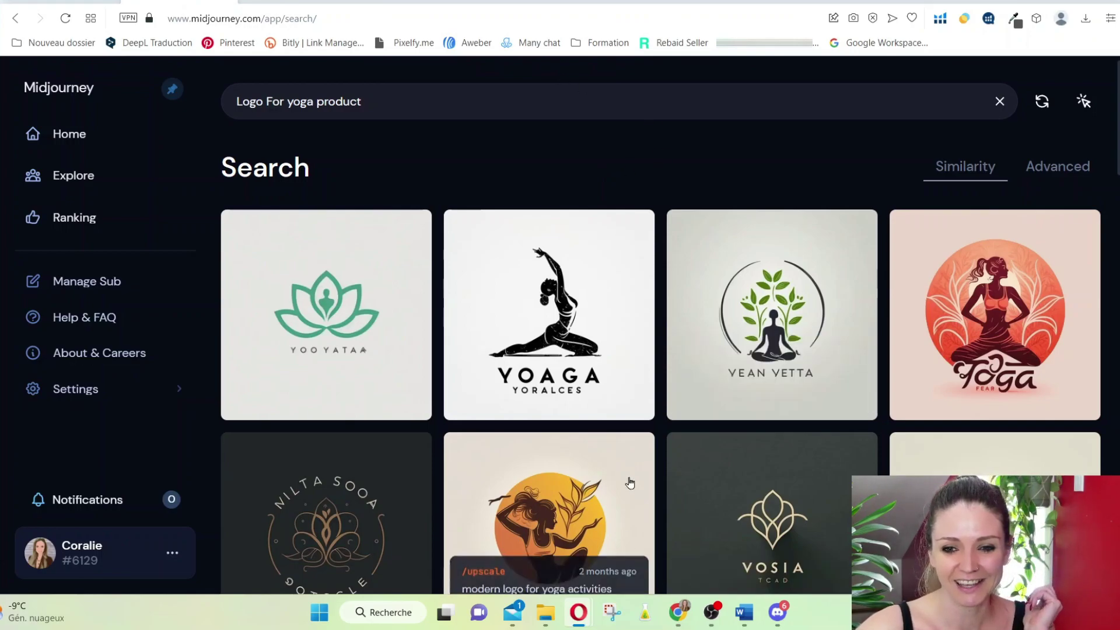
# Step: Switch to the Midjourney Bot chat in Discord and submit /imagine with the copied prompt "modern creative logo for yoga company, professional logo, illustration"
pyautogui.click(790, 620)
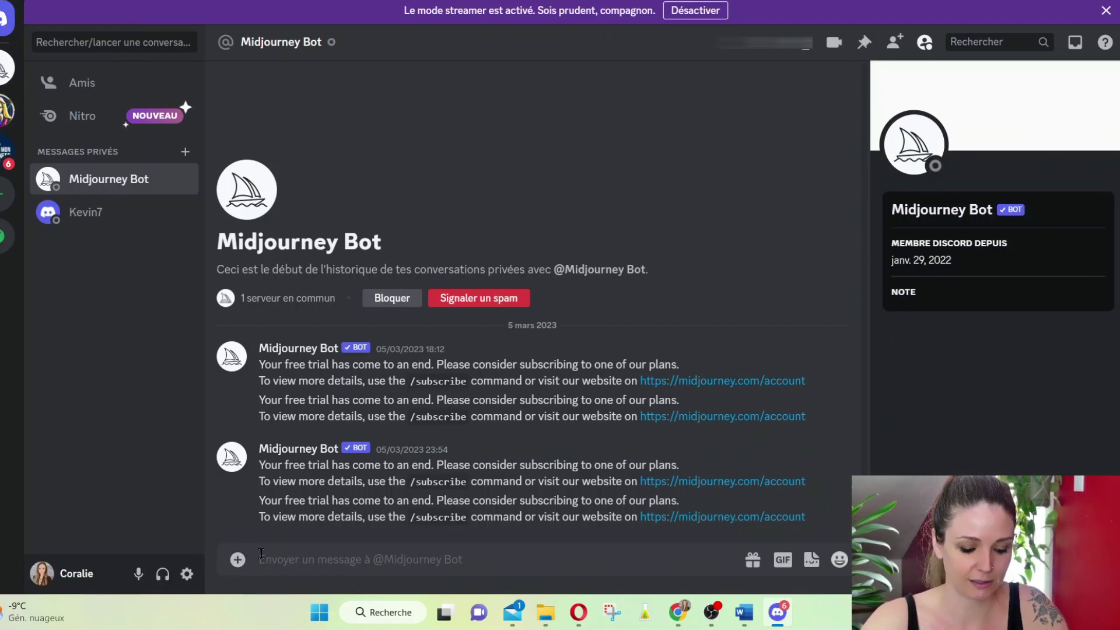
pyautogui.write('/')
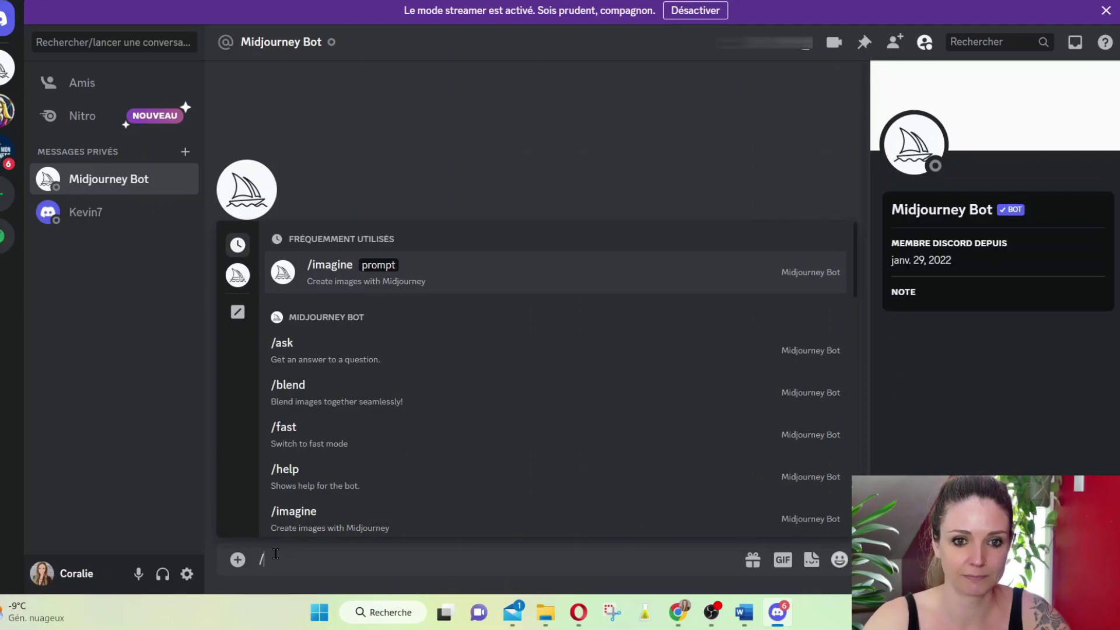
pyautogui.write('i')
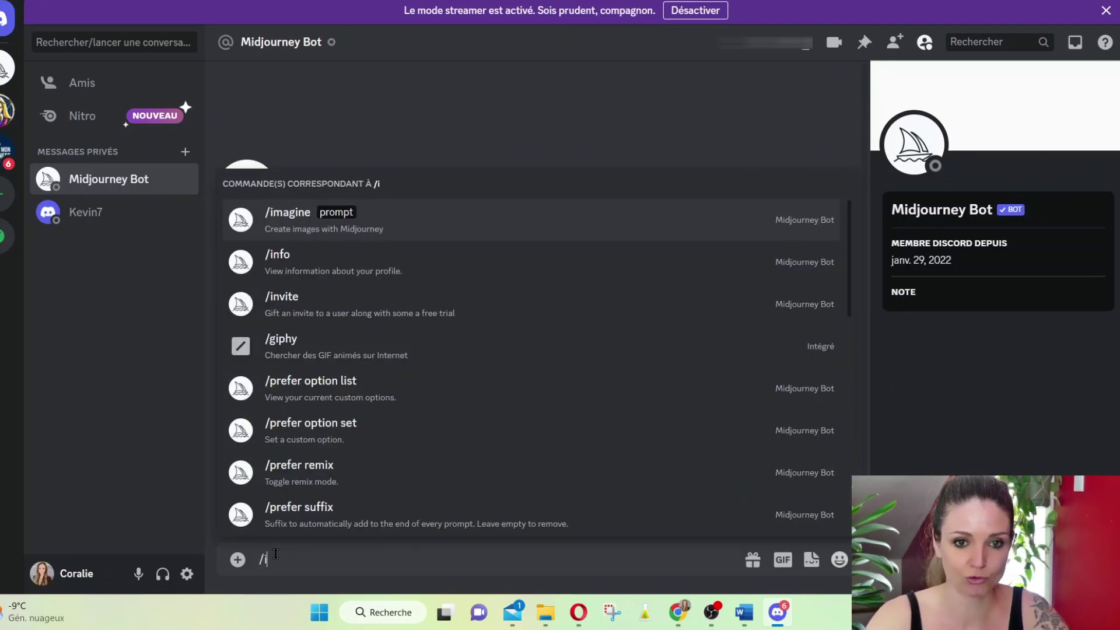
pyautogui.write('magine')
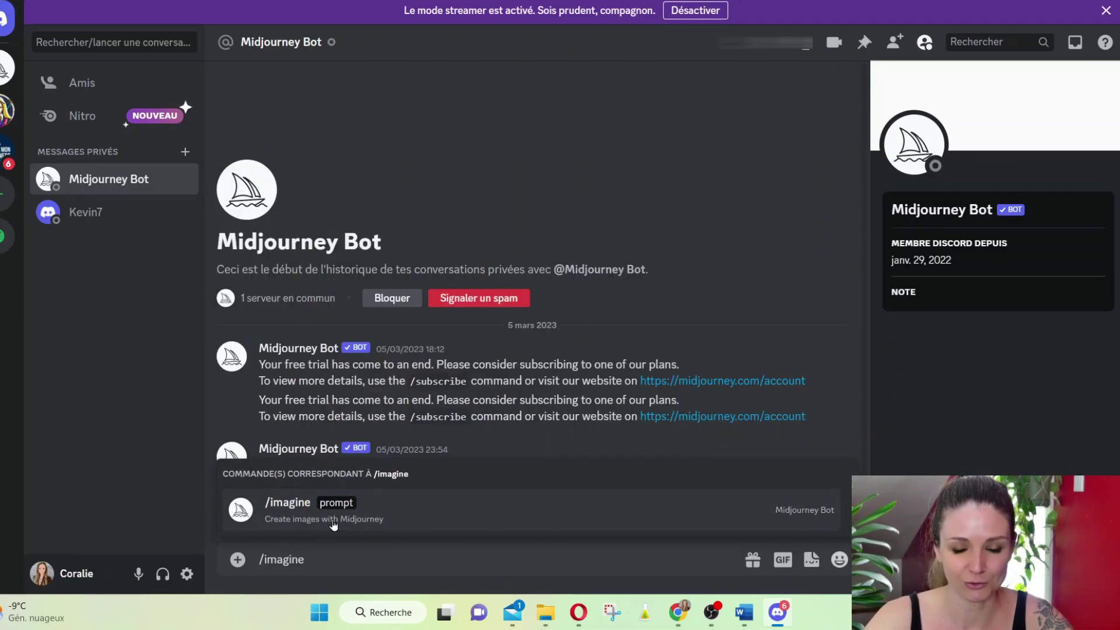
pyautogui.click(353, 508)
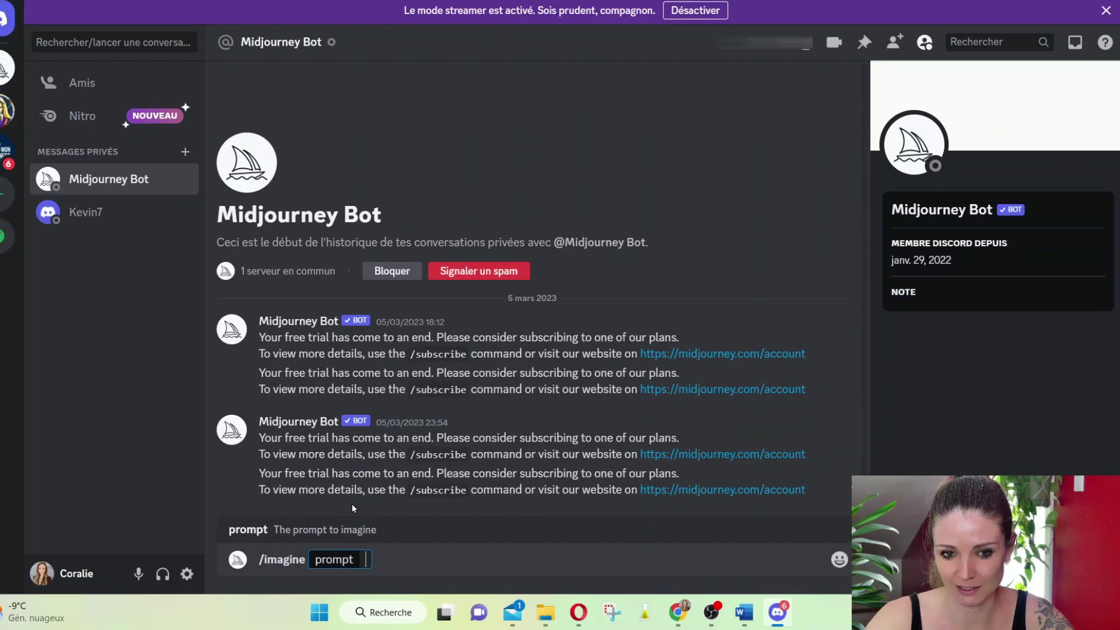
pyautogui.rightClick(364, 558)
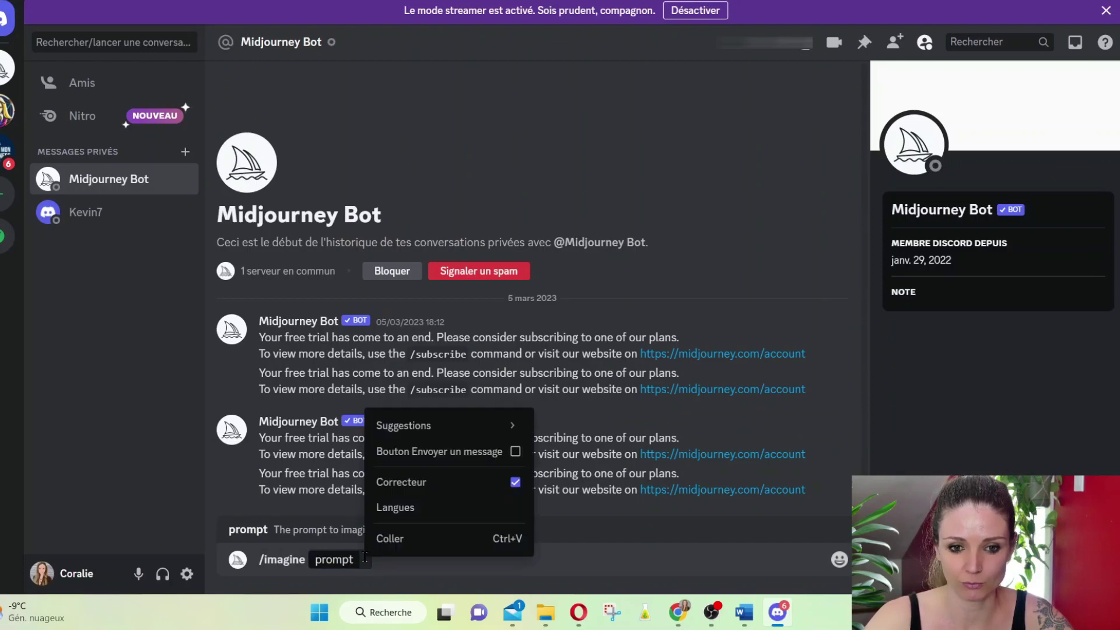
pyautogui.moveTo(461, 429)
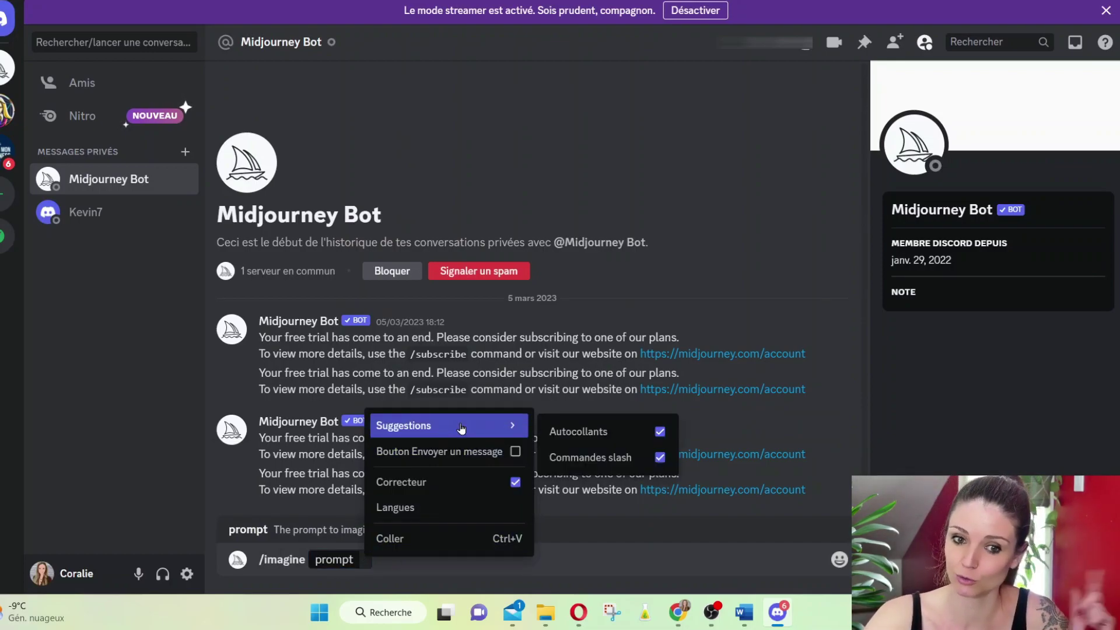
pyautogui.click(419, 537)
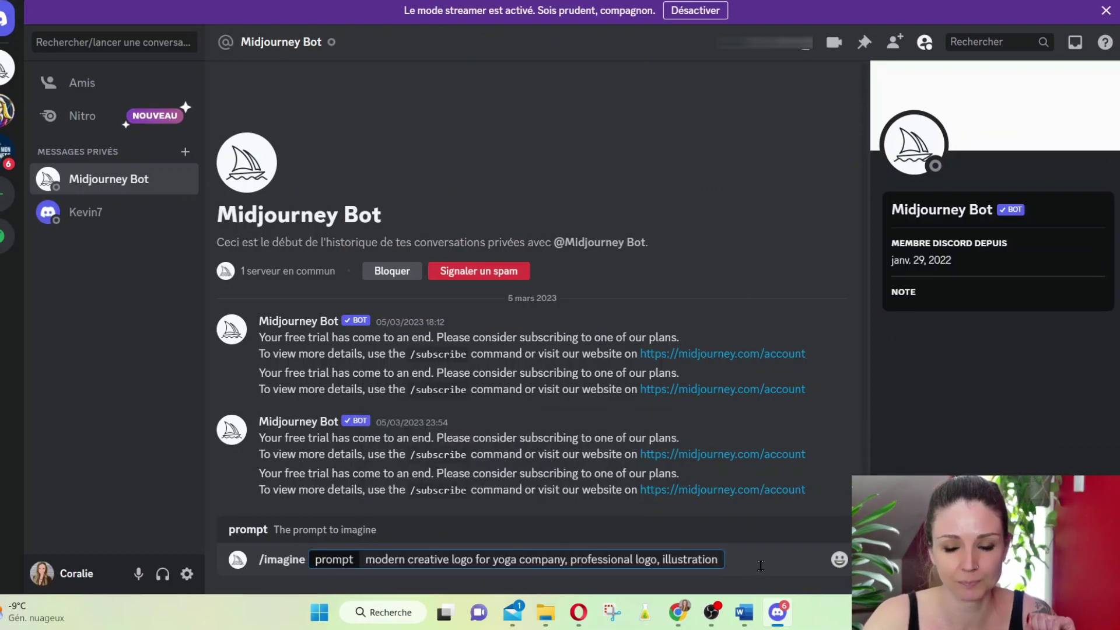
pyautogui.click(762, 560)
pyautogui.press('Return')
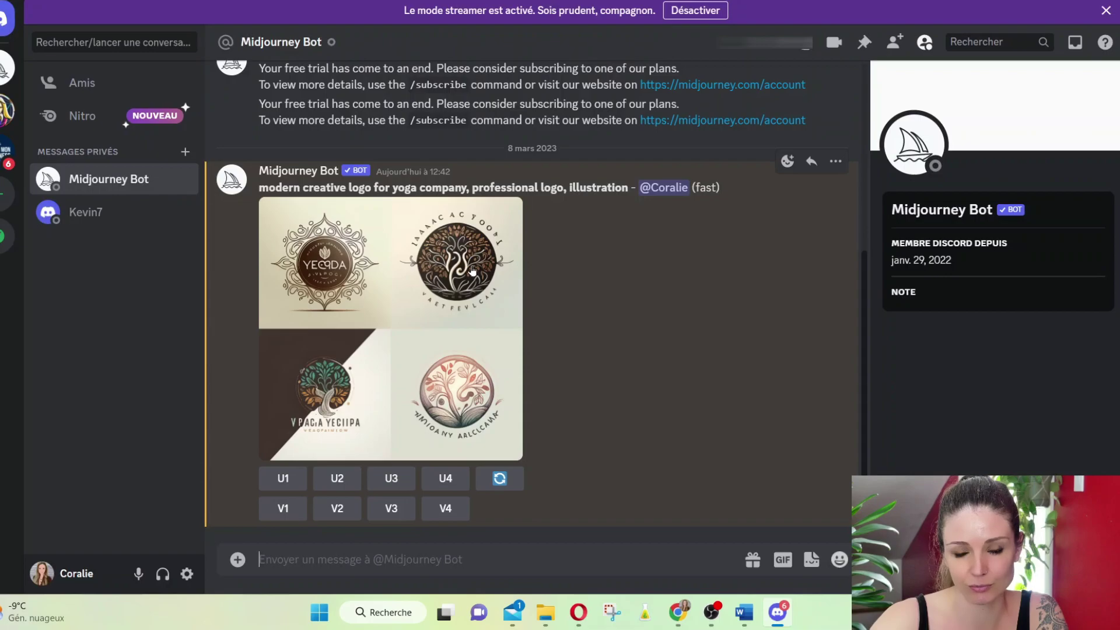
# Step: View the generated four-logo grid enlarged and request variations of the third image
pyautogui.click(312, 405)
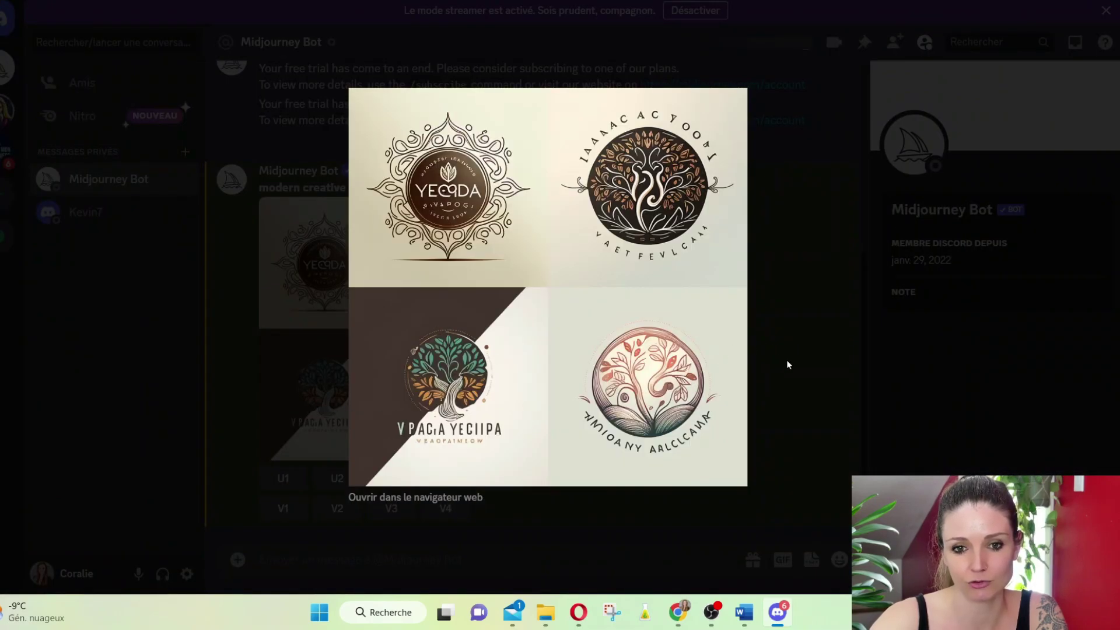
pyautogui.click(787, 364)
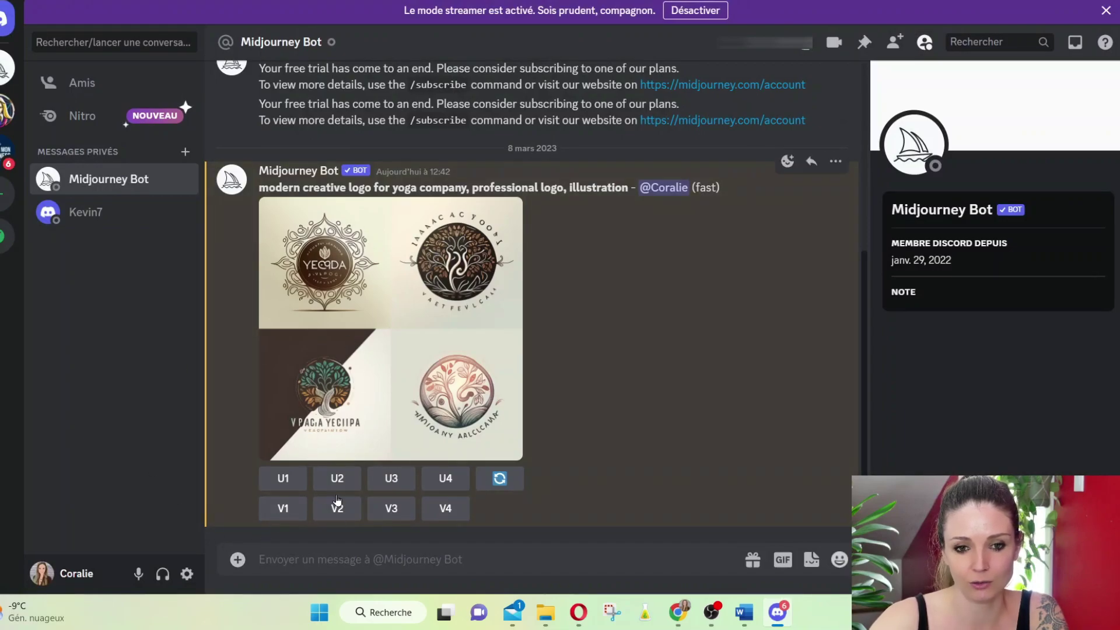
pyautogui.click(390, 507)
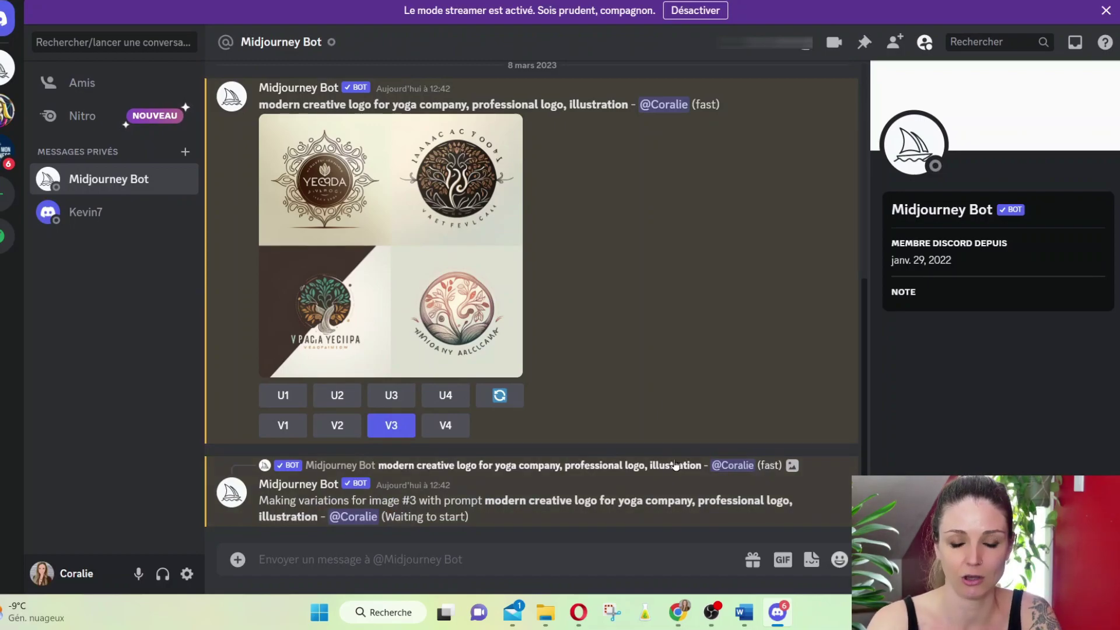
# Step: Inspect the enlarged grid of tree logo variations and upscale its third image
pyautogui.click(466, 341)
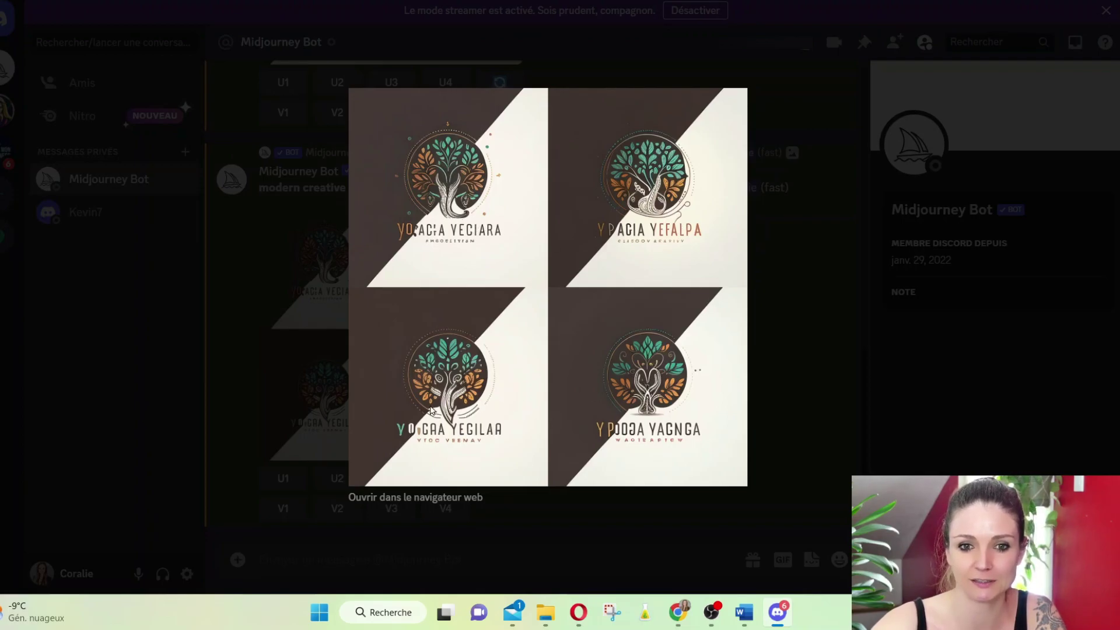
pyautogui.click(342, 210)
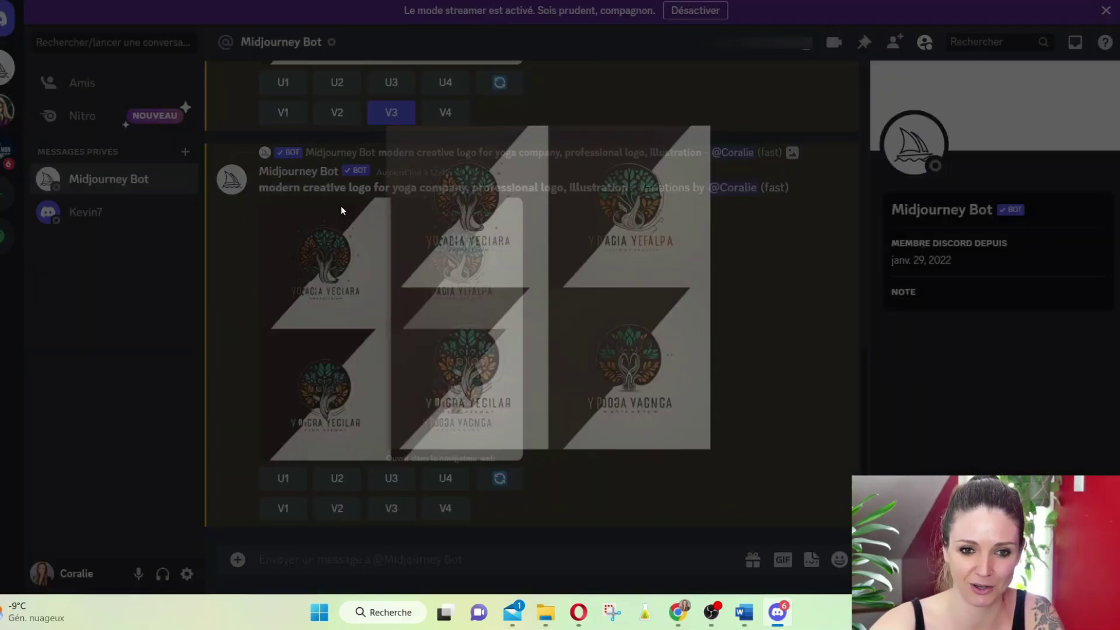
pyautogui.click(402, 479)
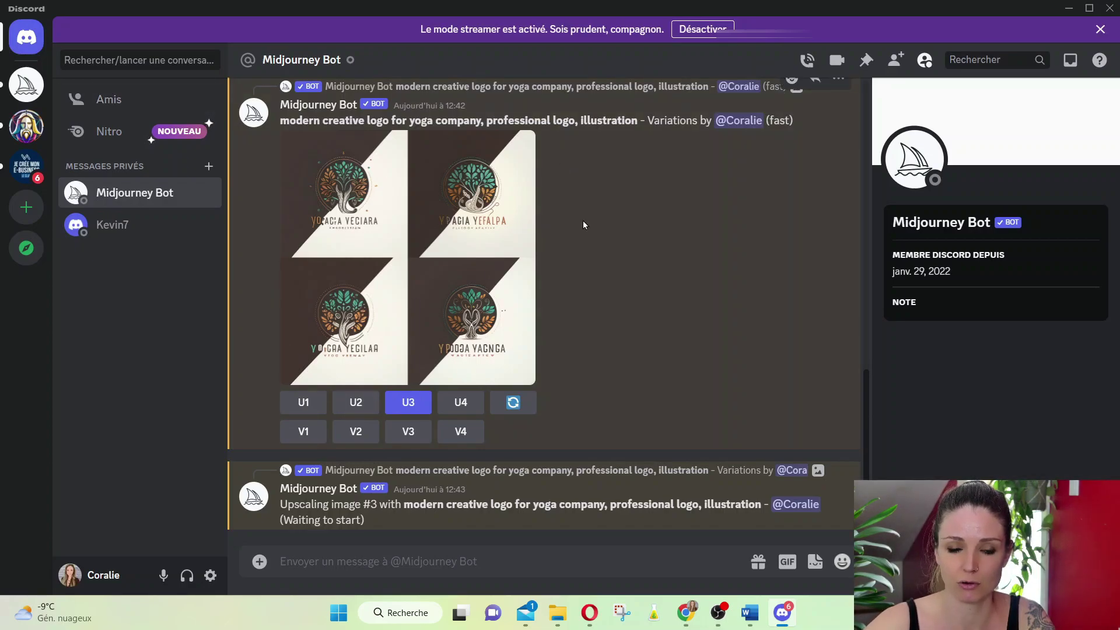
# Step: Re-roll the tree logo variations and inspect the colourful dog logo grid enlarged on the Midjourney profile page
pyautogui.click(514, 403)
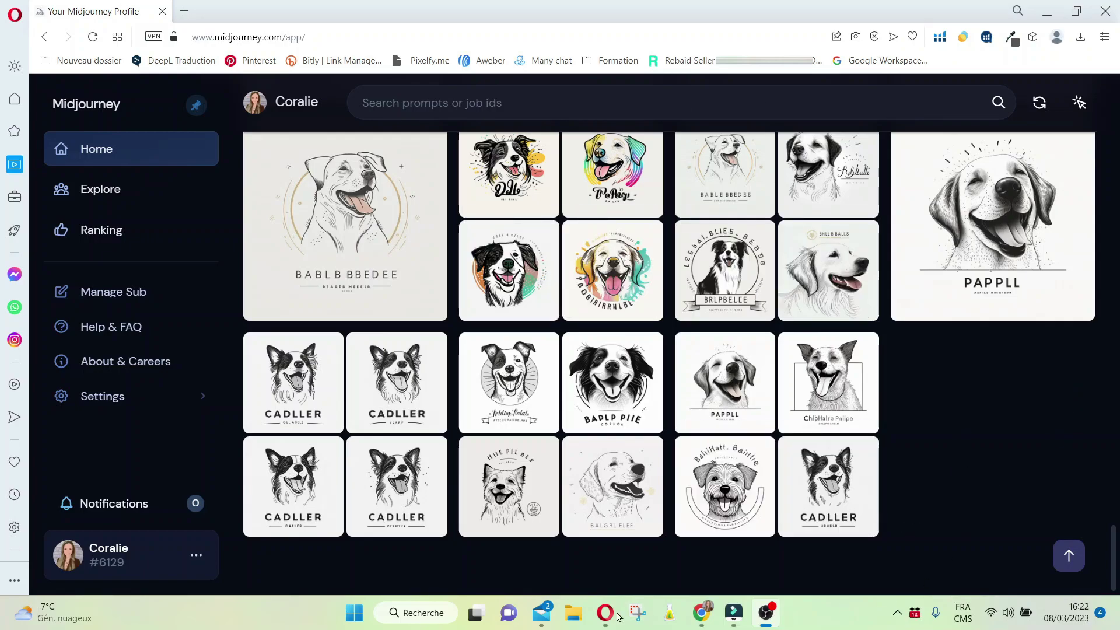
pyautogui.click(576, 178)
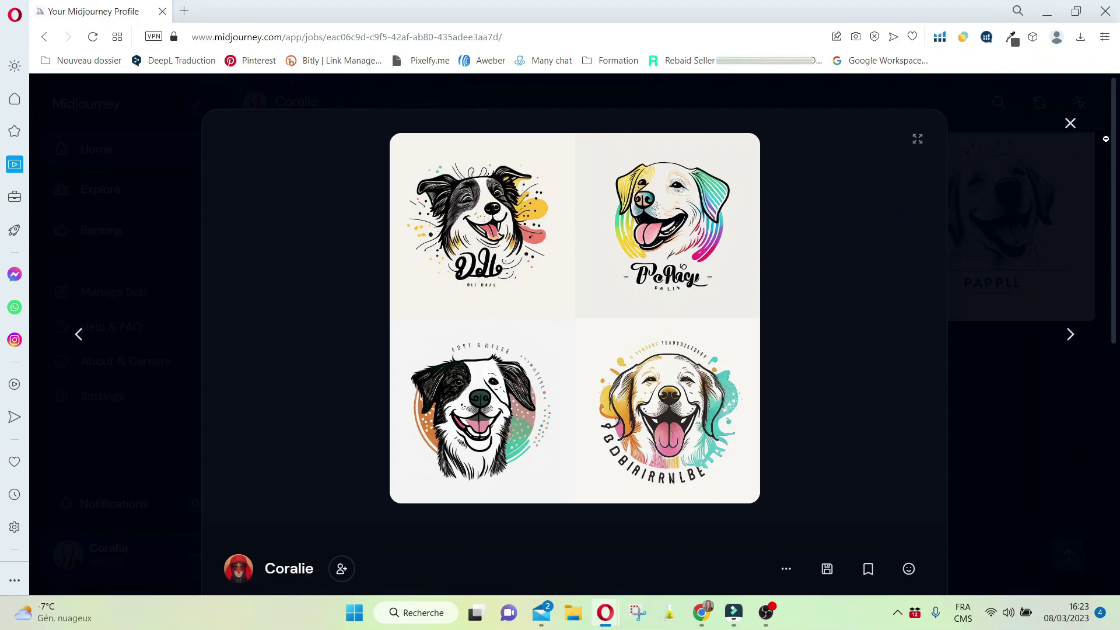
pyautogui.click(1071, 123)
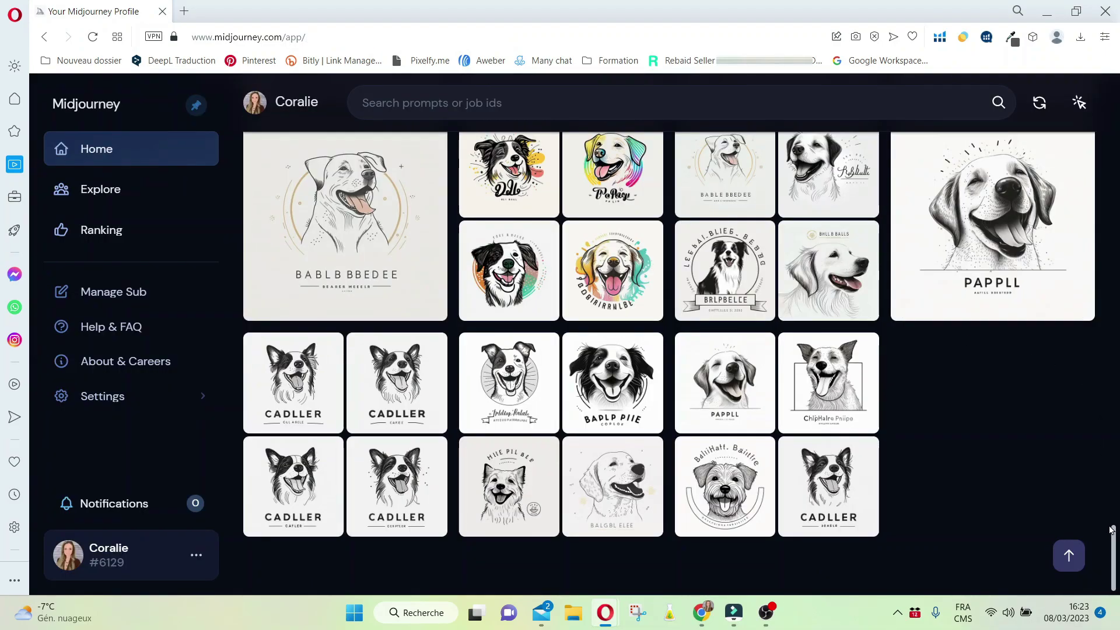
# Step: Look through the earlier dog, lettering and baby products brand logo grids in the Midjourney profile gallery
pyautogui.moveTo(1114, 537); pyautogui.dragTo(1116, 502)
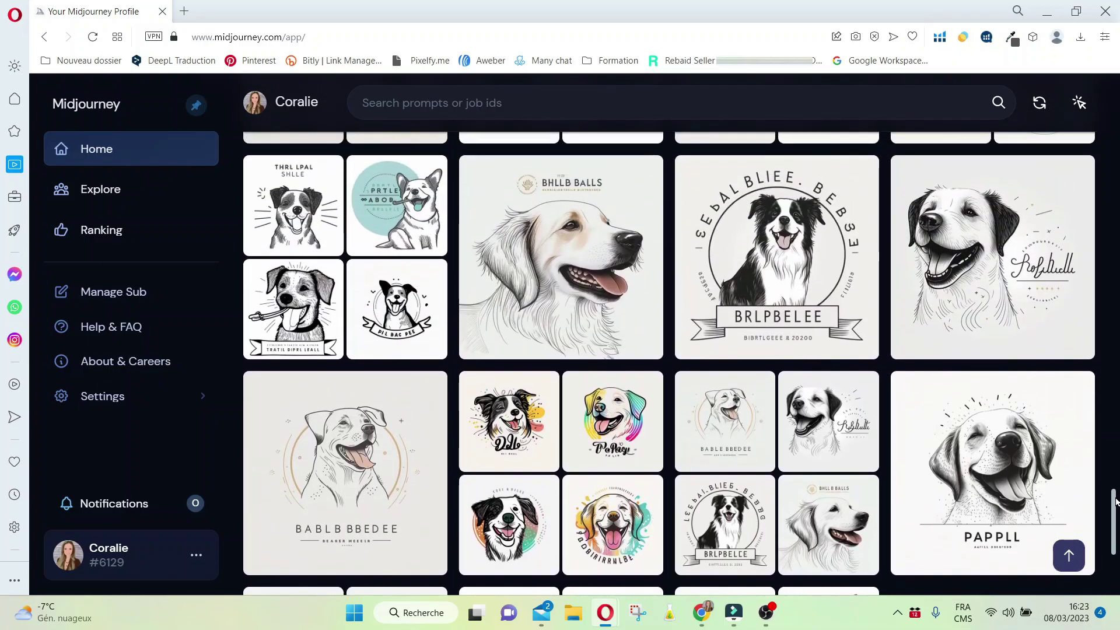
pyautogui.moveTo(310, 208)
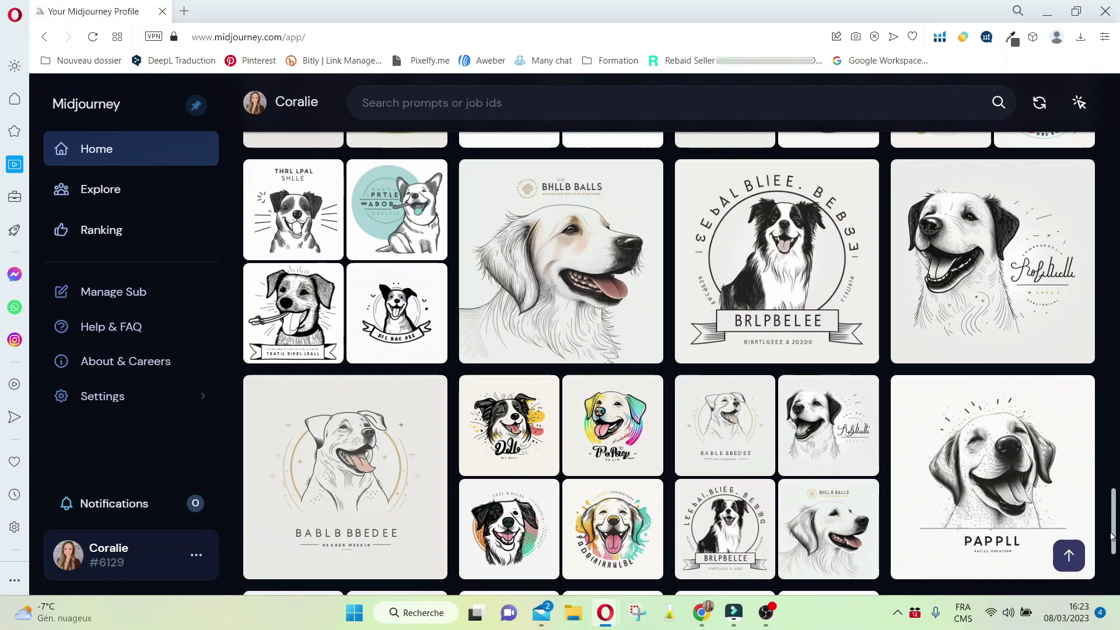
pyautogui.moveTo(1112, 535); pyautogui.dragTo(1116, 501)
pyautogui.moveTo(635, 350)
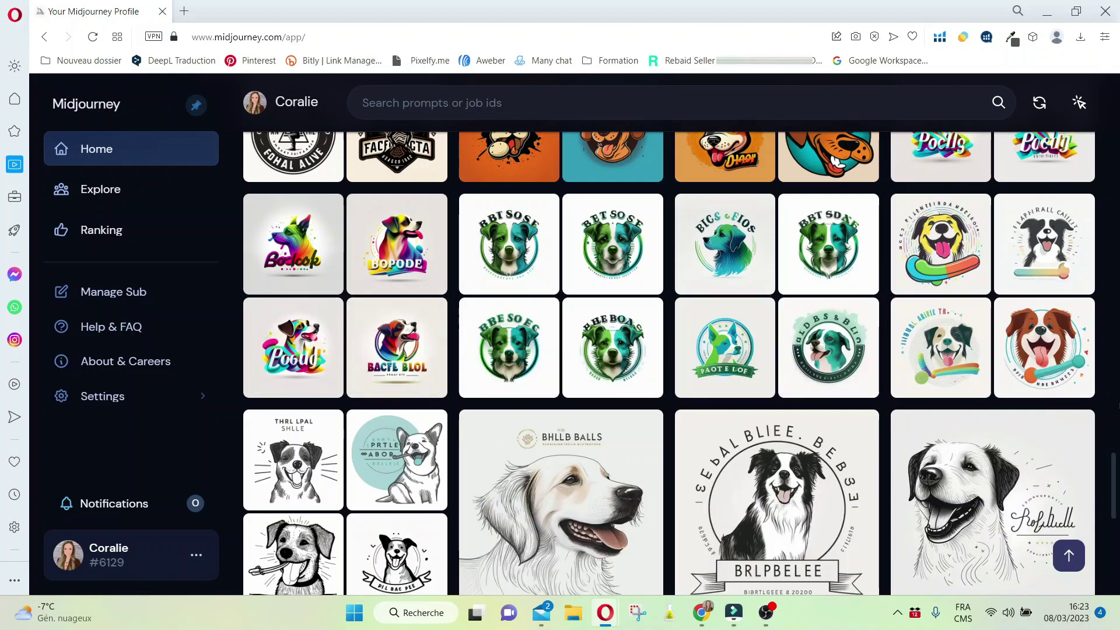
pyautogui.moveTo(1116, 465); pyautogui.dragTo(1117, 441)
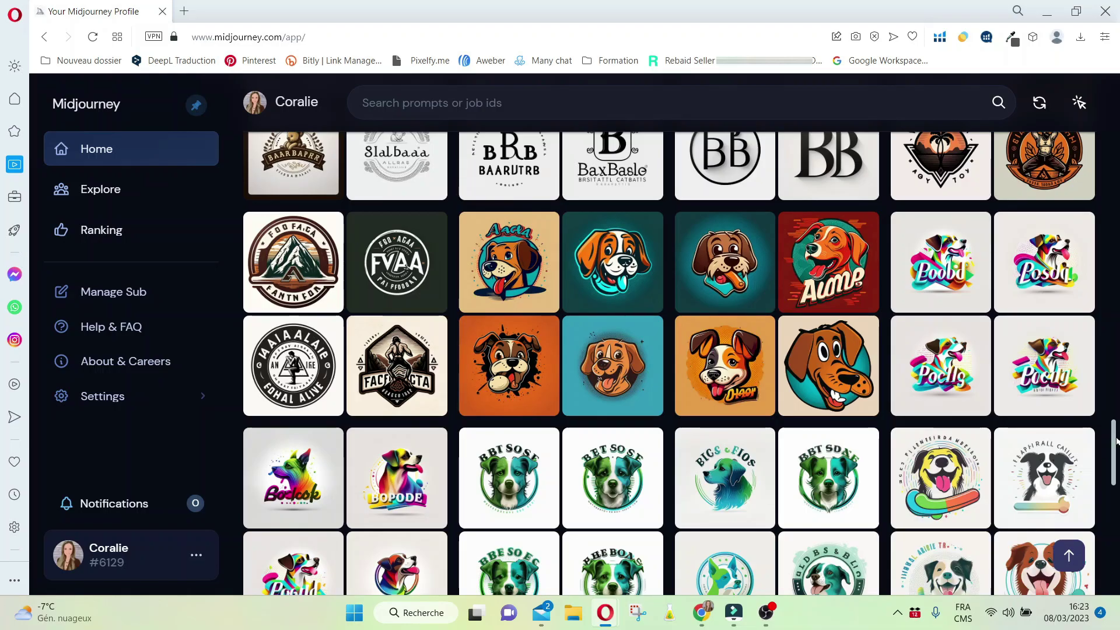
pyautogui.scroll(3, 1114, 442)
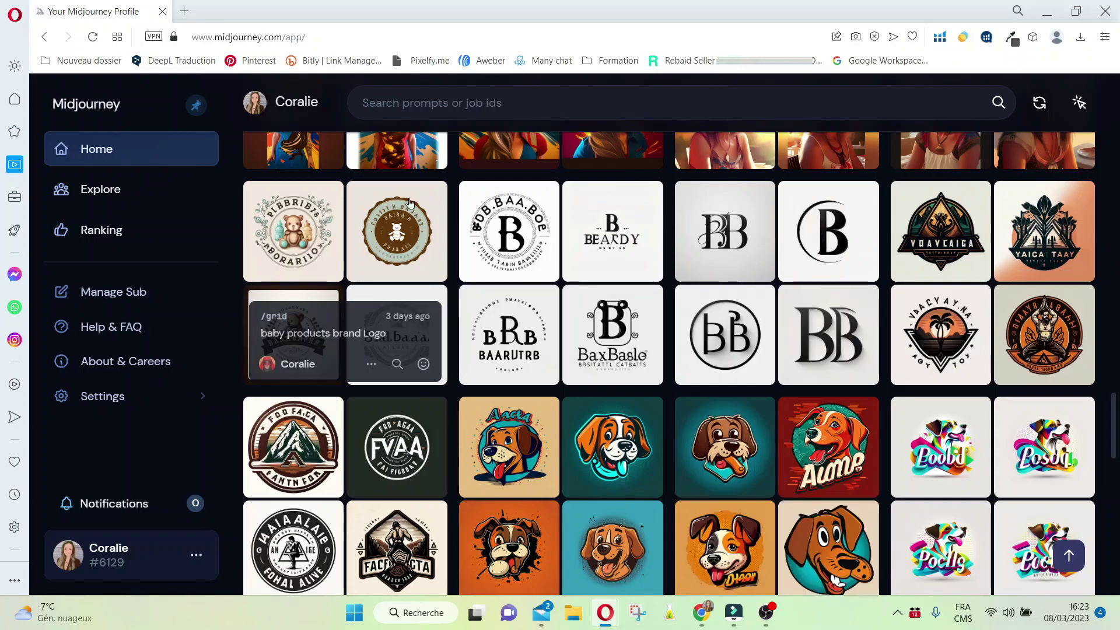
pyautogui.click(372, 226)
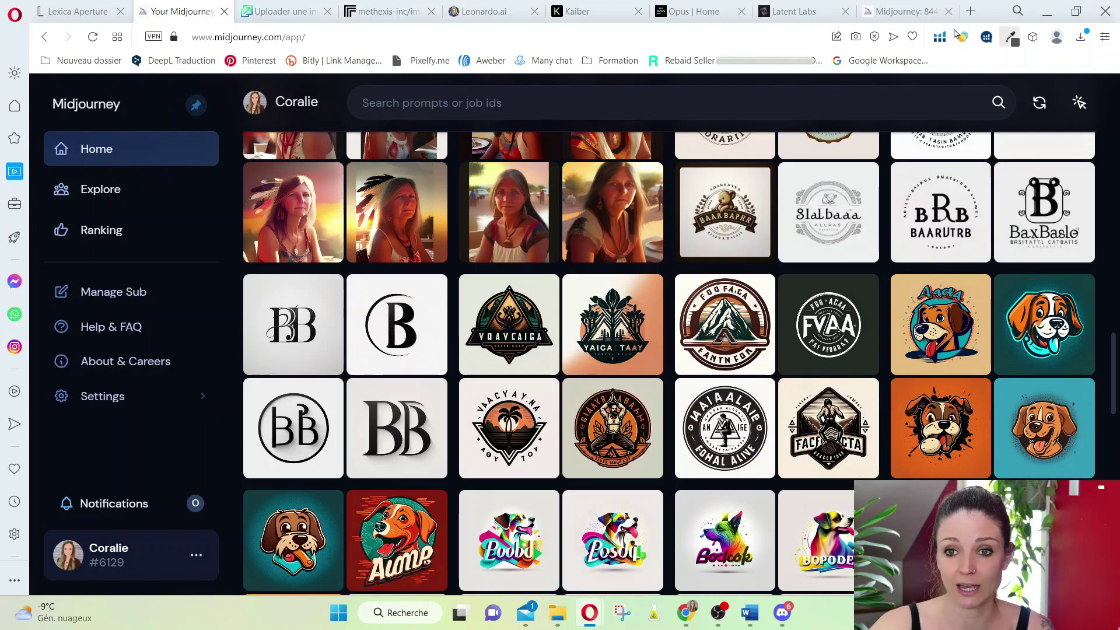
# Step: Switch to the logo design in Canva, open the blurred circle's image editing options and search the elements for "flou noir"
pyautogui.hotkey('ctrl', 't')
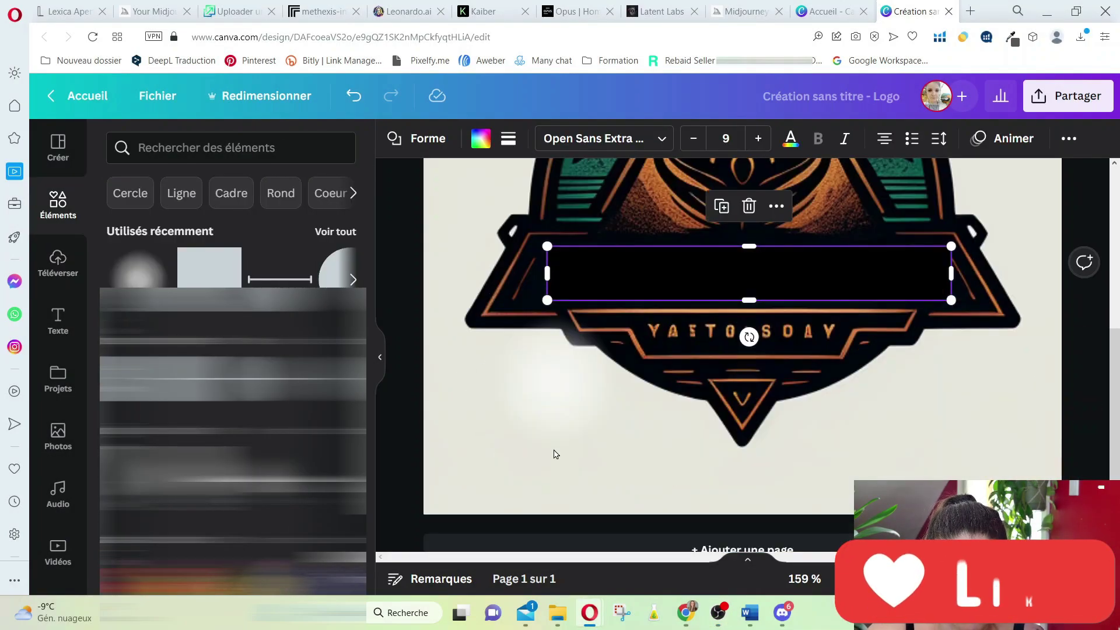
pyautogui.click(554, 397)
pyautogui.click(435, 139)
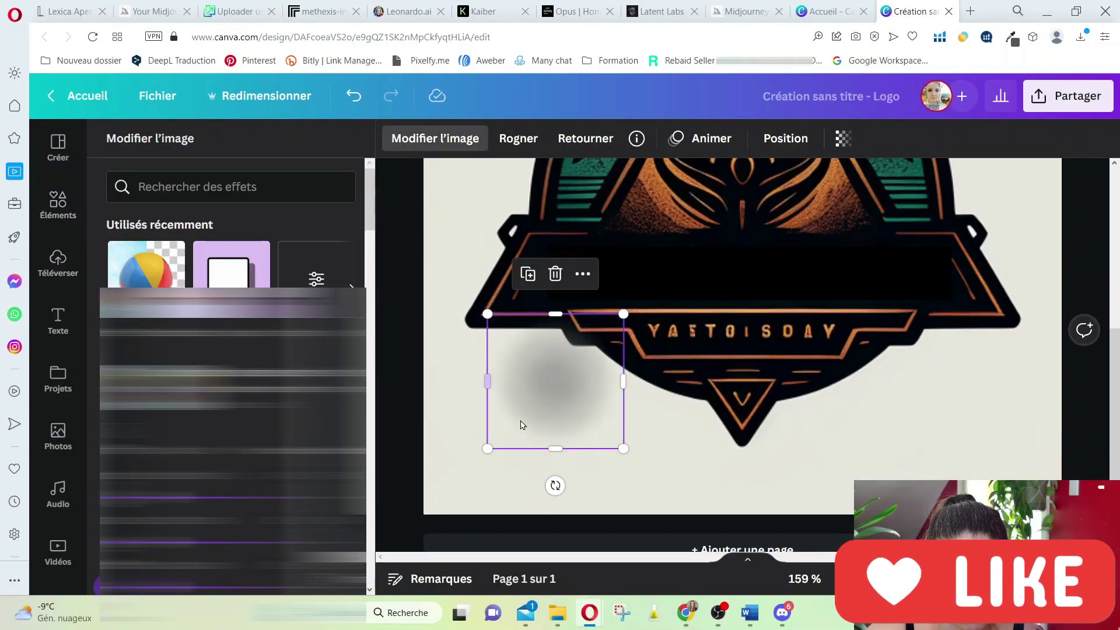
pyautogui.click(58, 205)
pyautogui.click(181, 148)
pyautogui.write('flou noir')
pyautogui.press('Return')
# Step: Reposition the black cover elements at both ends of the logo's main banner
pyautogui.scroll(2, 537, 408)
pyautogui.scroll(-2, 555, 350)
pyautogui.moveTo(588, 312)
pyautogui.mouseDown()
pyautogui.moveTo(620, 335)
pyautogui.moveTo(577, 303)
pyautogui.mouseUp()
pyautogui.click(929, 280)
pyautogui.moveTo(937, 274); pyautogui.dragTo(957, 275)
pyautogui.click(947, 285)
pyautogui.click(930, 280)
pyautogui.click(1025, 443)
pyautogui.scroll(2, 1025, 444)
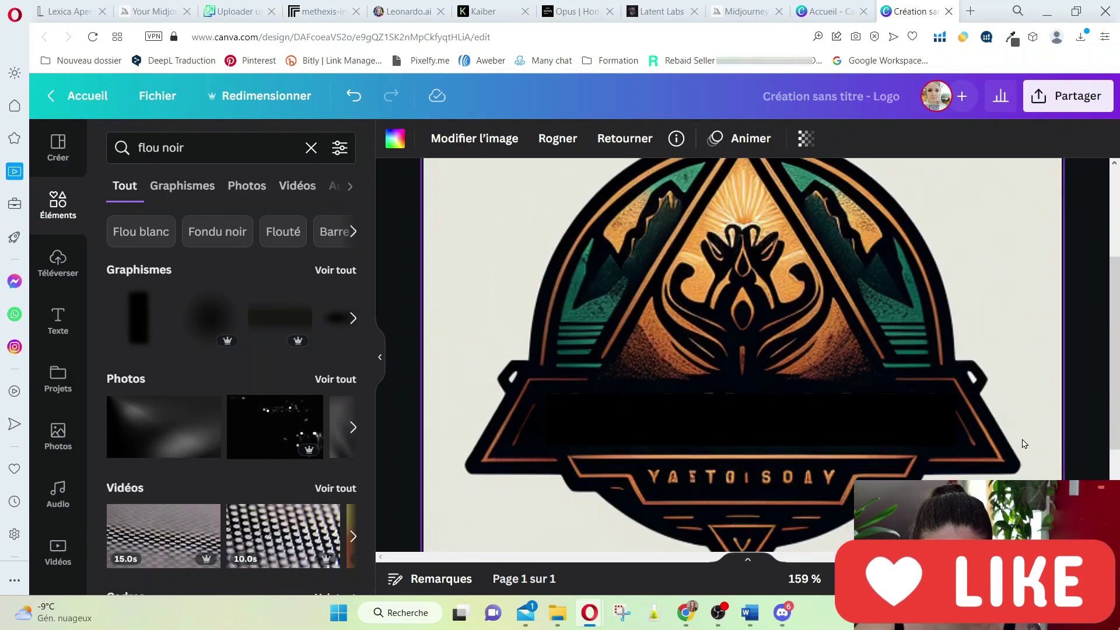
# Step: Add a rounded square over the logo's lower lettering and fill it black
pyautogui.click(54, 216)
pyautogui.click(129, 379)
pyautogui.click(181, 379)
pyautogui.moveTo(763, 362); pyautogui.dragTo(657, 413)
pyautogui.click(484, 138)
pyautogui.click(205, 233)
pyautogui.click(743, 342)
pyautogui.press('Delete')
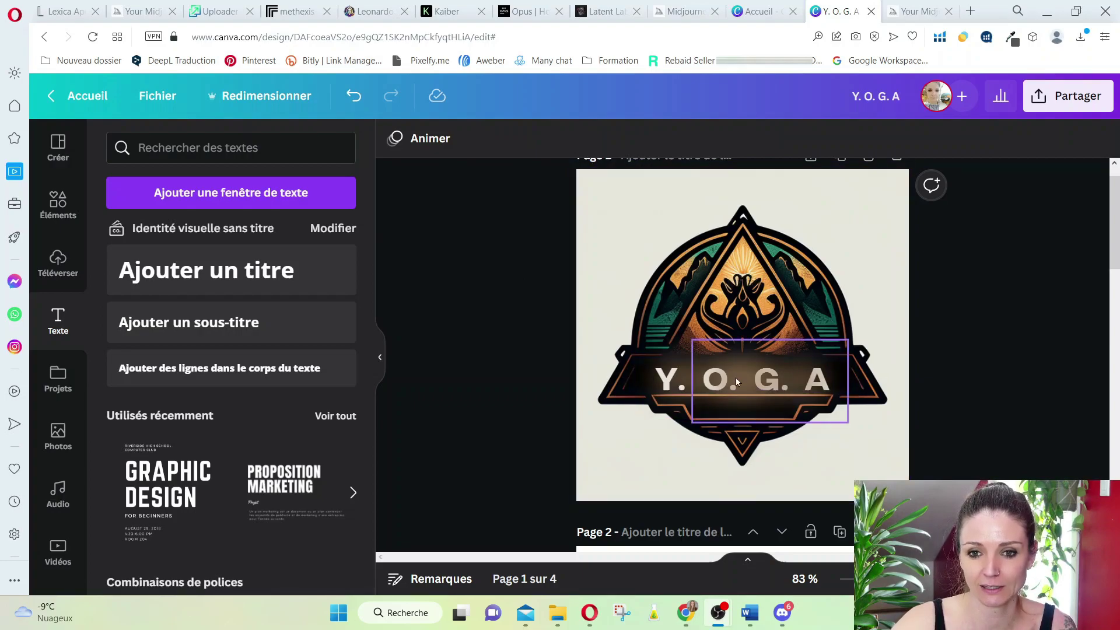
# Step: Shift the brown glow behind the Y. O. G. A text slightly and look through the fonts available for that text
pyautogui.moveTo(746, 369)
pyautogui.mouseDown()
pyautogui.moveTo(788, 210)
pyautogui.moveTo(809, 210)
pyautogui.moveTo(748, 372)
pyautogui.moveTo(735, 379)
pyautogui.mouseUp()
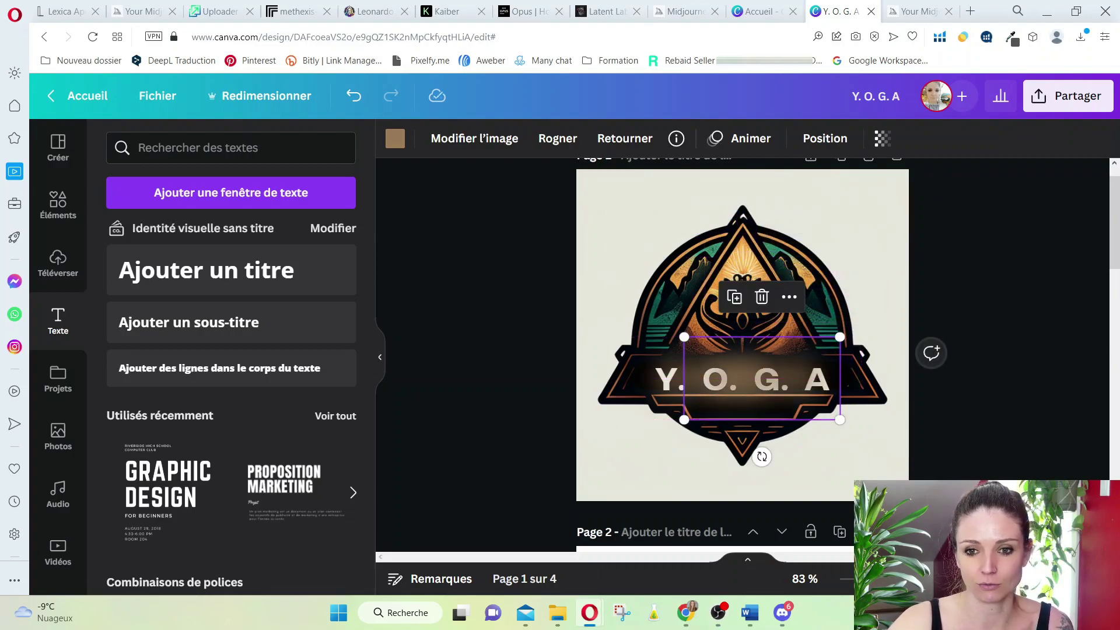
pyautogui.click(666, 378)
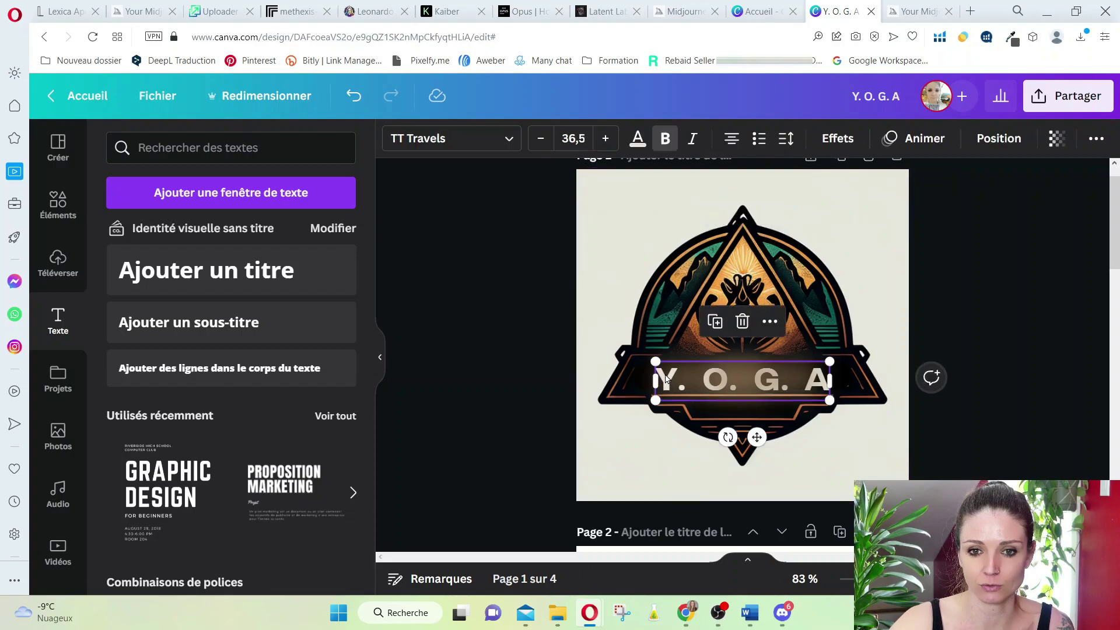
pyautogui.click(462, 141)
pyautogui.scroll(10, 183, 303)
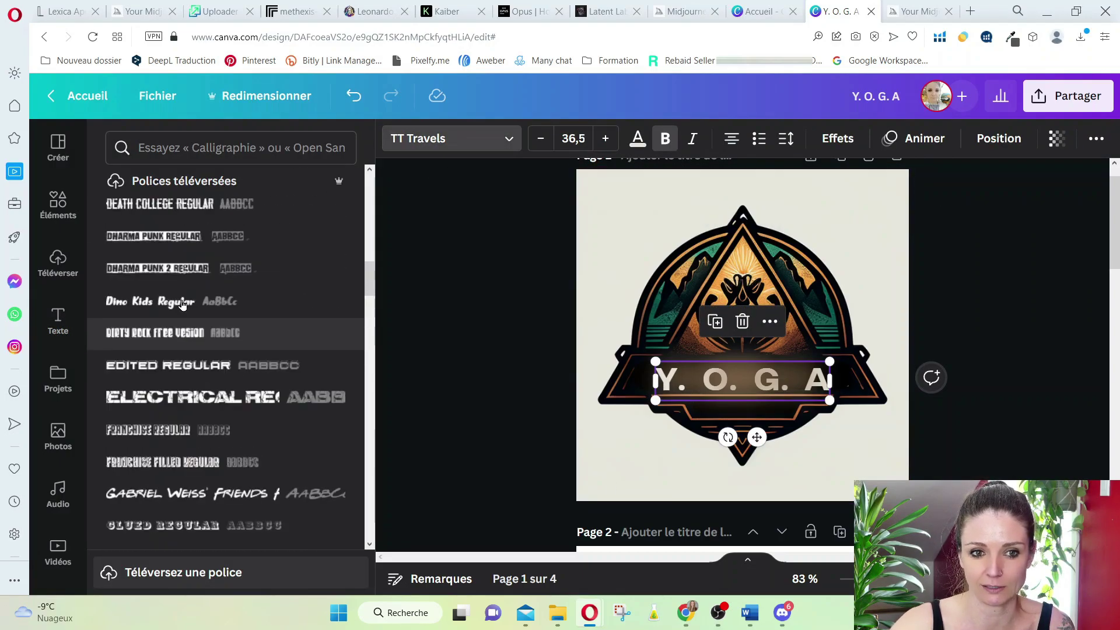
pyautogui.scroll(10, 169, 274)
pyautogui.scroll(-5, 157, 246)
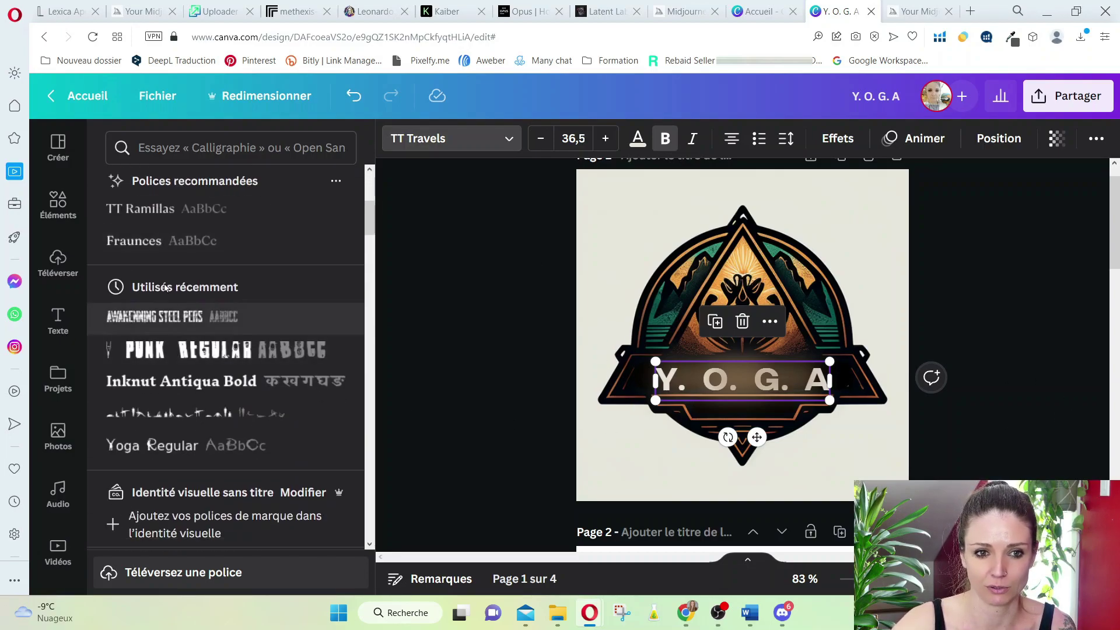
pyautogui.scroll(-10, 166, 287)
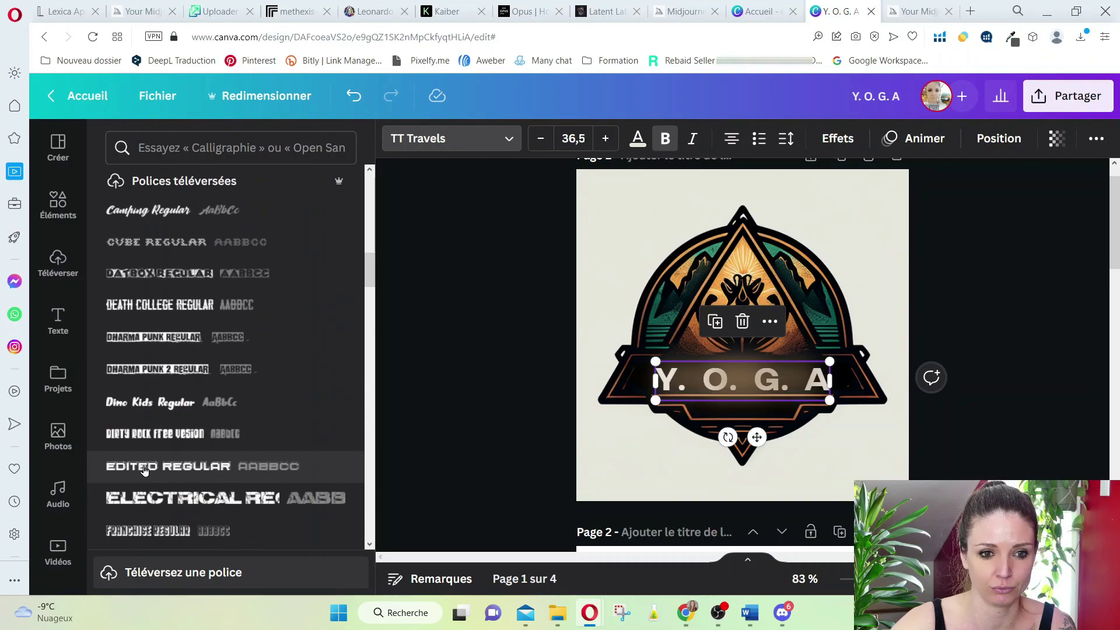
pyautogui.scroll(-7, 169, 478)
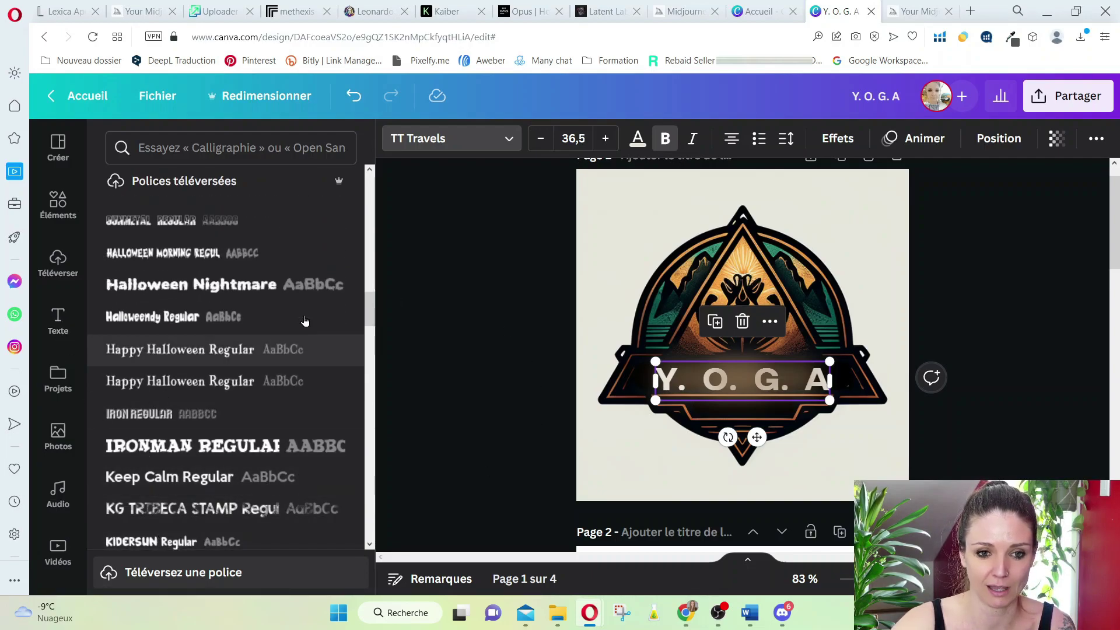
pyautogui.press('Escape')
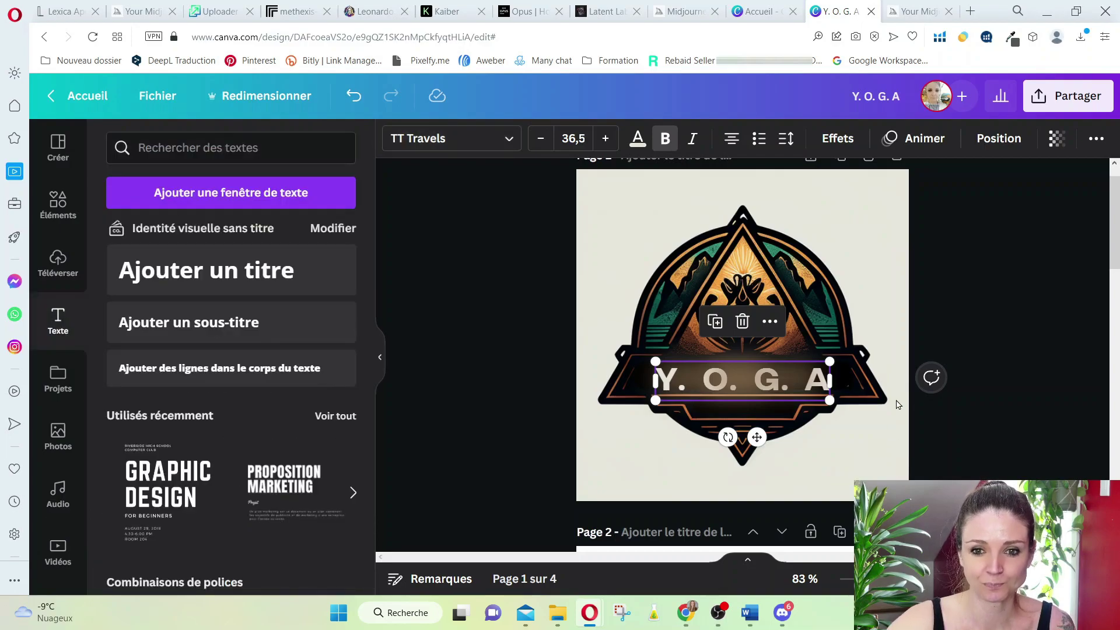
pyautogui.click(871, 458)
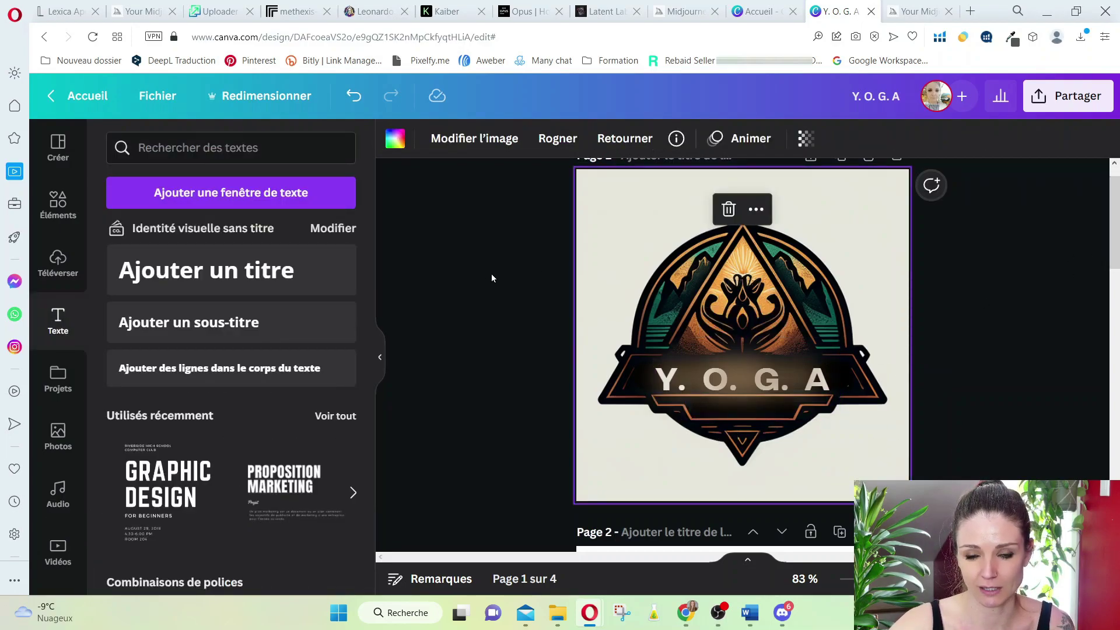
# Step: On page 2, view the dog image's editing options and select the curved PITOUPAWS text
pyautogui.moveTo(1109, 265); pyautogui.dragTo(1103, 334)
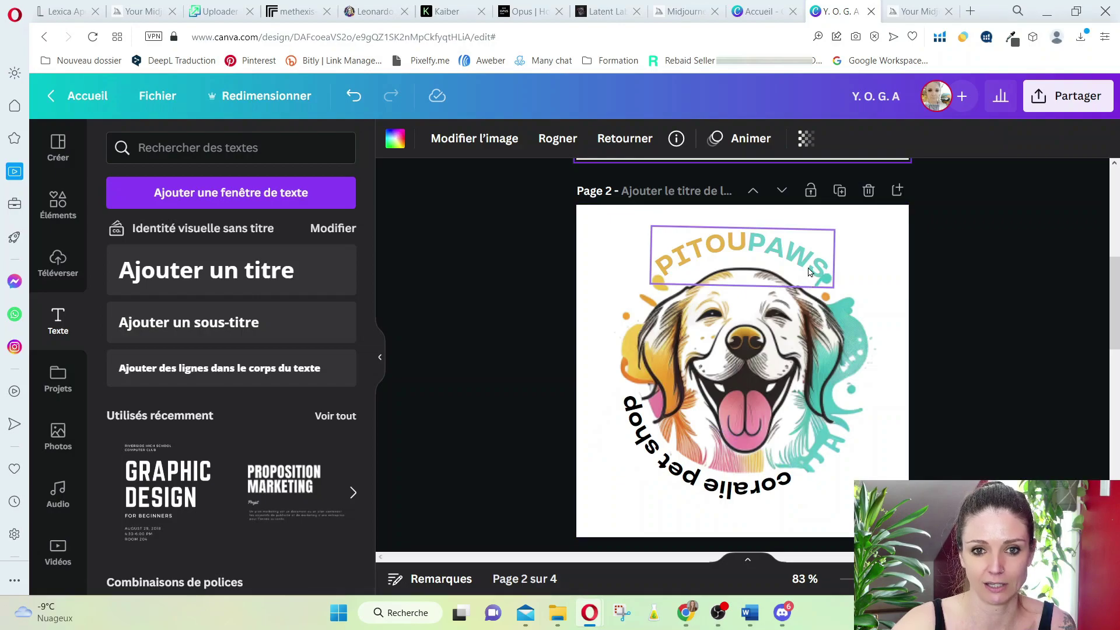
pyautogui.click(701, 310)
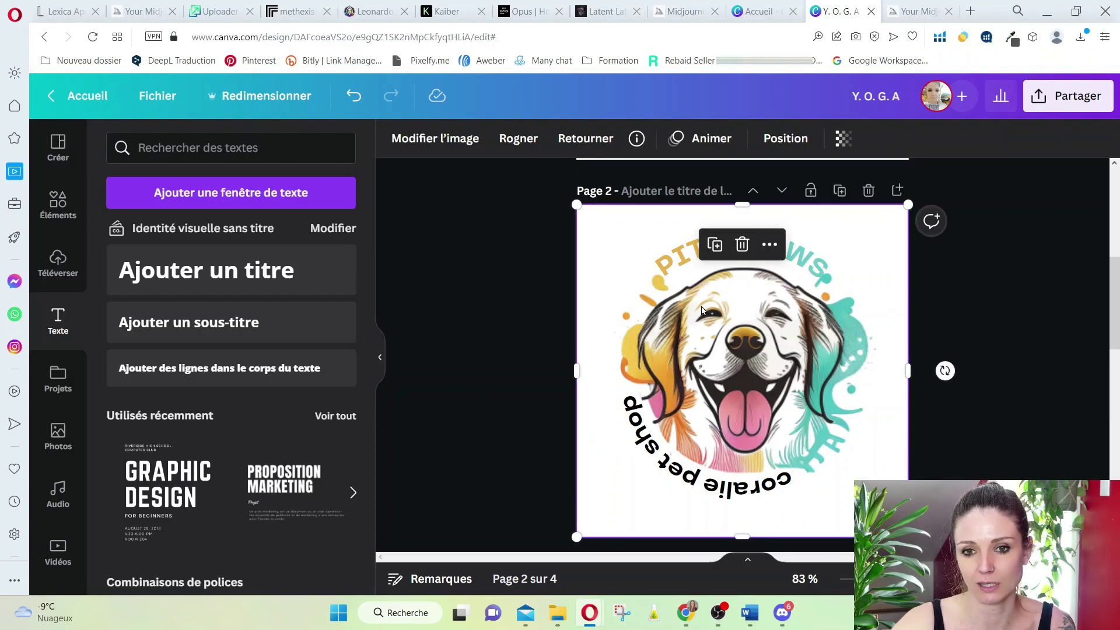
pyautogui.click(435, 138)
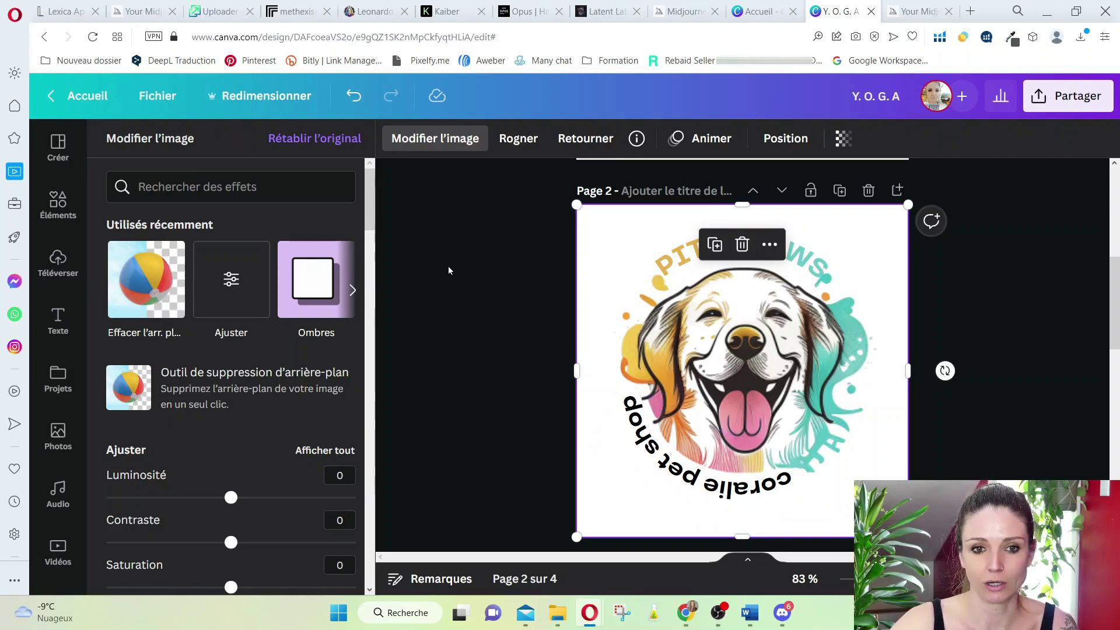
pyautogui.click(815, 260)
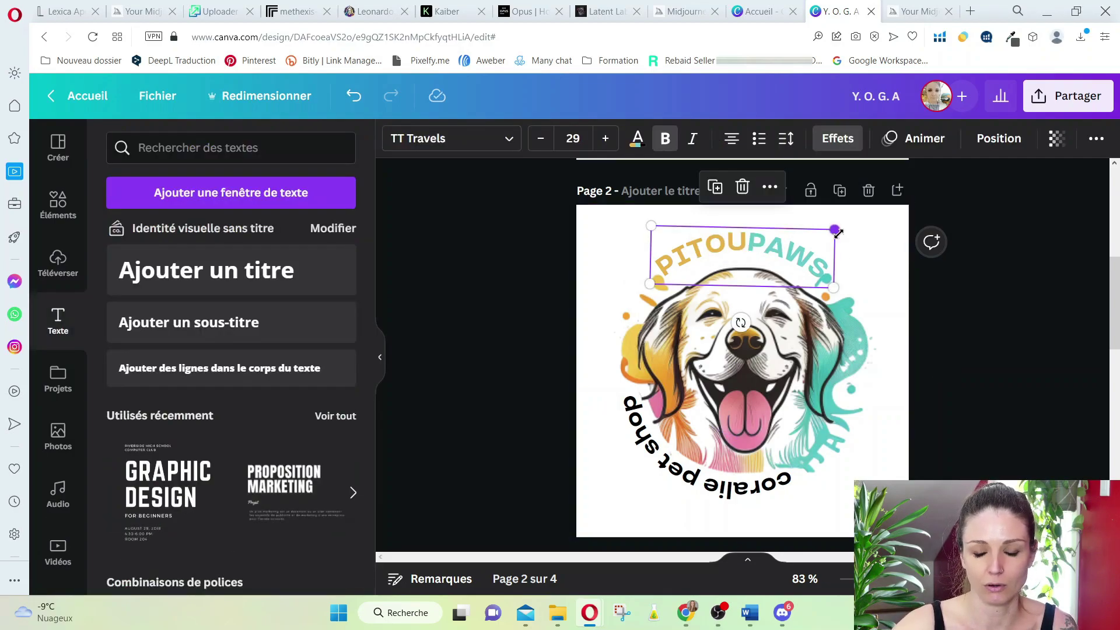
# Step: Set the transparency of the curved pet shop text beneath the dog to 60
pyautogui.click(664, 459)
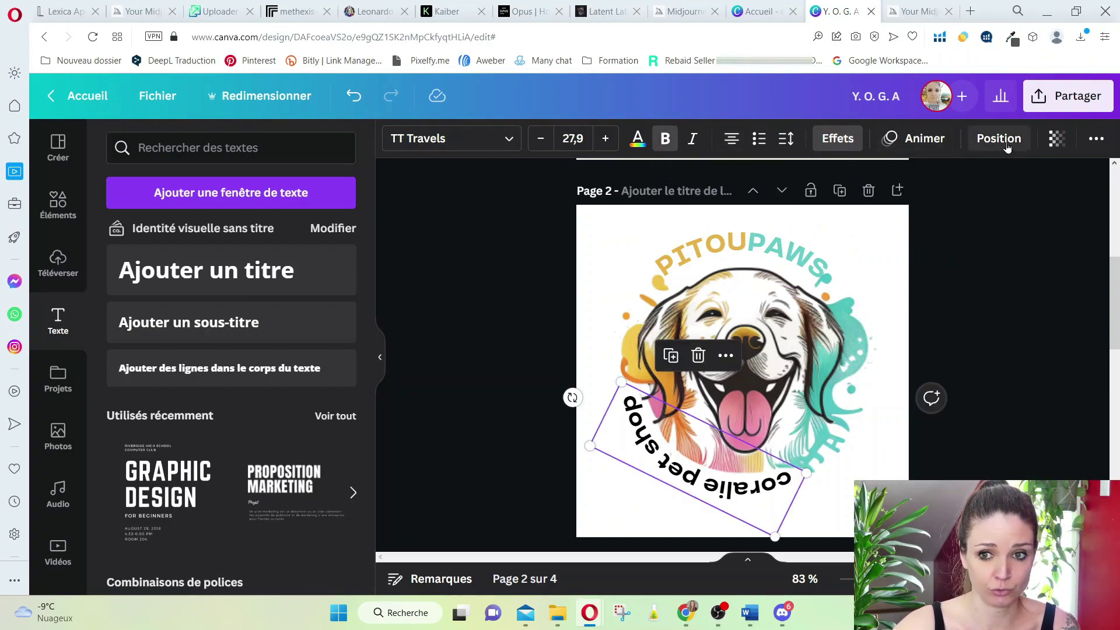
pyautogui.click(1057, 139)
pyautogui.moveTo(1047, 206); pyautogui.dragTo(991, 213)
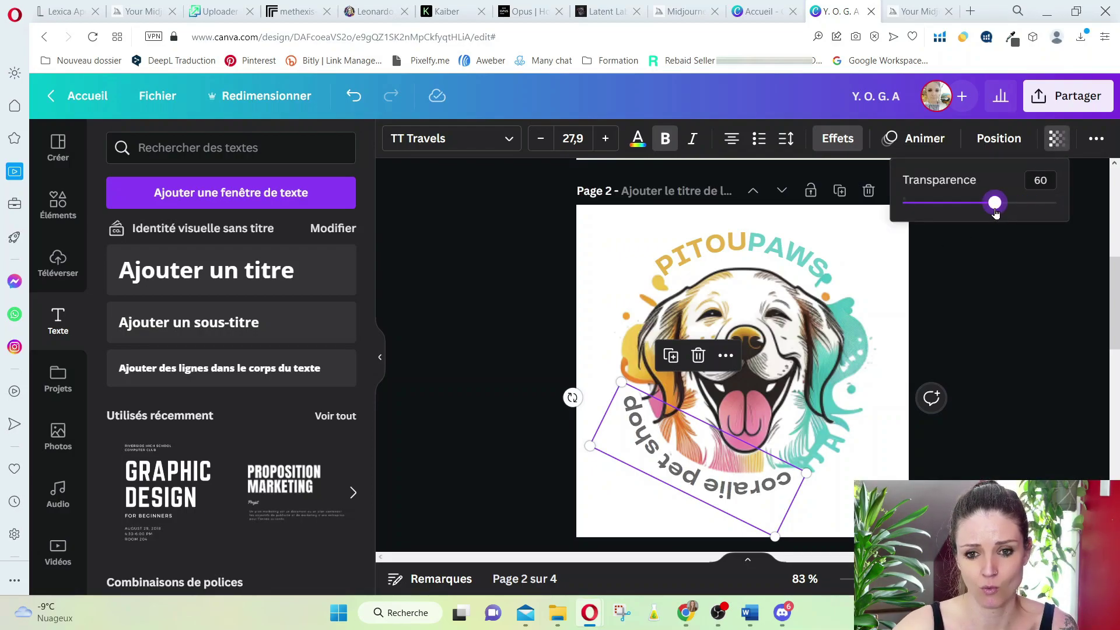
# Step: Examine the style and shape effects available for the curved pet shop text, and clear the selection
pyautogui.click(823, 143)
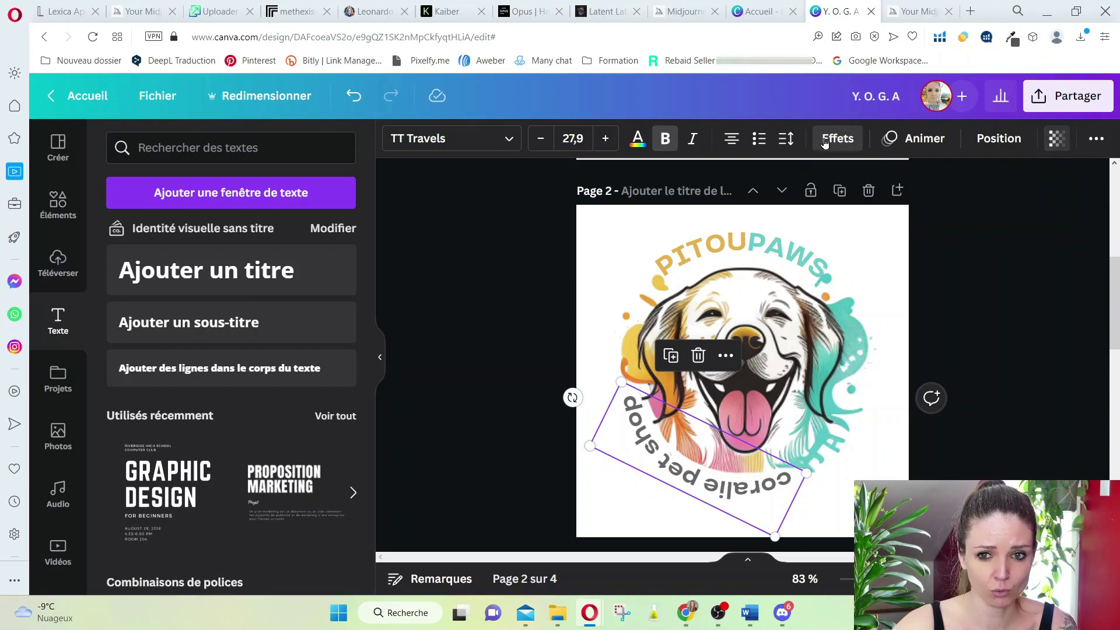
pyautogui.scroll(-3, 234, 467)
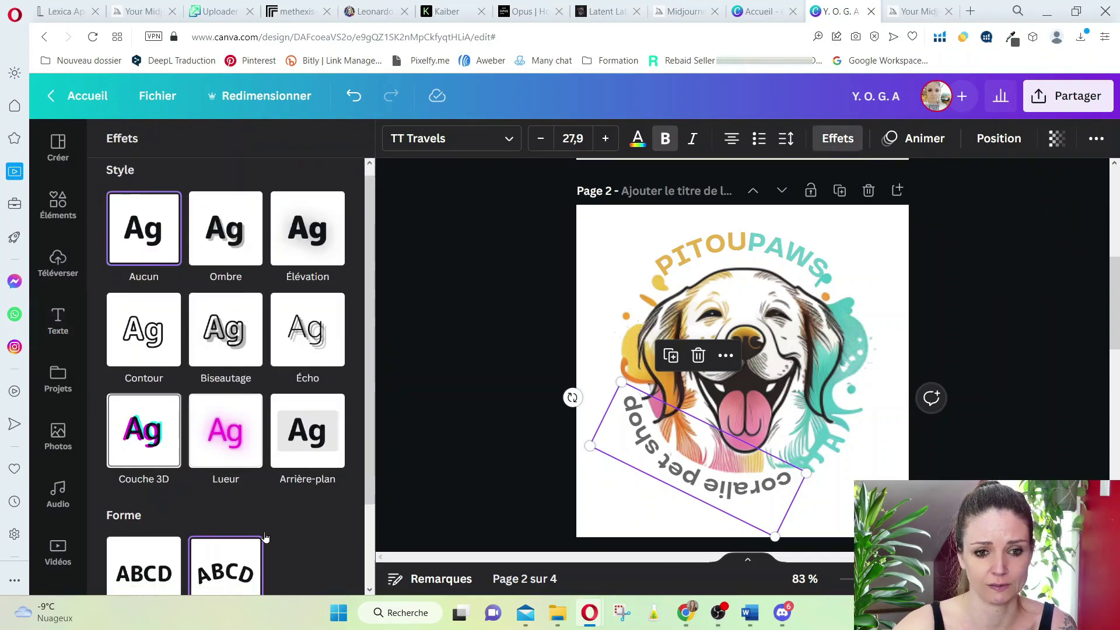
pyautogui.scroll(3, 282, 531)
pyautogui.click(840, 223)
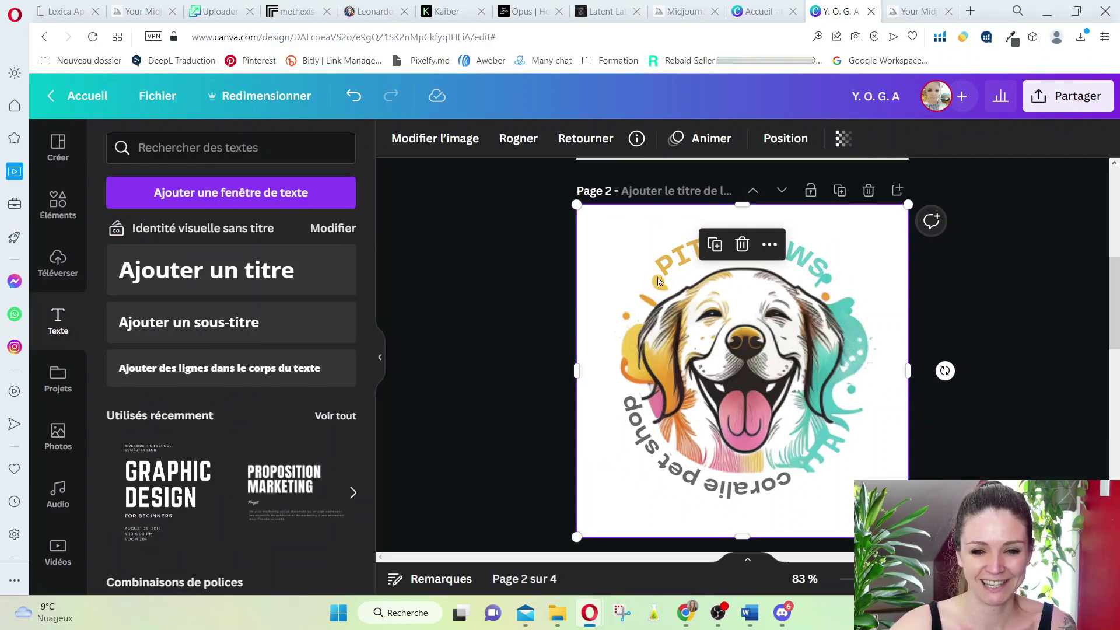
pyautogui.click(1001, 442)
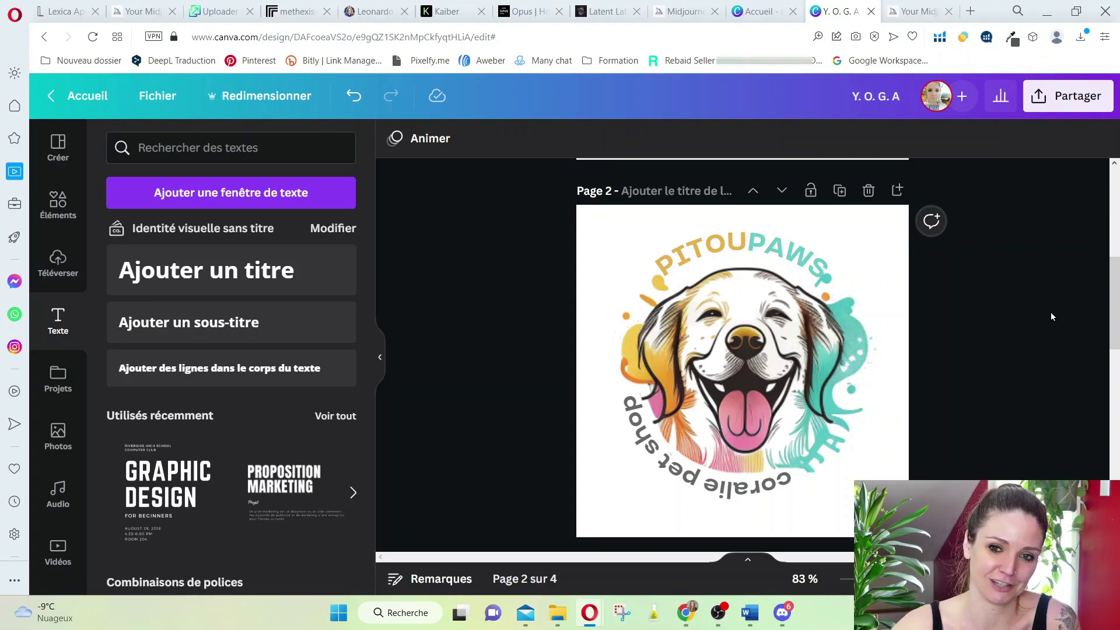
# Step: On page 3, add a rounded rectangle over the VYTEE lettering of the German shepherd logo and fill it black
pyautogui.moveTo(1113, 277); pyautogui.dragTo(1114, 372)
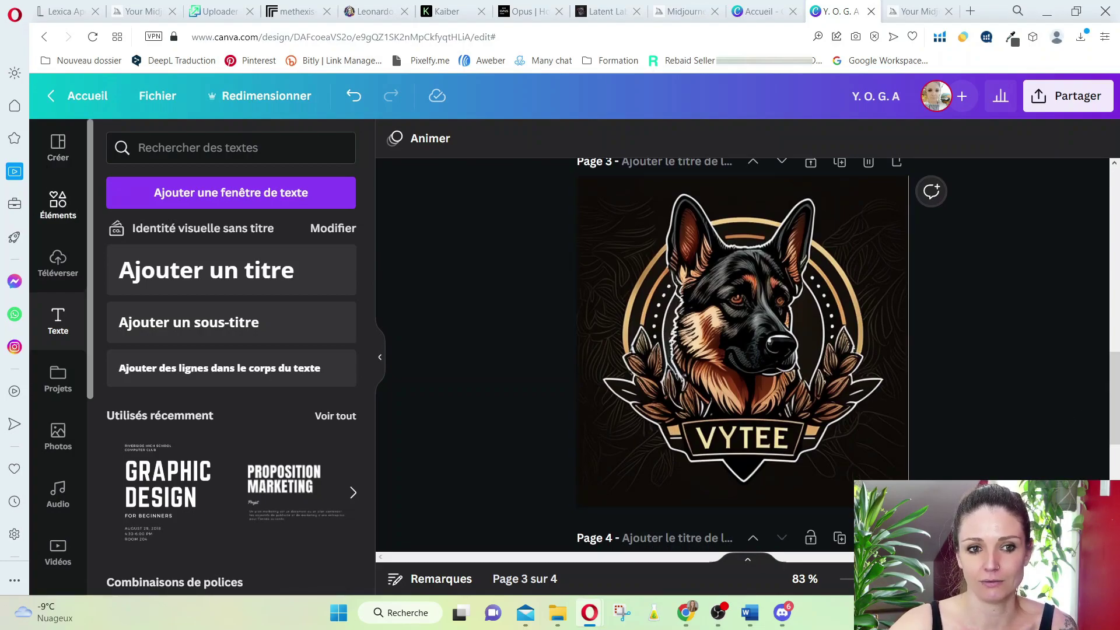
pyautogui.click(58, 204)
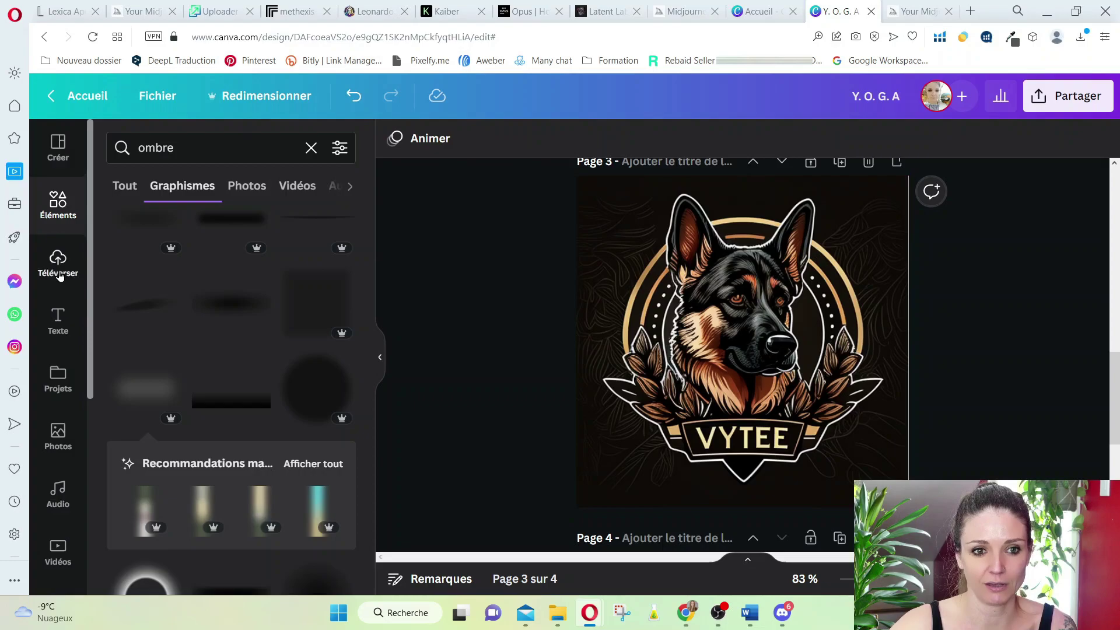
pyautogui.click(66, 207)
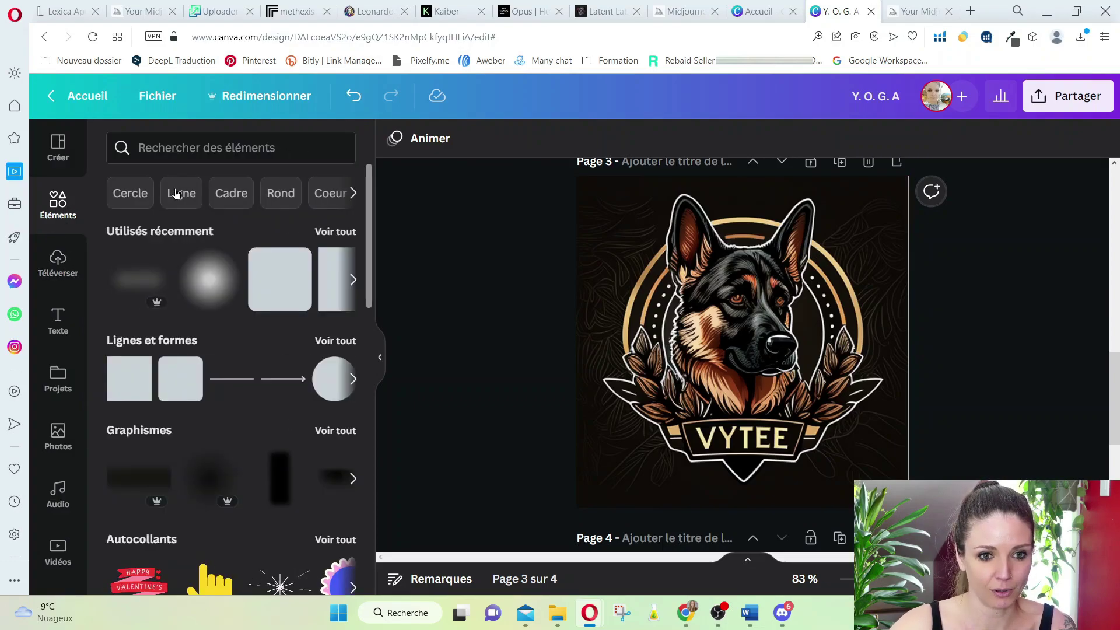
pyautogui.click(182, 378)
pyautogui.moveTo(746, 291); pyautogui.dragTo(751, 447)
pyautogui.click(751, 447)
pyautogui.click(481, 139)
pyautogui.click(204, 234)
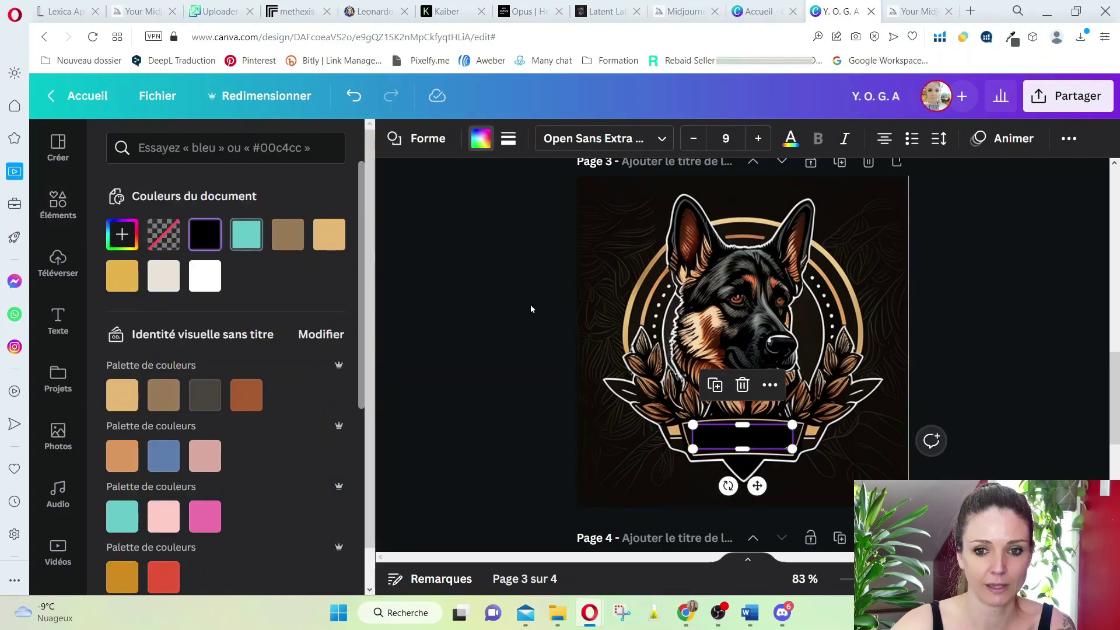
# Step: Check how the black rounded rectangle covers the lettering banner of the German shepherd logo on page 3
pyautogui.click(743, 438)
pyautogui.click(754, 481)
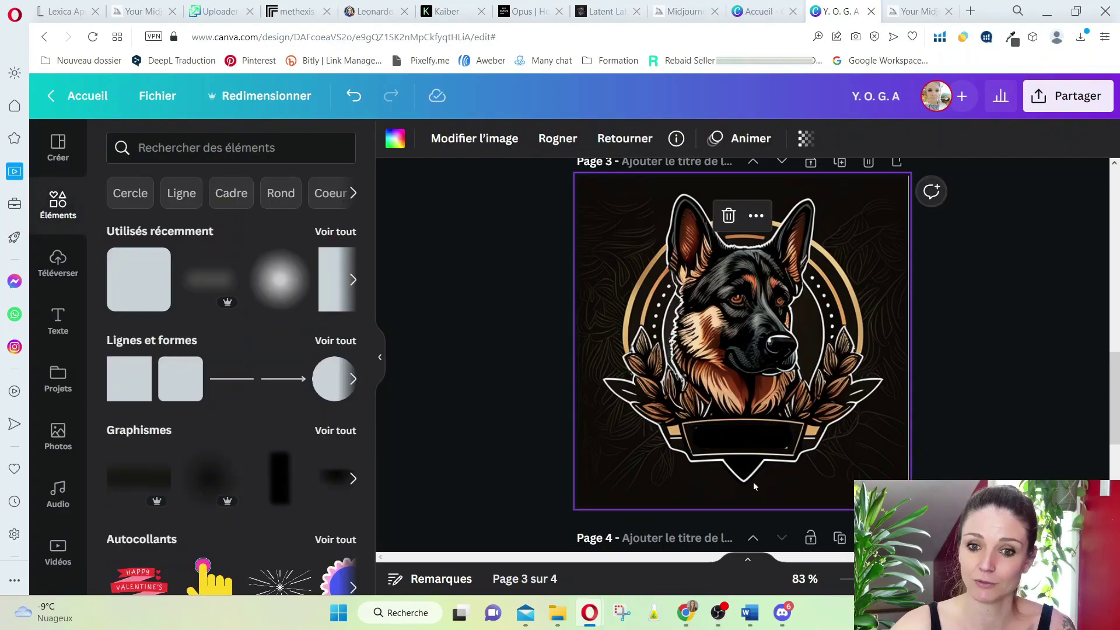
pyautogui.click(769, 445)
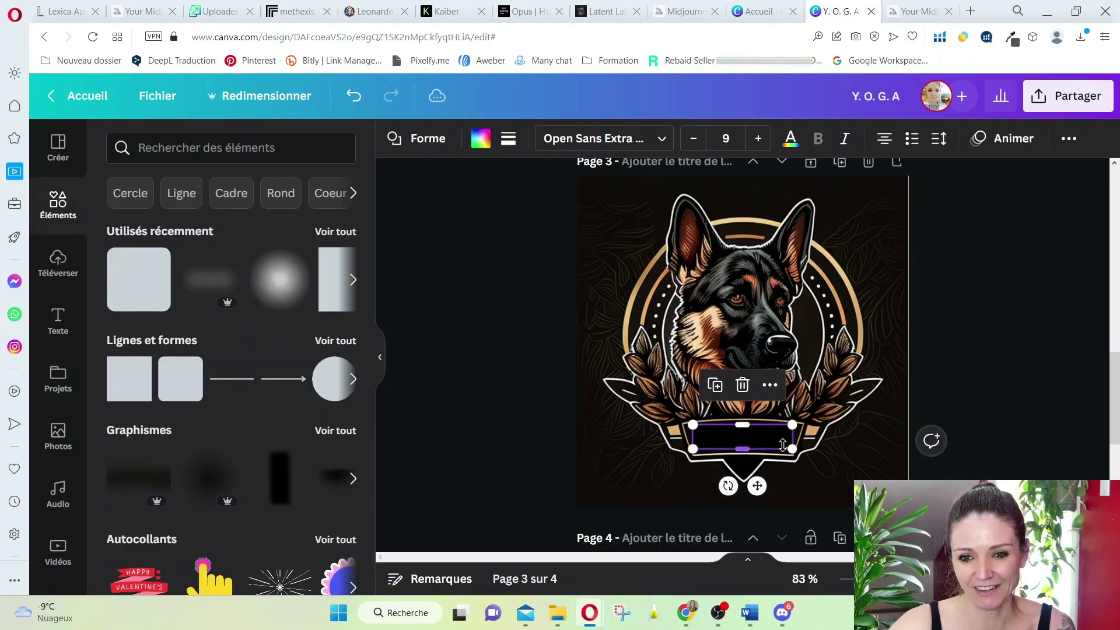
pyautogui.click(986, 446)
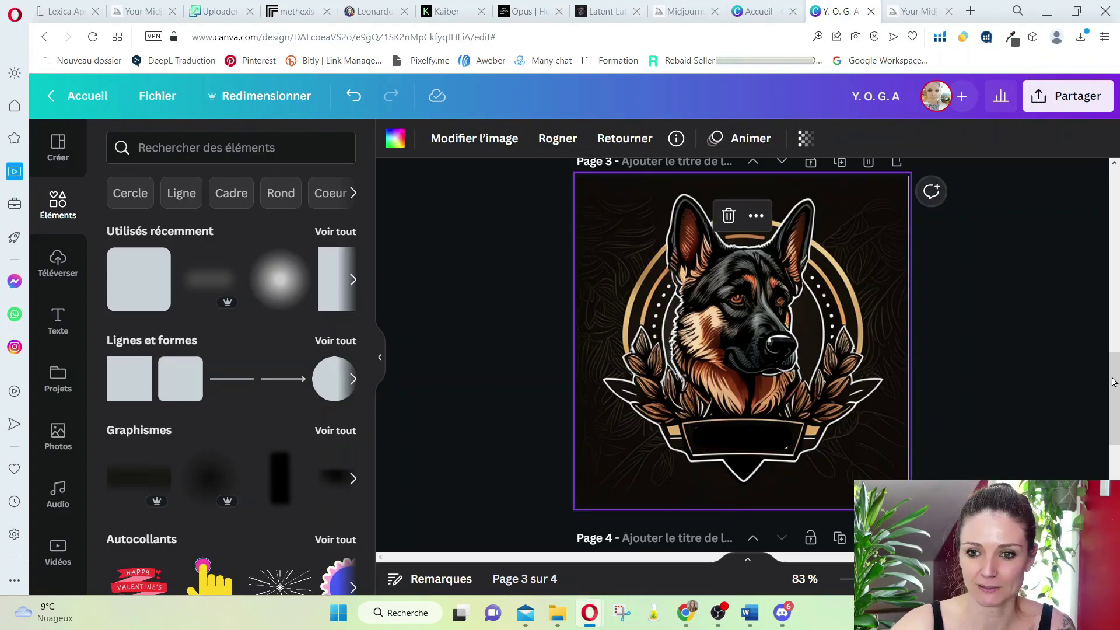
# Step: View the K TATOO logo on page 4 and compare it with the original K logos generated in Discord
pyautogui.scroll(-4, 1117, 439)
pyautogui.scroll(-2, 1117, 439)
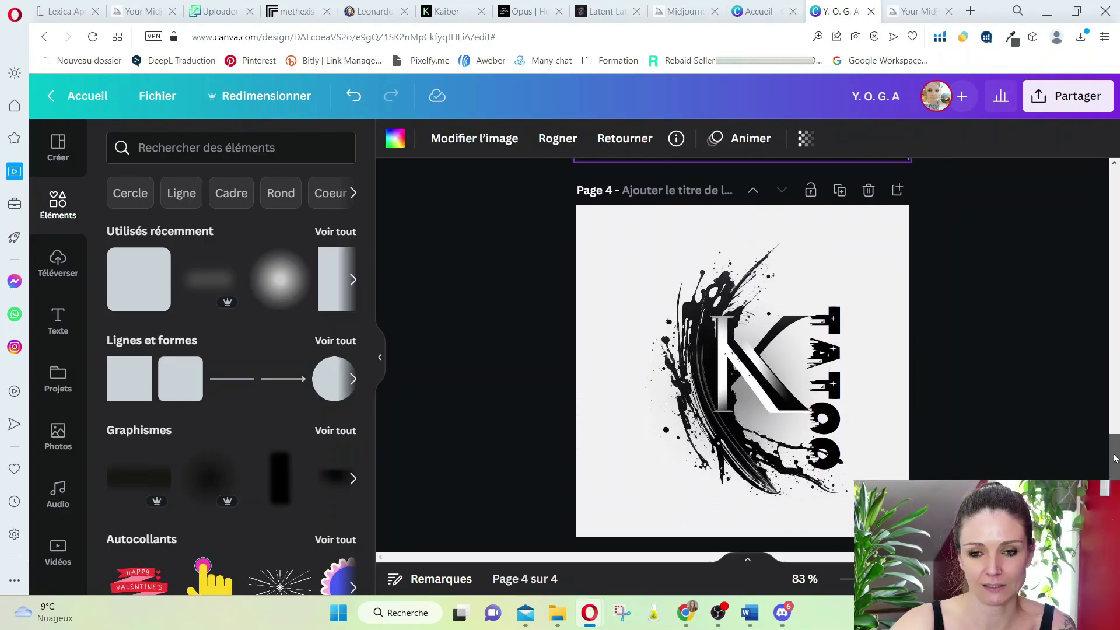
pyautogui.click(783, 613)
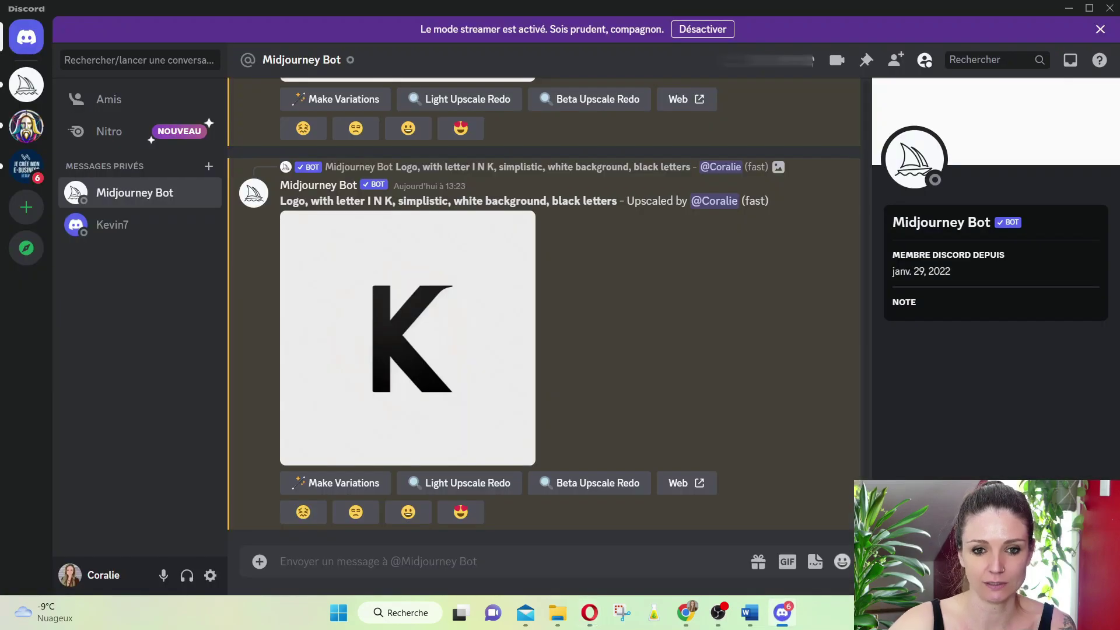
pyautogui.scroll(7, 541, 407)
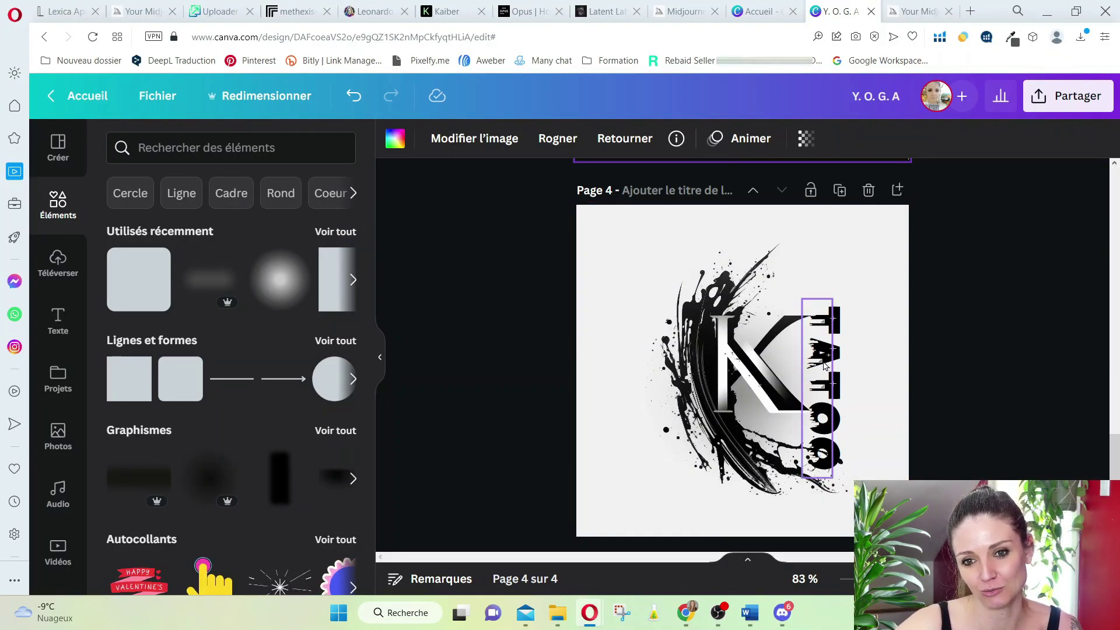
pyautogui.click(985, 409)
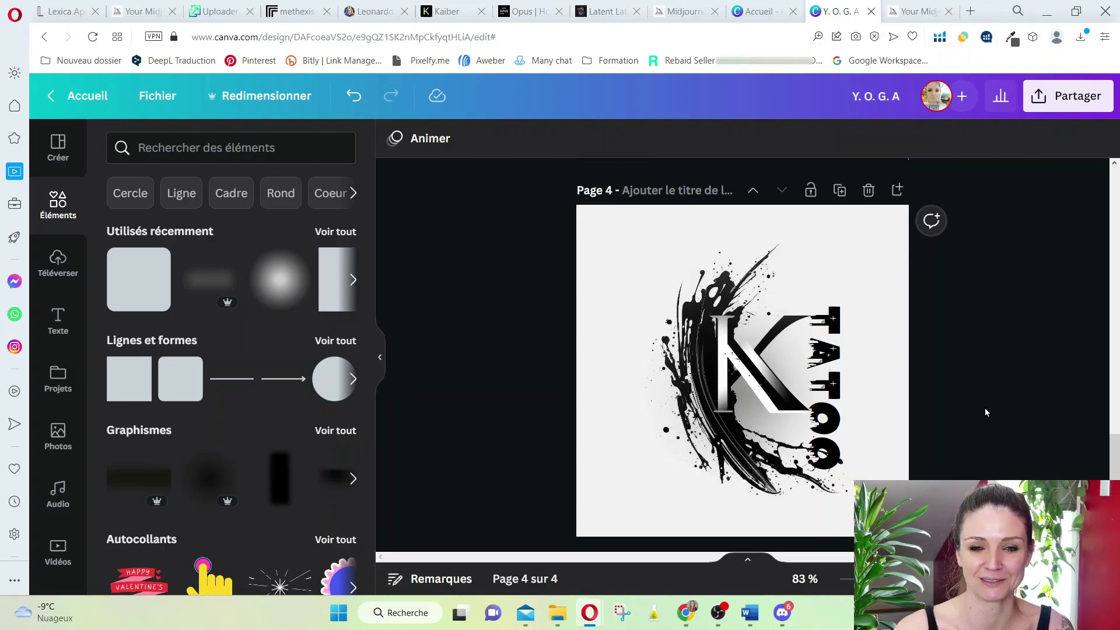
# Step: Review the generated yoga, muay thai, Belgian shepherd and ink-letter logos with their prompts in Discord, and return to the Canva design
pyautogui.click(782, 612)
pyautogui.scroll(7, 681, 159)
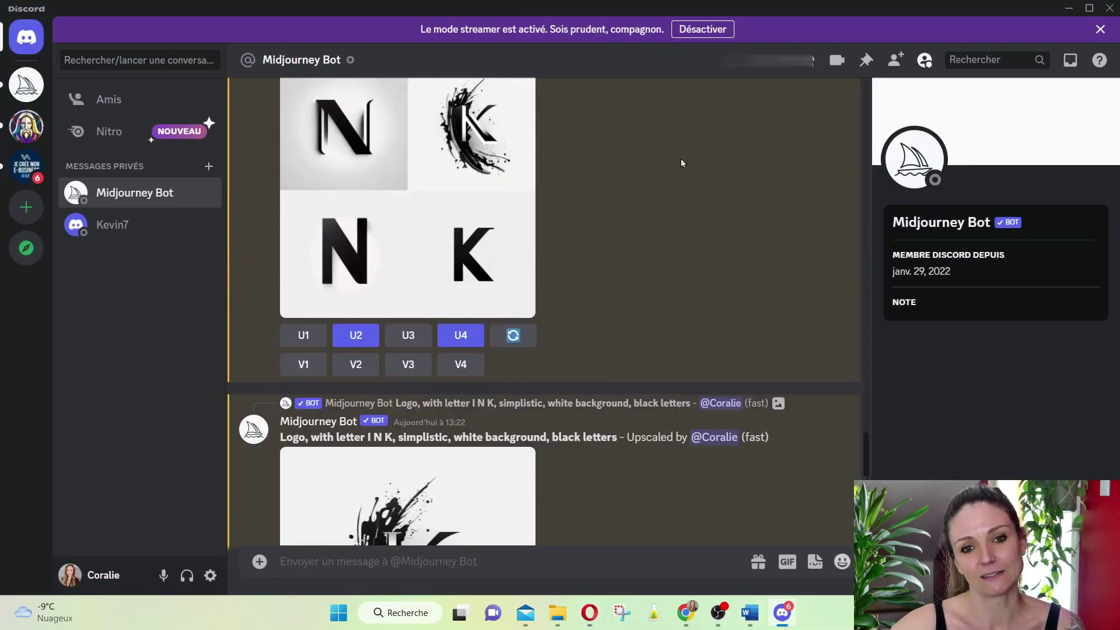
pyautogui.scroll(12, 718, 162)
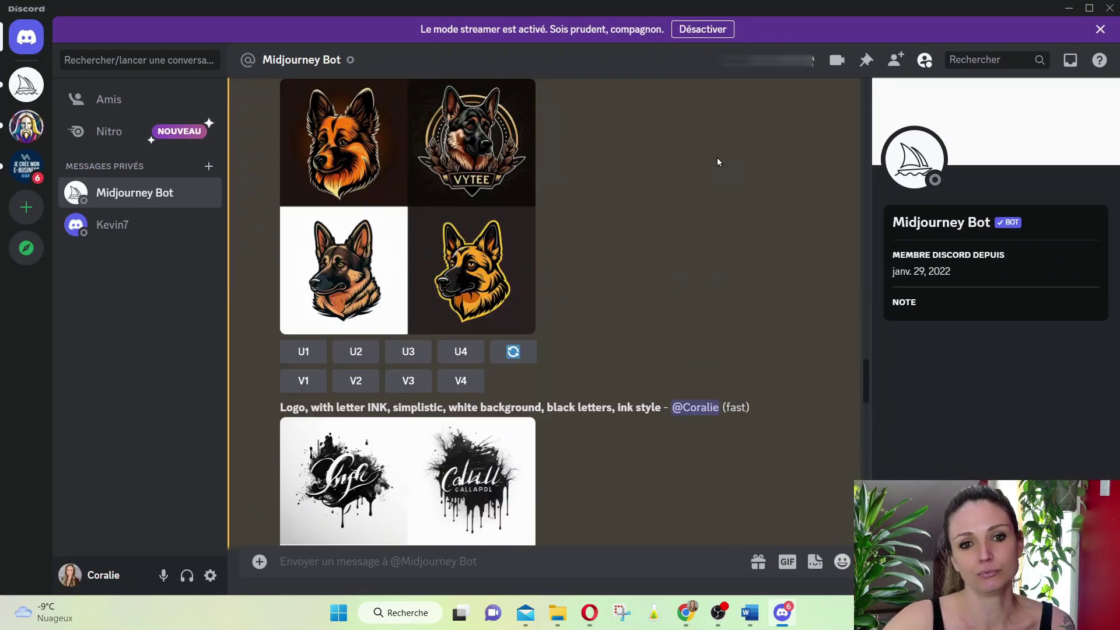
pyautogui.scroll(15, 717, 162)
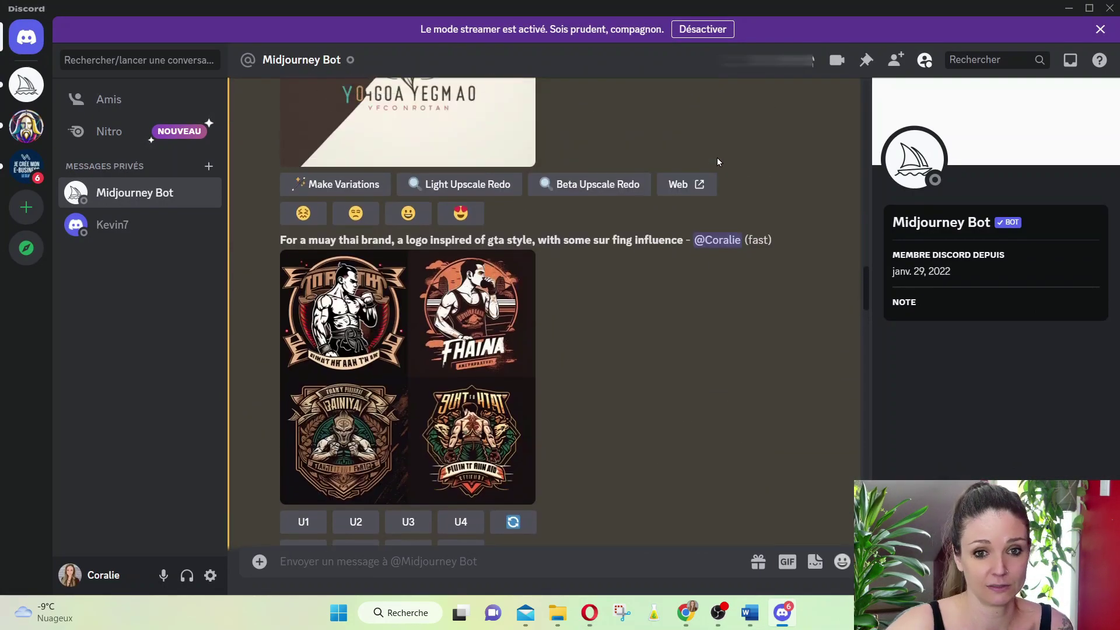
pyautogui.scroll(3, 717, 162)
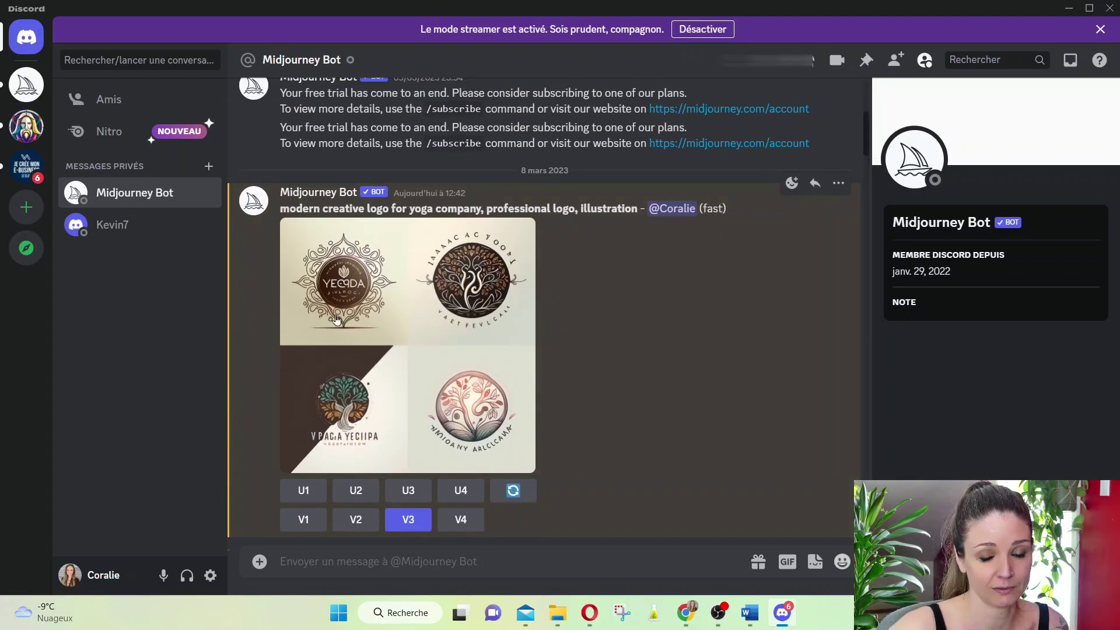
pyautogui.scroll(-10, 737, 316)
pyautogui.scroll(-15, 775, 384)
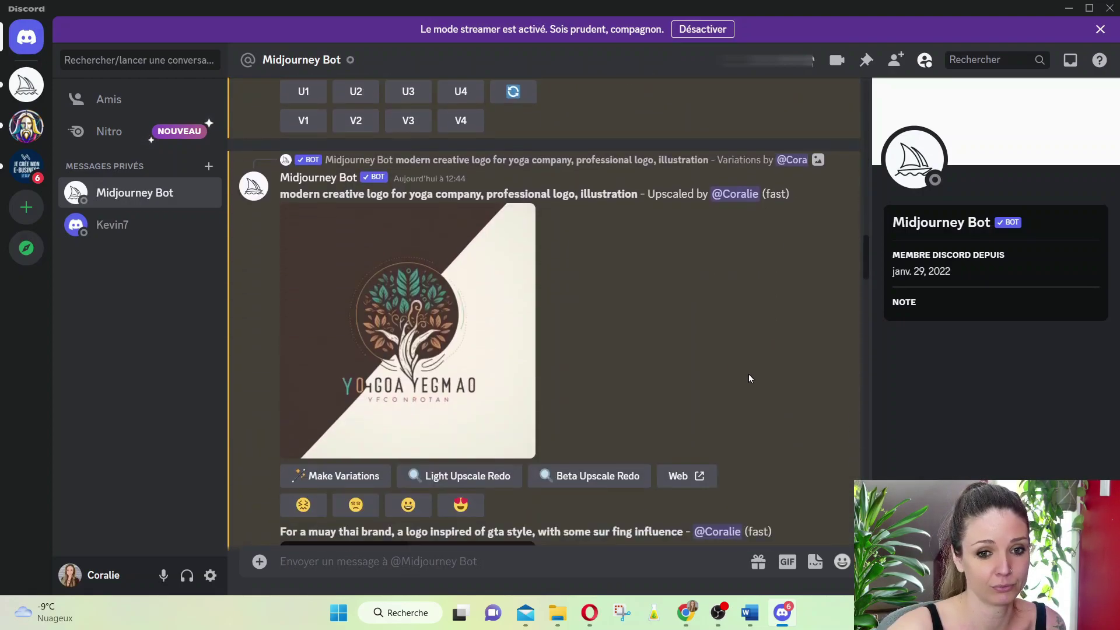
pyautogui.scroll(-5, 716, 292)
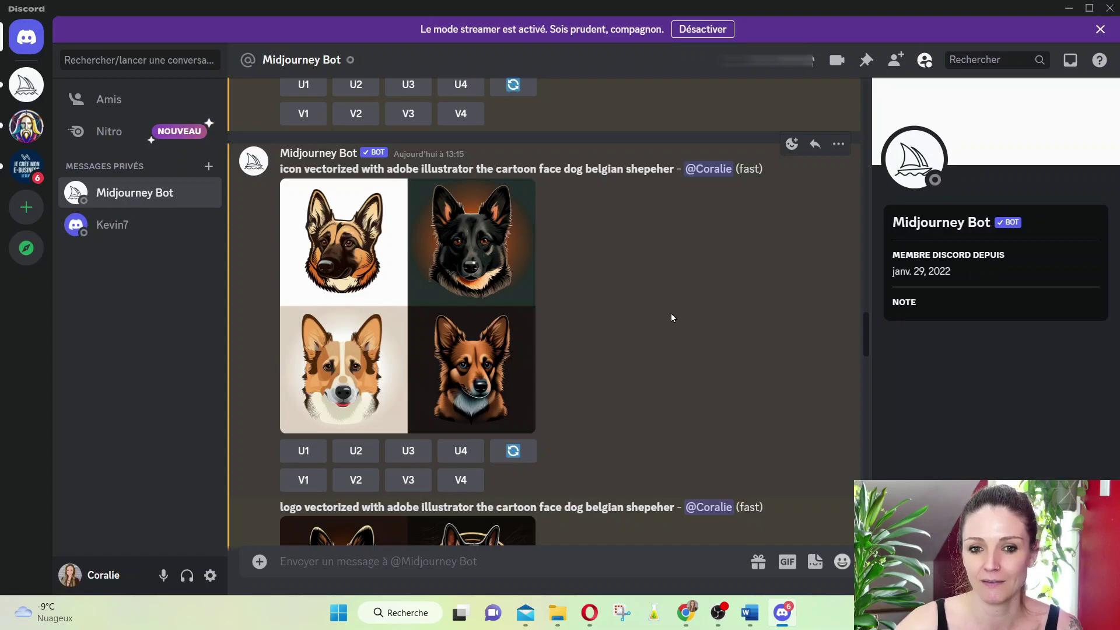
pyautogui.scroll(-3, 700, 314)
pyautogui.scroll(-3, 807, 442)
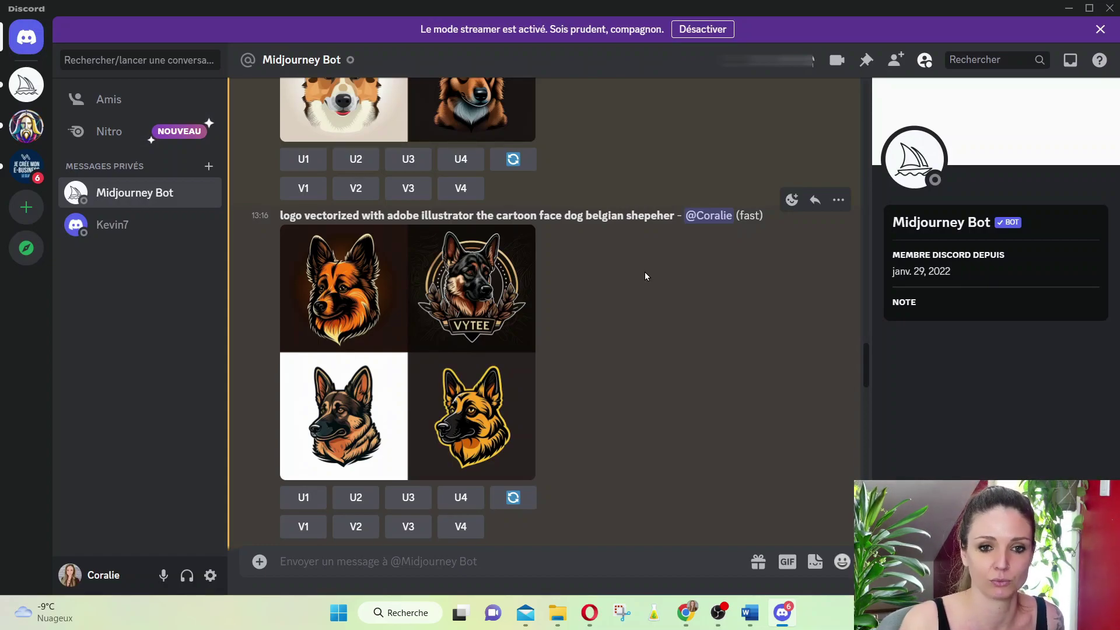
pyautogui.scroll(-15, 633, 373)
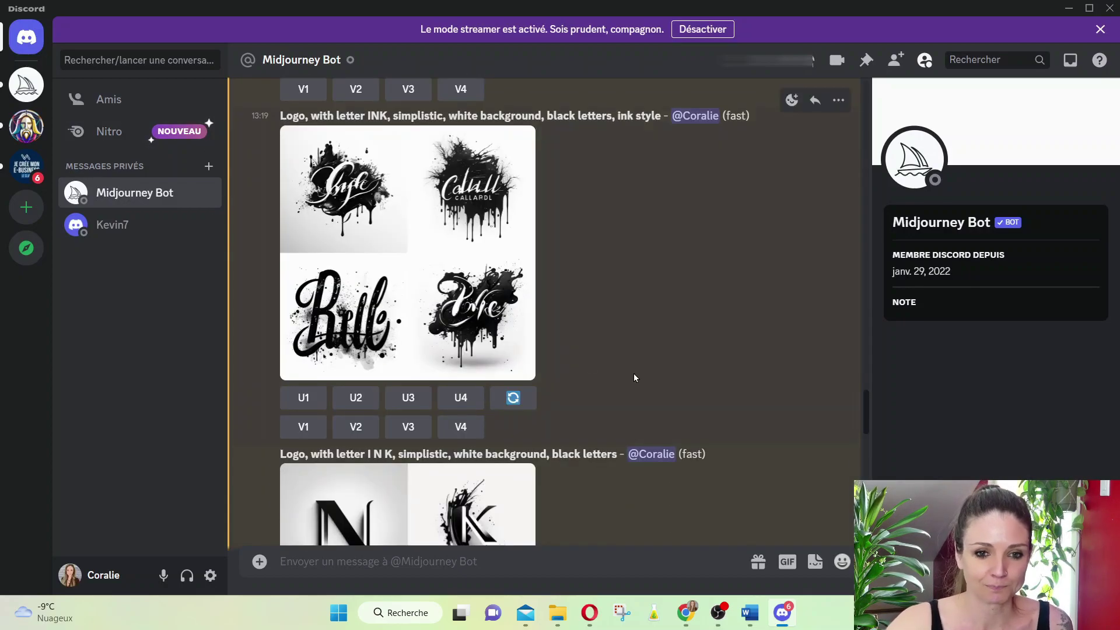
pyautogui.scroll(-5, 682, 386)
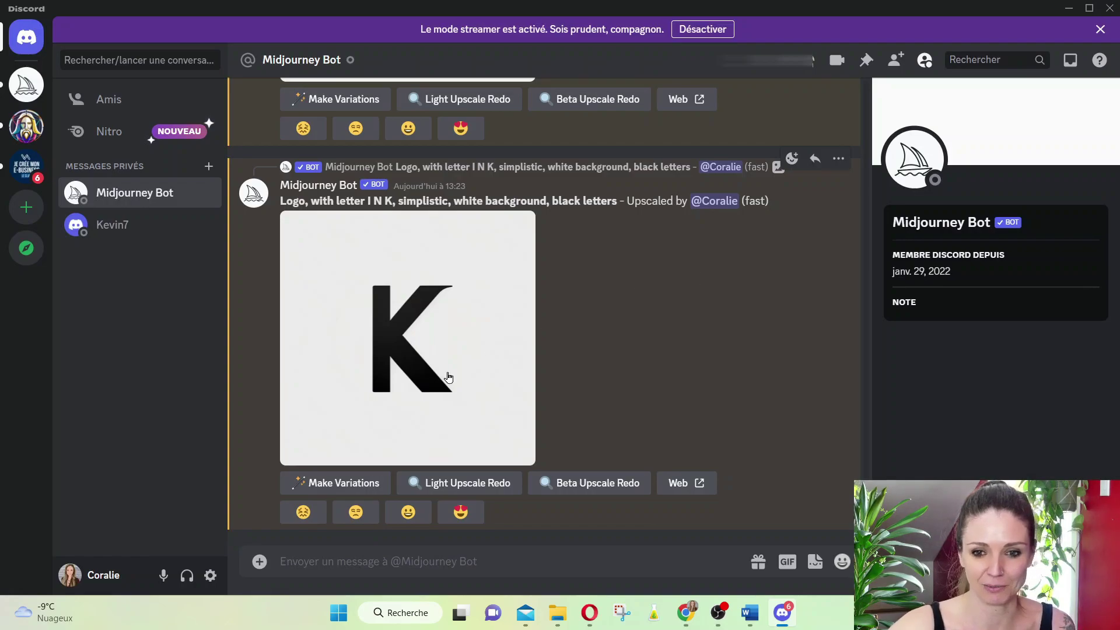
pyautogui.moveTo(589, 612)
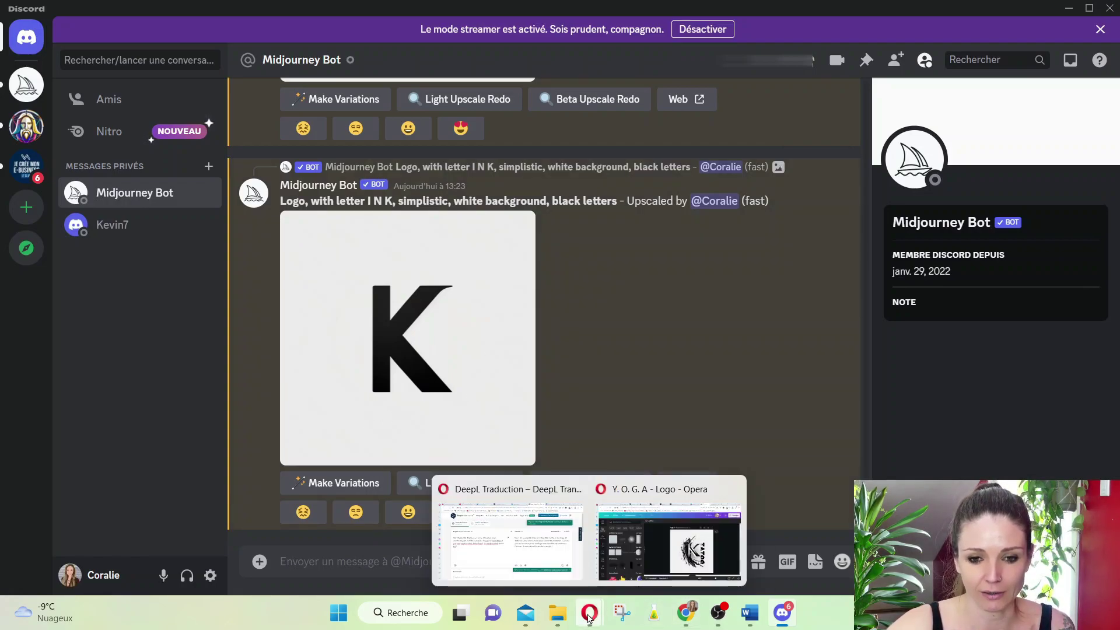
pyautogui.click(680, 552)
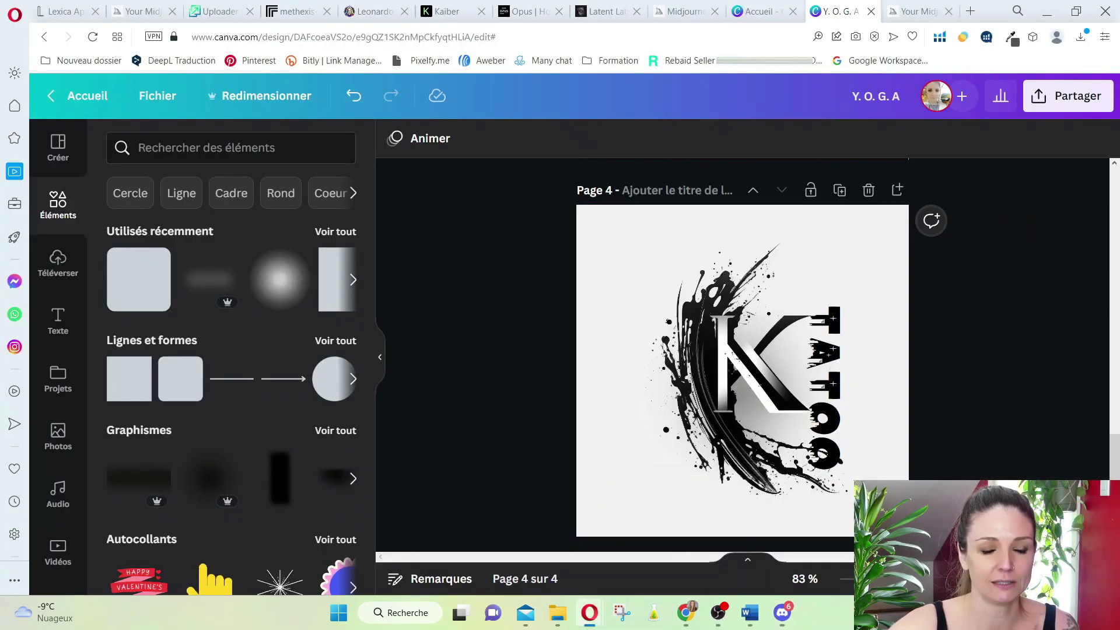
# Step: Browse the past creations in the Midjourney website's home gallery and view the cyberpunk portrait grid enlarged
pyautogui.click(140, 11)
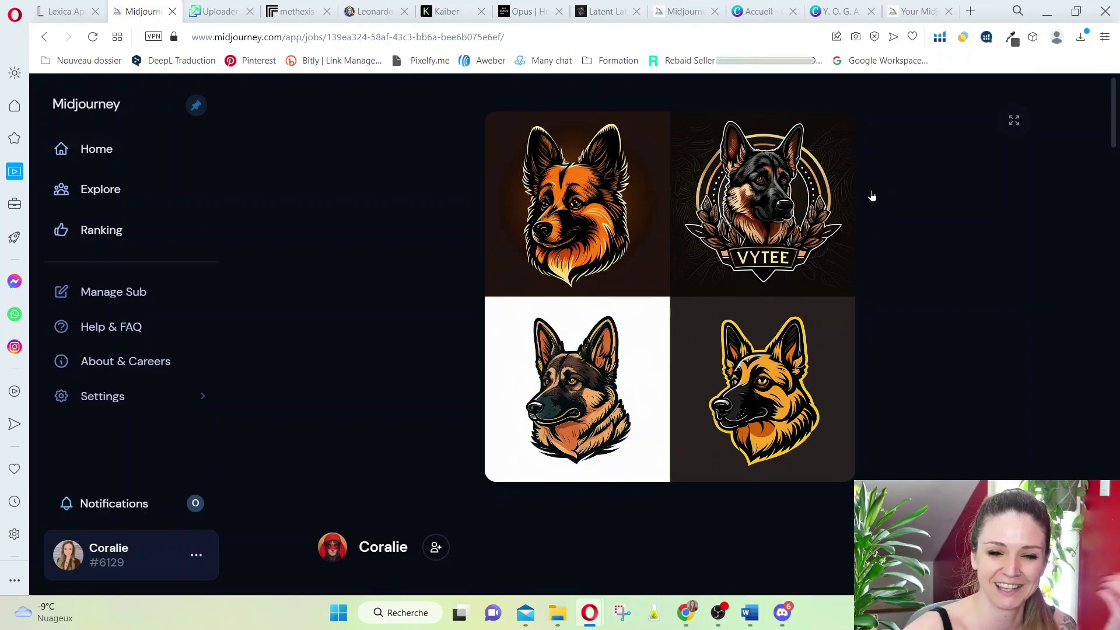
pyautogui.click(103, 151)
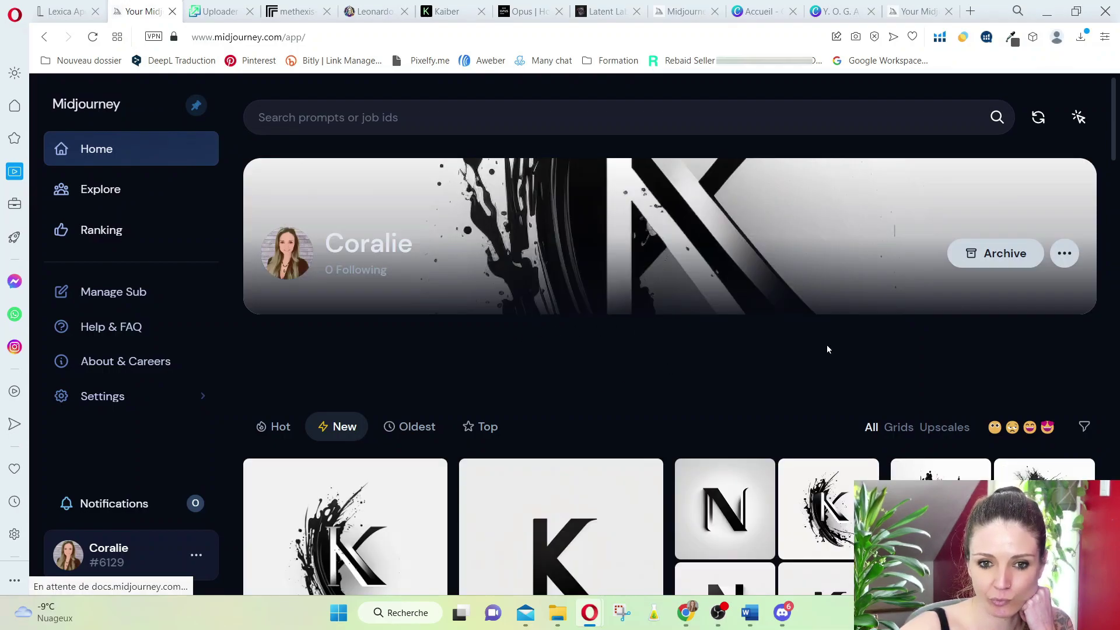
pyautogui.scroll(-8, 828, 348)
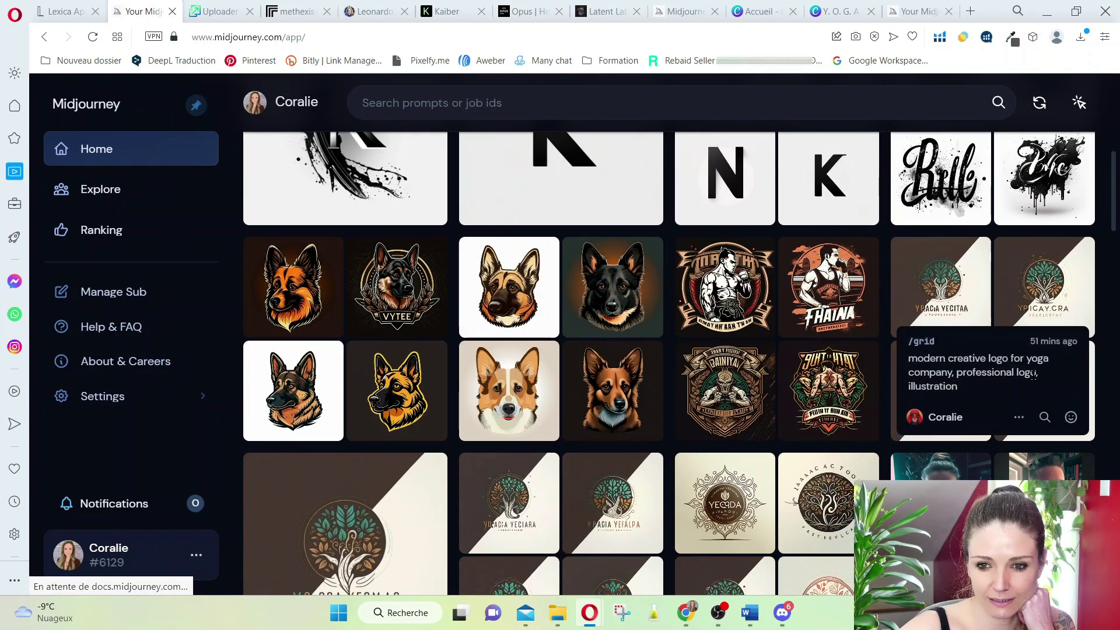
pyautogui.scroll(-10, 928, 436)
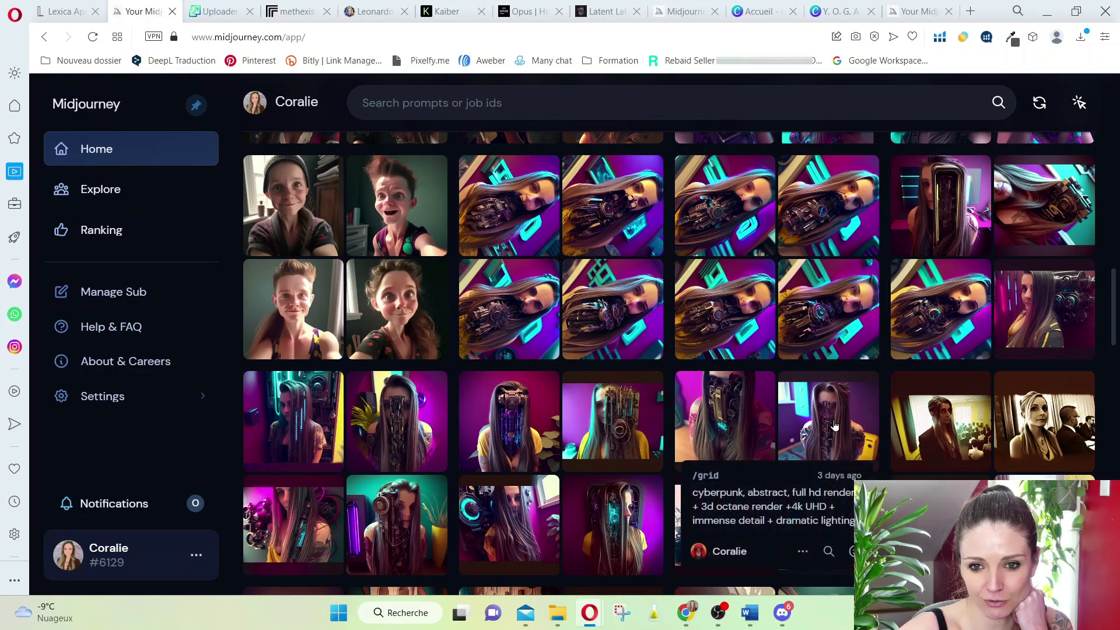
pyautogui.click(696, 461)
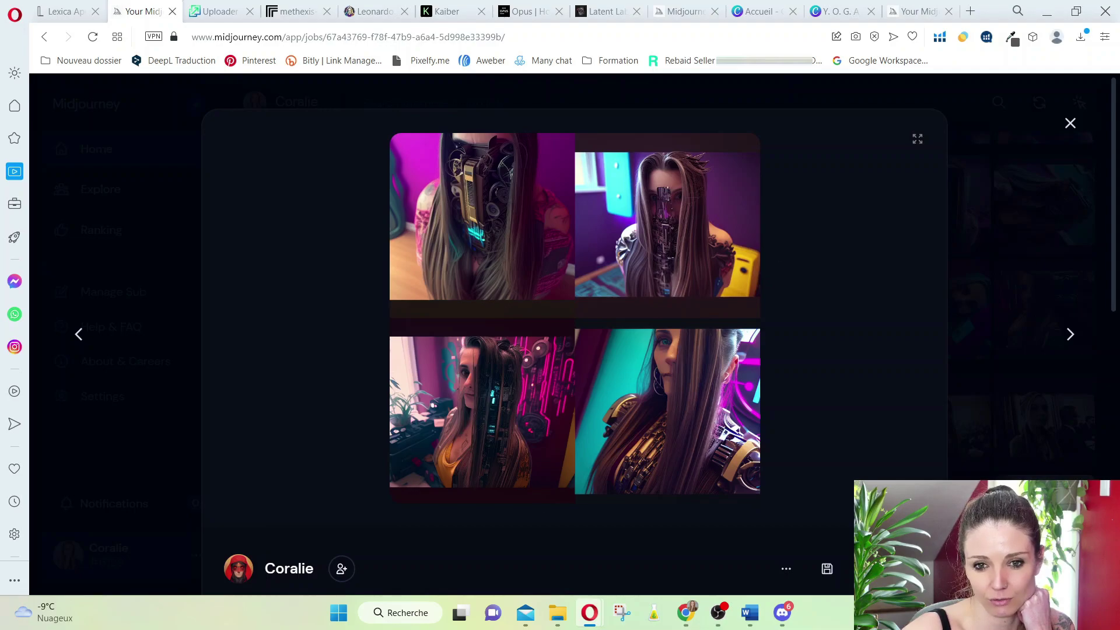
pyautogui.click(1070, 123)
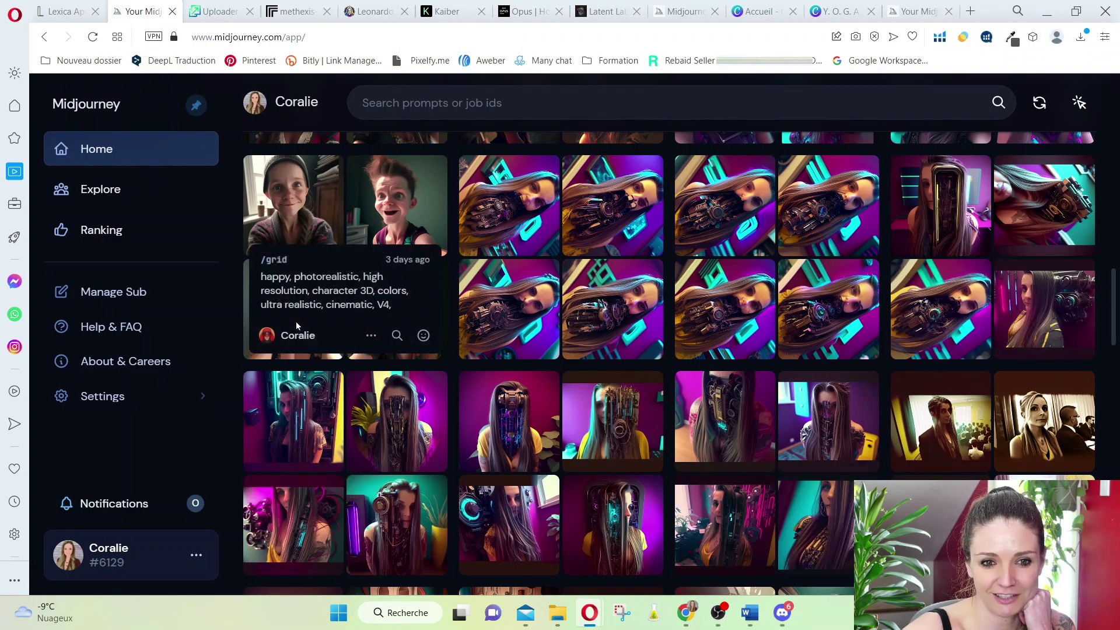
# Step: View the happy photorealistic 3D character grid and the superhero portrait grid enlarged, and examine the other portrait prompts in the gallery
pyautogui.click(323, 279)
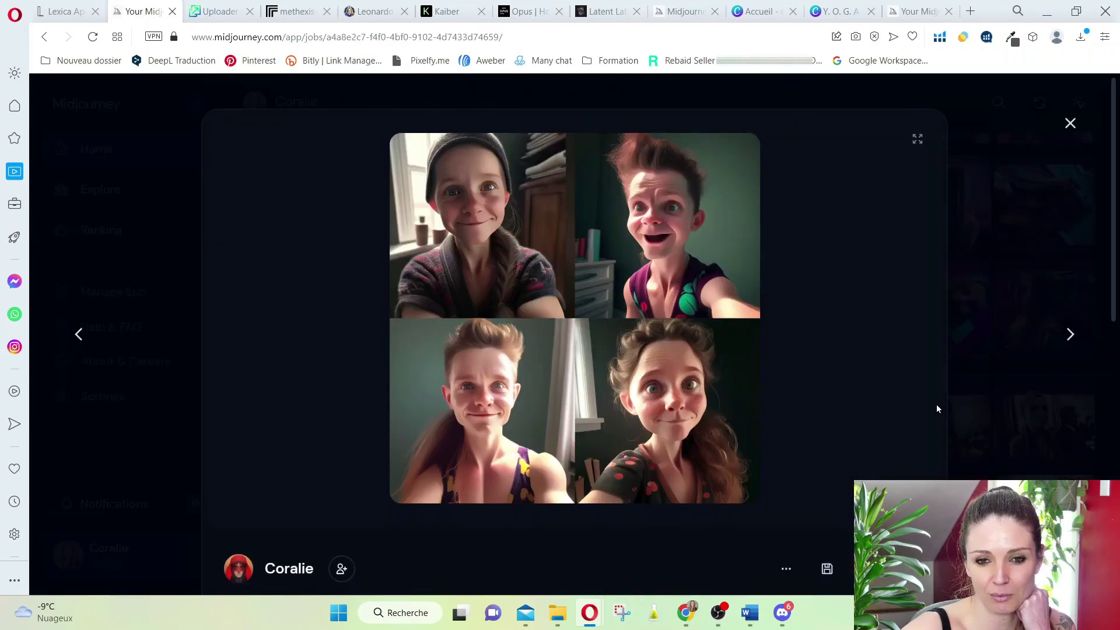
pyautogui.click(1070, 125)
pyautogui.scroll(-1, 841, 430)
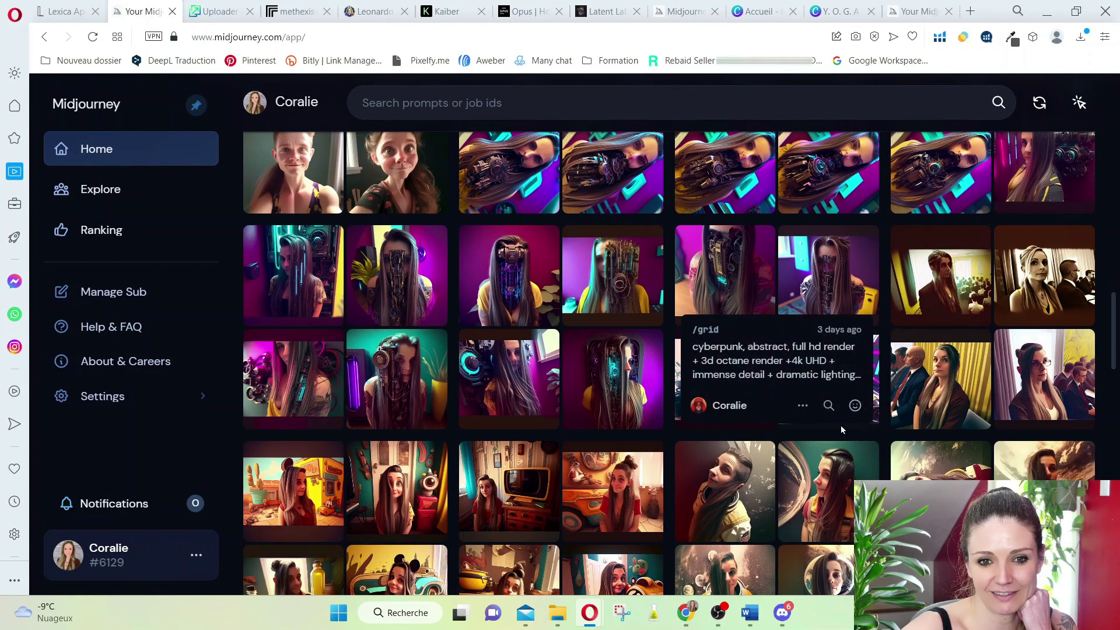
pyautogui.scroll(-2, 841, 430)
pyautogui.scroll(-3, 792, 496)
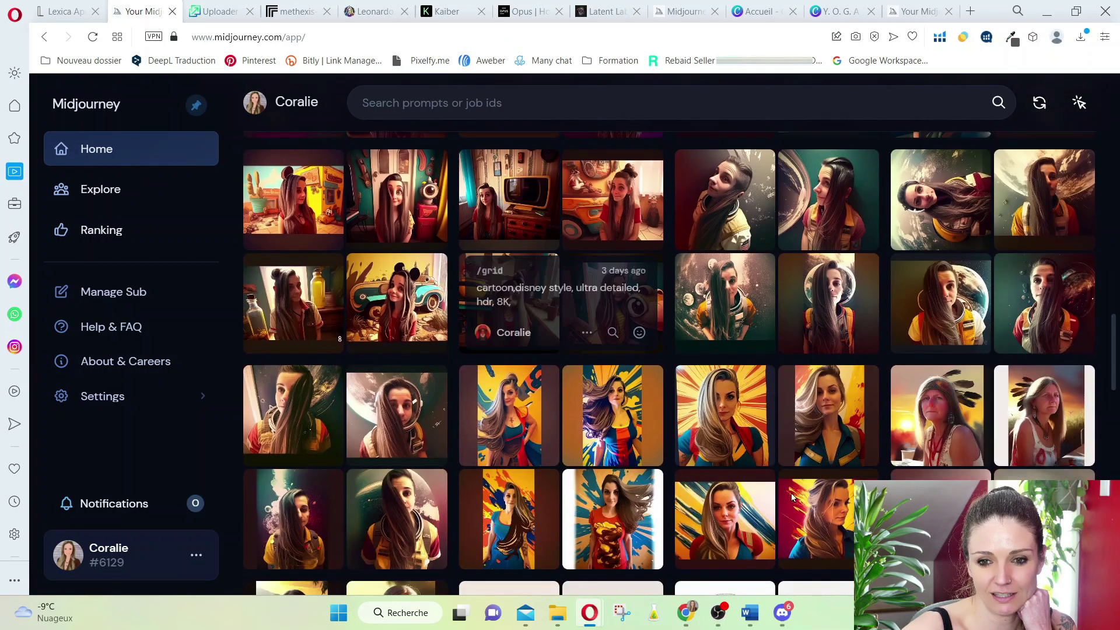
pyautogui.click(794, 427)
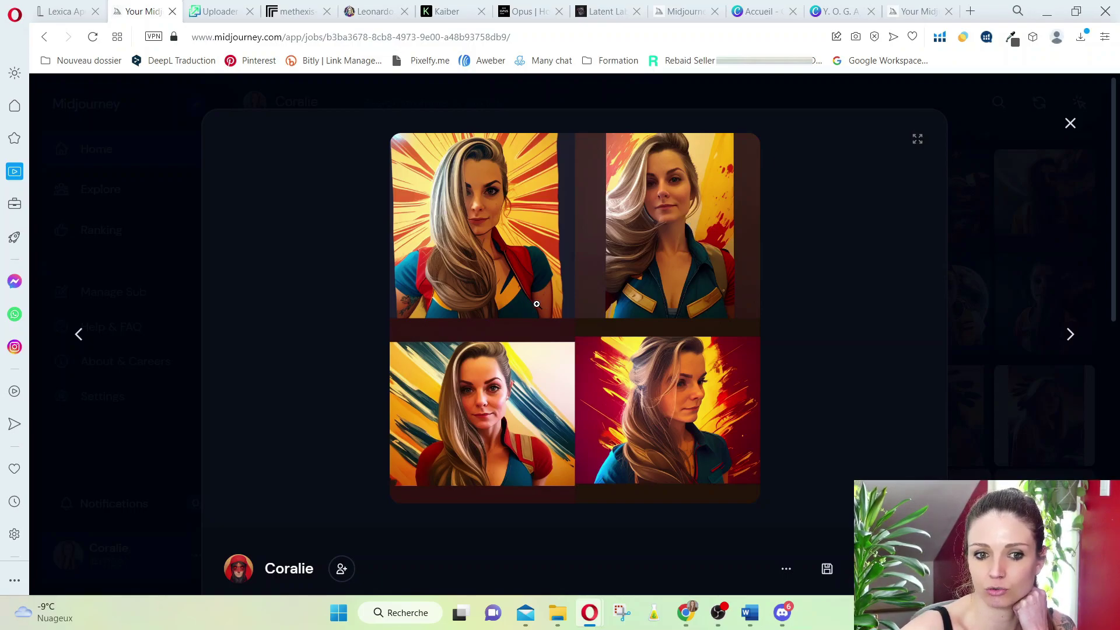
pyautogui.click(1071, 124)
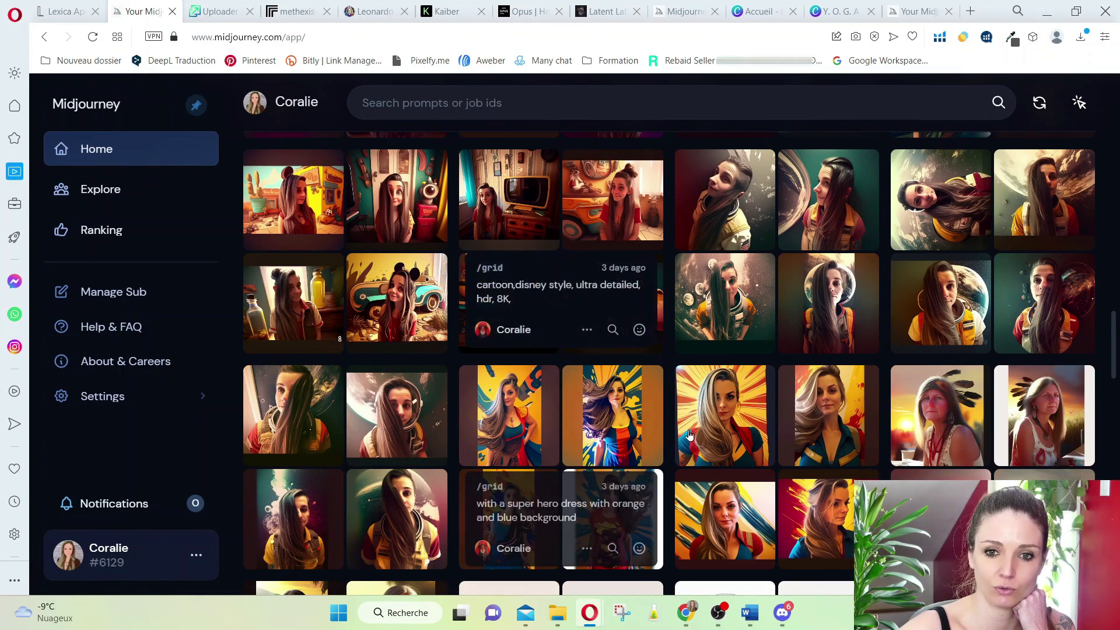
pyautogui.scroll(5, 677, 293)
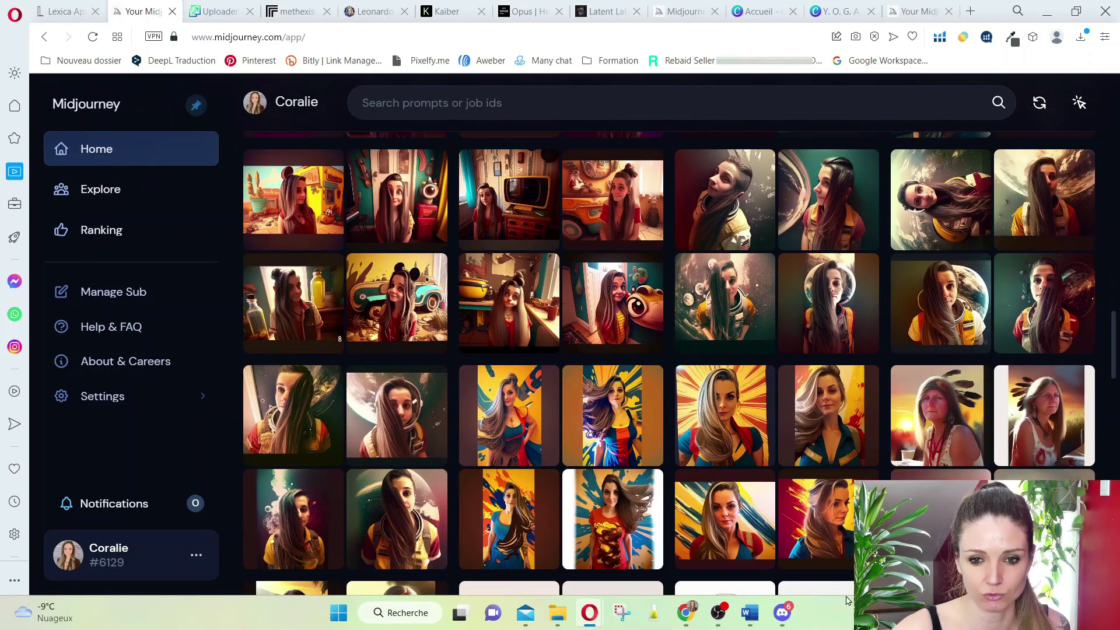
# Step: Switch to Discord, send the portrait photo IMG_20220729_151214 - Copie to the Midjourney Bot, and return to the message field
pyautogui.click(783, 613)
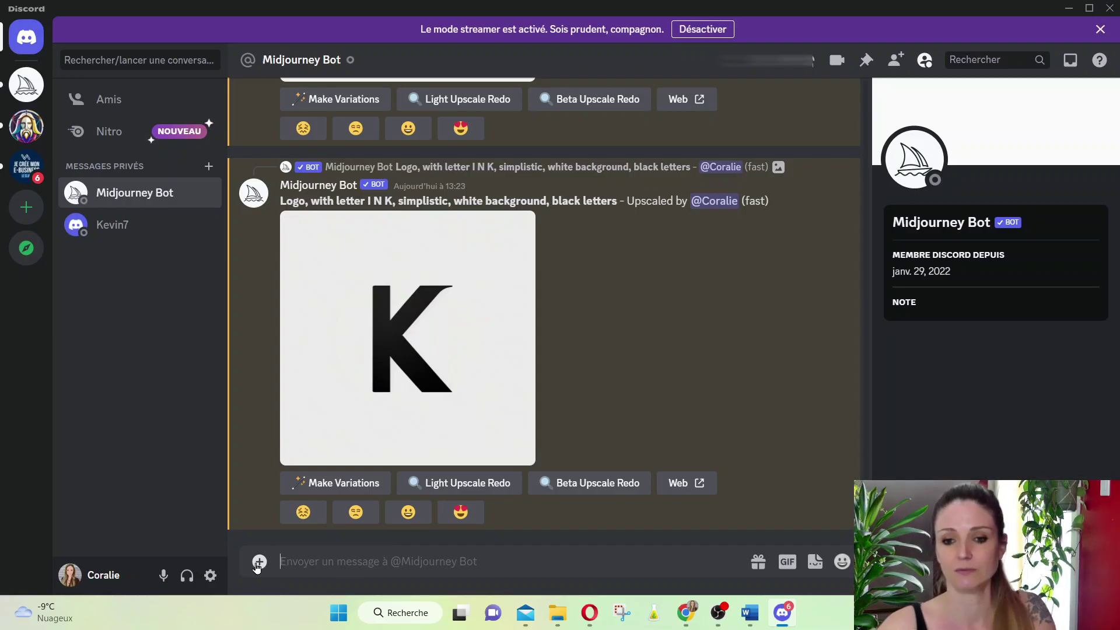
pyautogui.hotkey('ctrl', 'v')
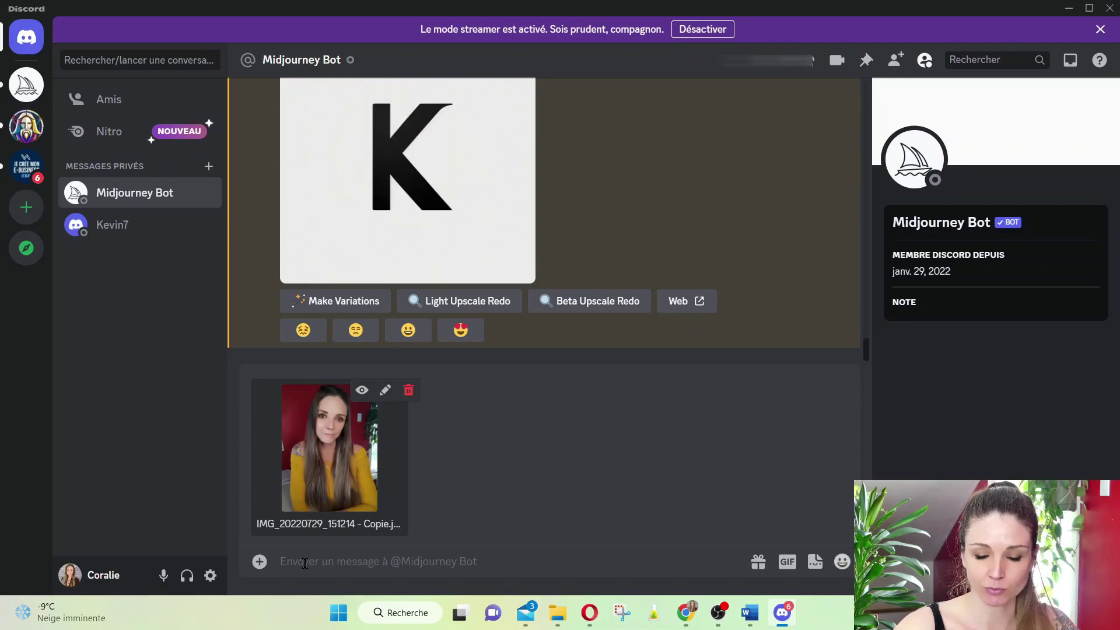
pyautogui.press('Return')
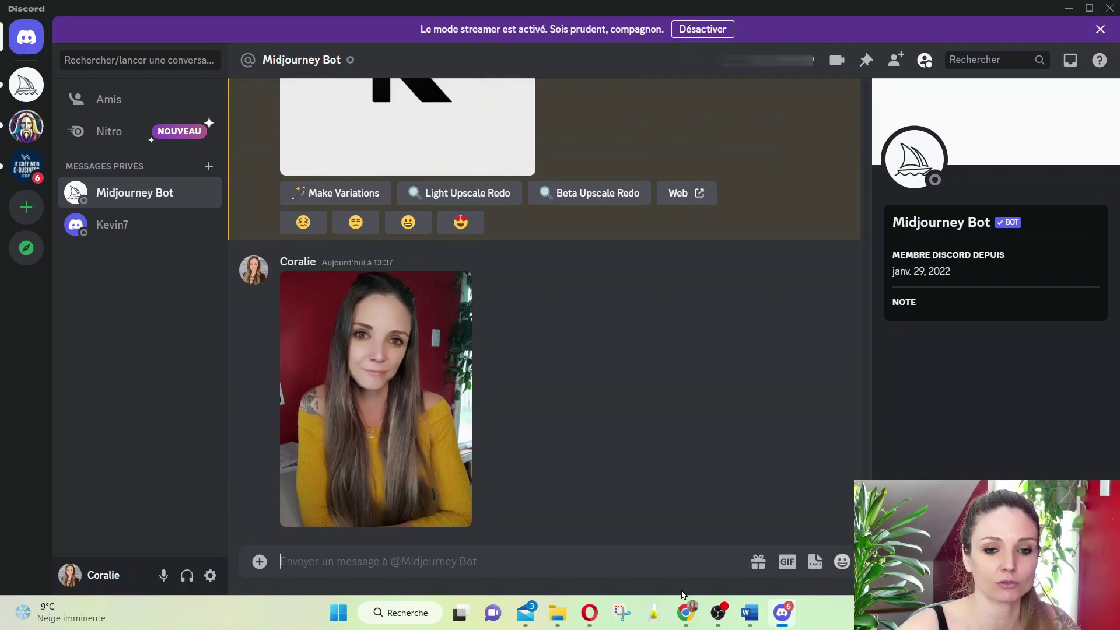
pyautogui.click(751, 614)
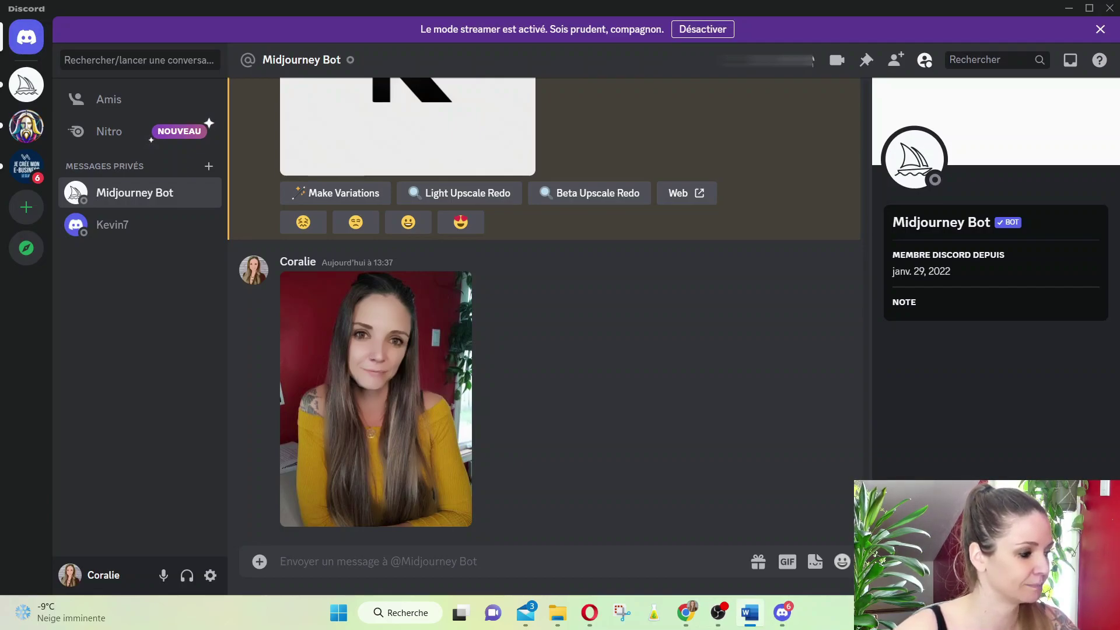
pyautogui.click(336, 552)
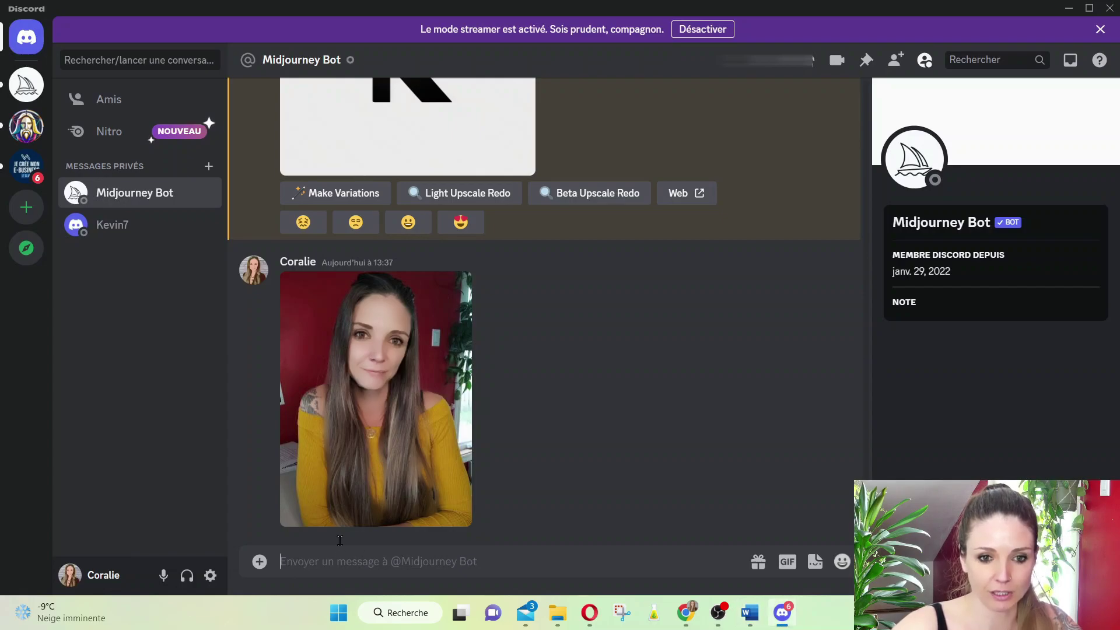
# Step: Copy the link of the sent portrait photo and insert it as the start of a new /imagine prompt
pyautogui.rightClick(362, 362)
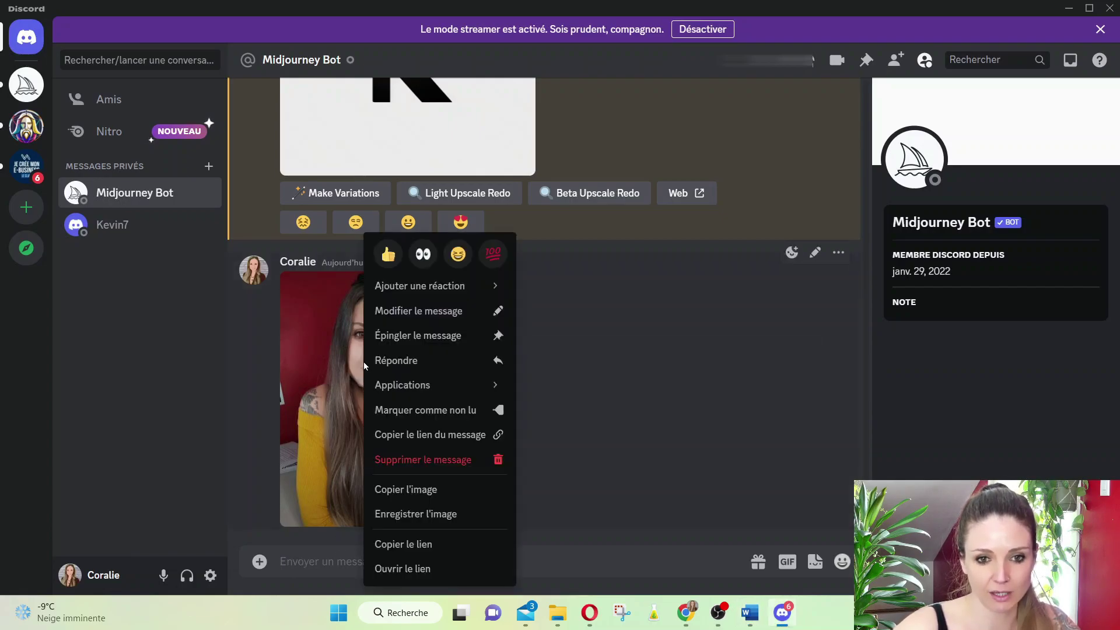
pyautogui.click(400, 545)
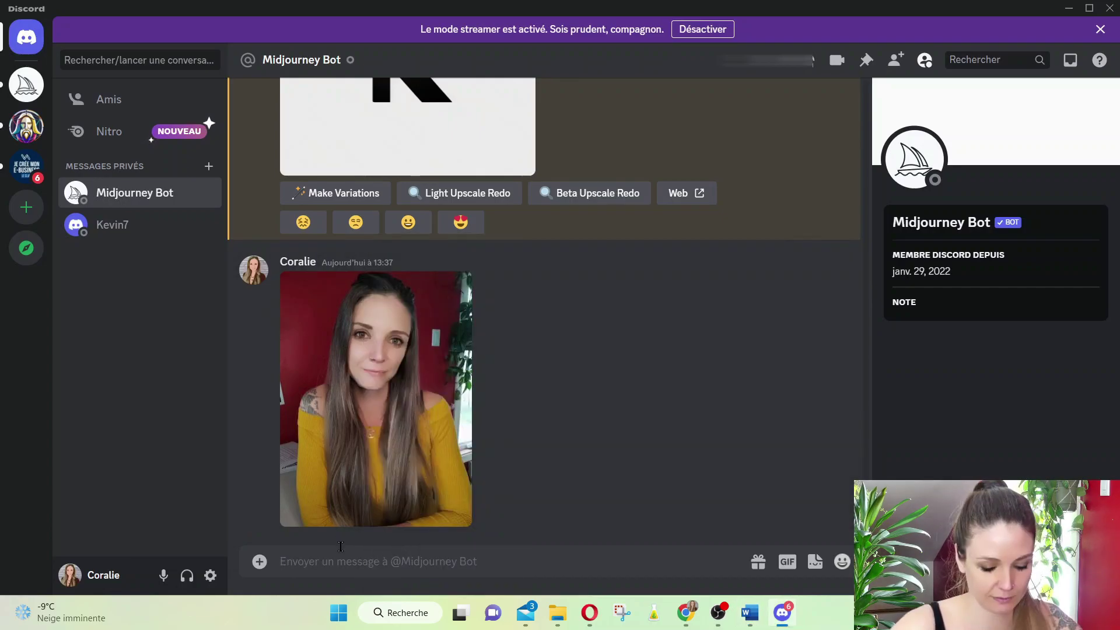
pyautogui.write('/')
pyautogui.click(328, 287)
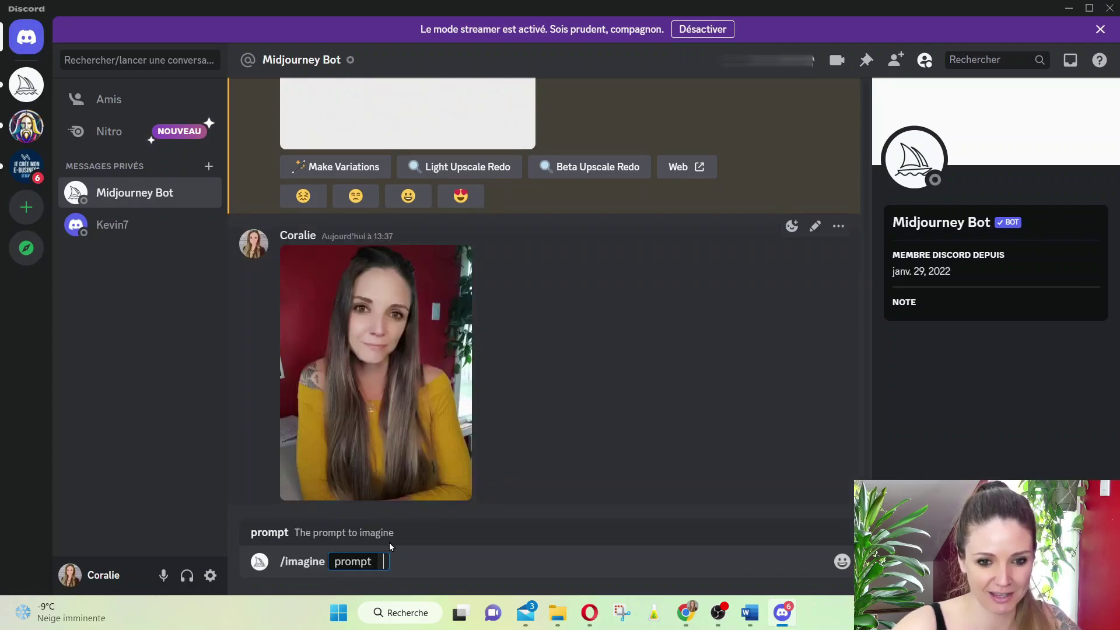
pyautogui.rightClick(389, 558)
pyautogui.click(415, 545)
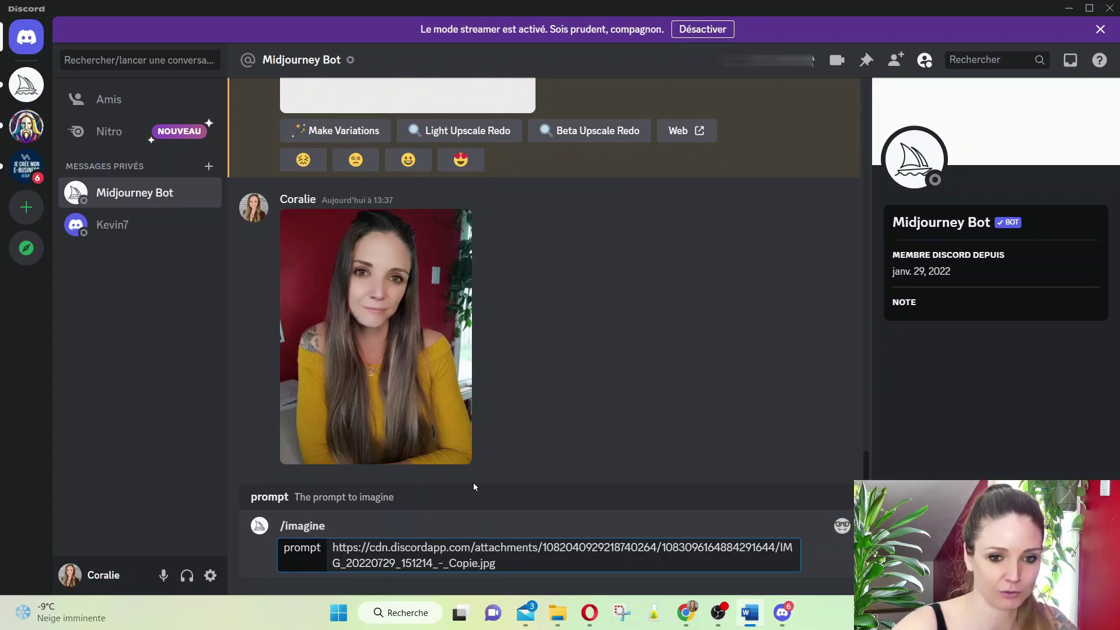
# Step: Add "gamer vector logo design" after the photo link in the /imagine prompt and submit it
pyautogui.rightClick(541, 566)
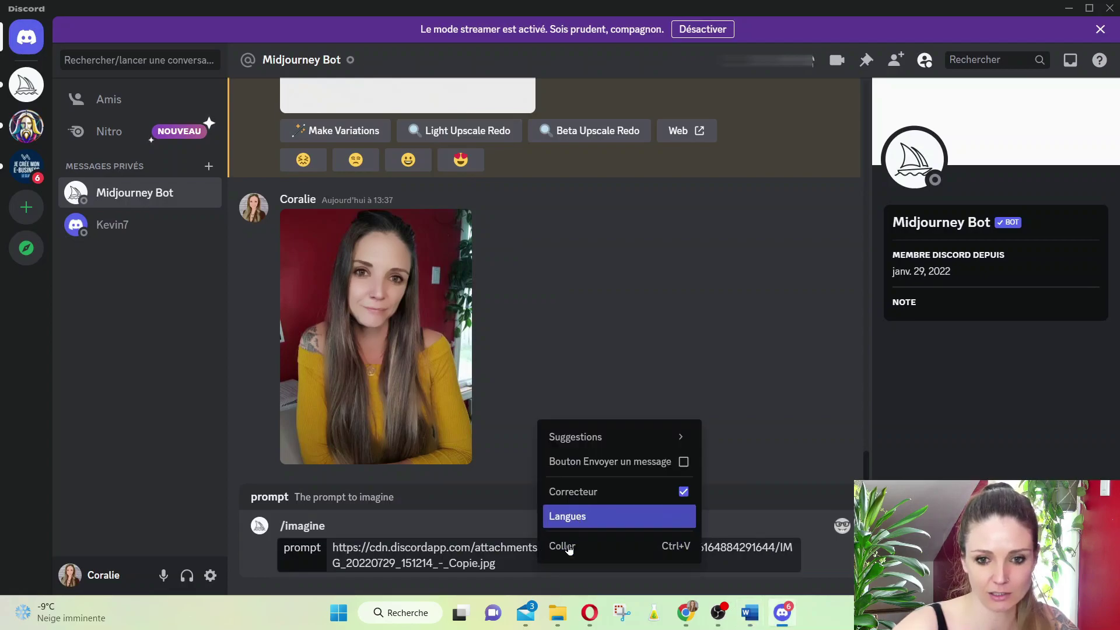
pyautogui.click(562, 546)
pyautogui.press('Return')
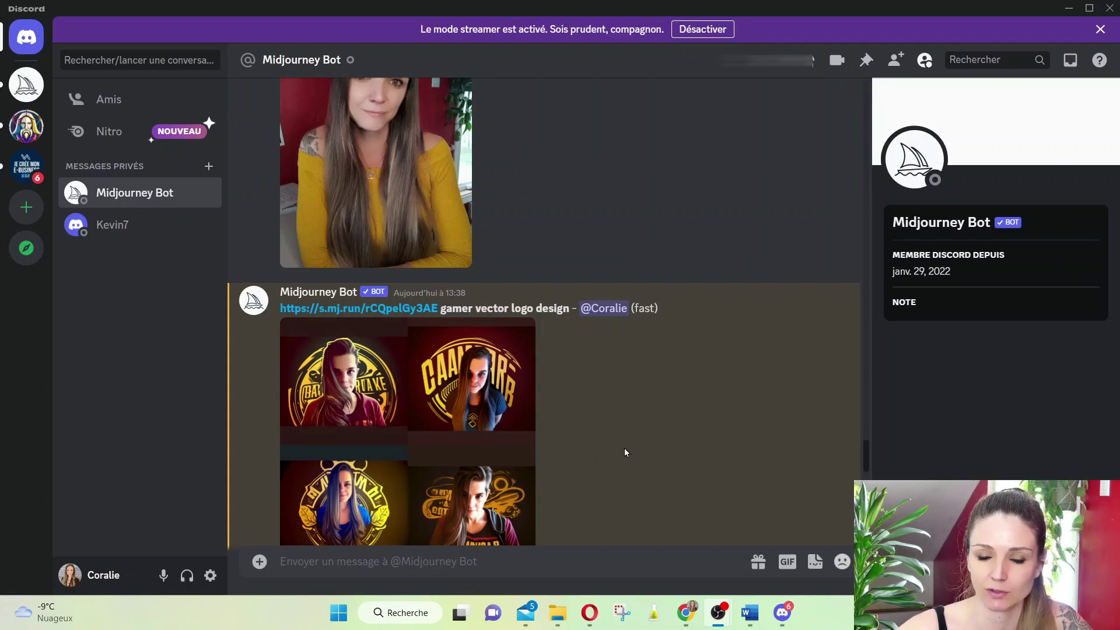
# Step: Compare the source portrait with the generated gamer logo grids and highlight the "gamer vector logo design" prompt text
pyautogui.rightClick(376, 378)
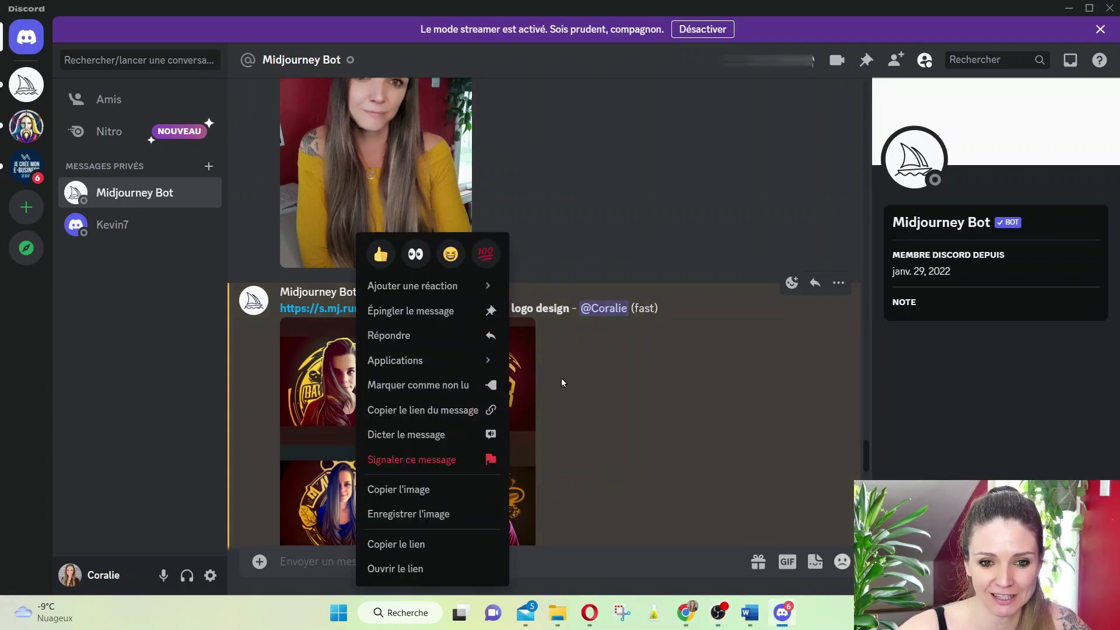
pyautogui.click(663, 217)
pyautogui.scroll(2, 603, 449)
pyautogui.scroll(-10, 603, 449)
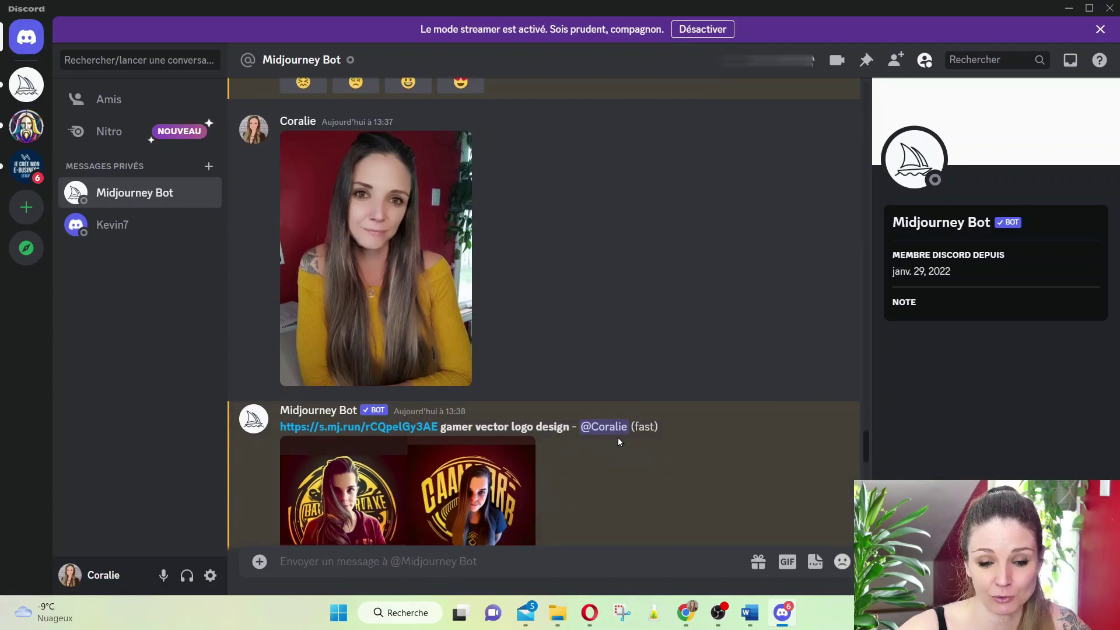
pyautogui.scroll(-6, 625, 390)
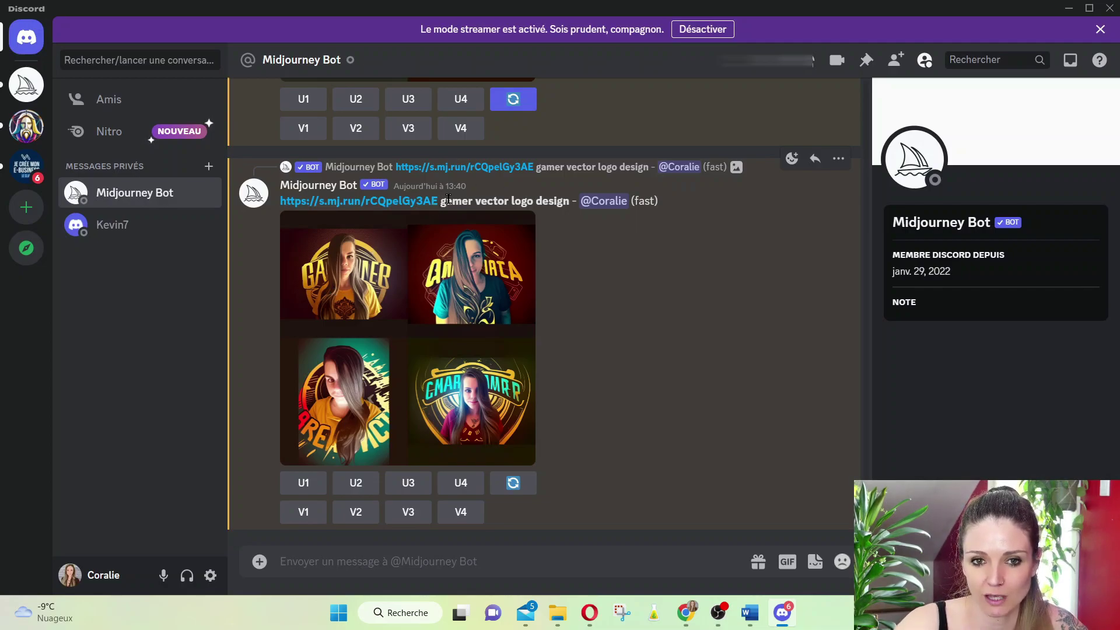
pyautogui.moveTo(442, 204); pyautogui.dragTo(559, 204)
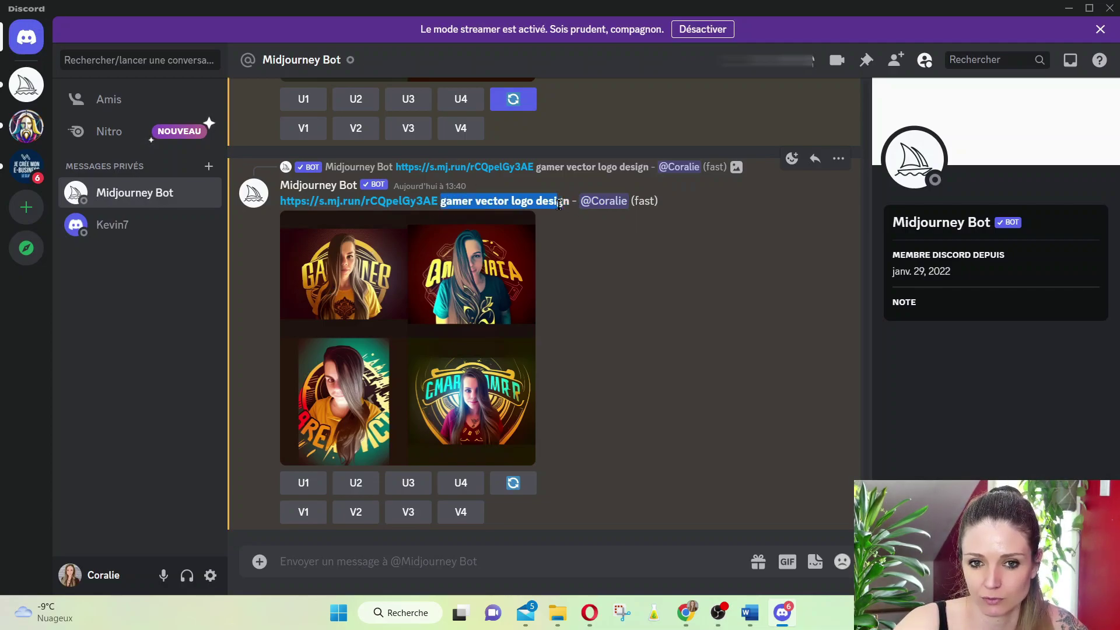
pyautogui.click(561, 205)
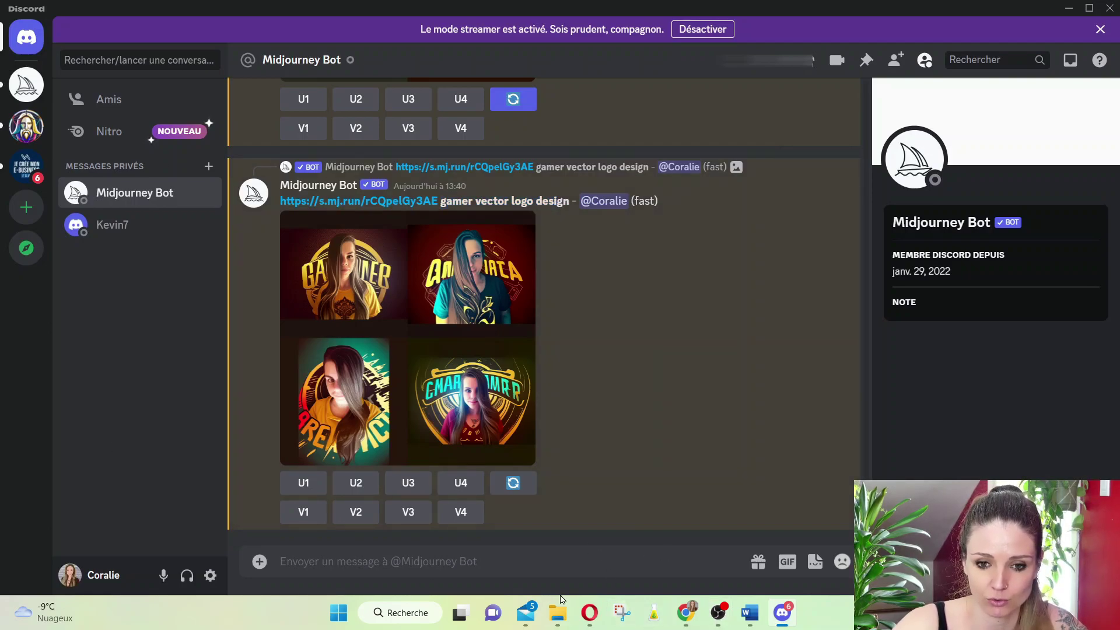
# Step: Switch to the Midjourney website and examine the "avatar for video game" search results, including the prompt of the smiling gamer with headphones
pyautogui.moveTo(591, 615)
pyautogui.click(665, 559)
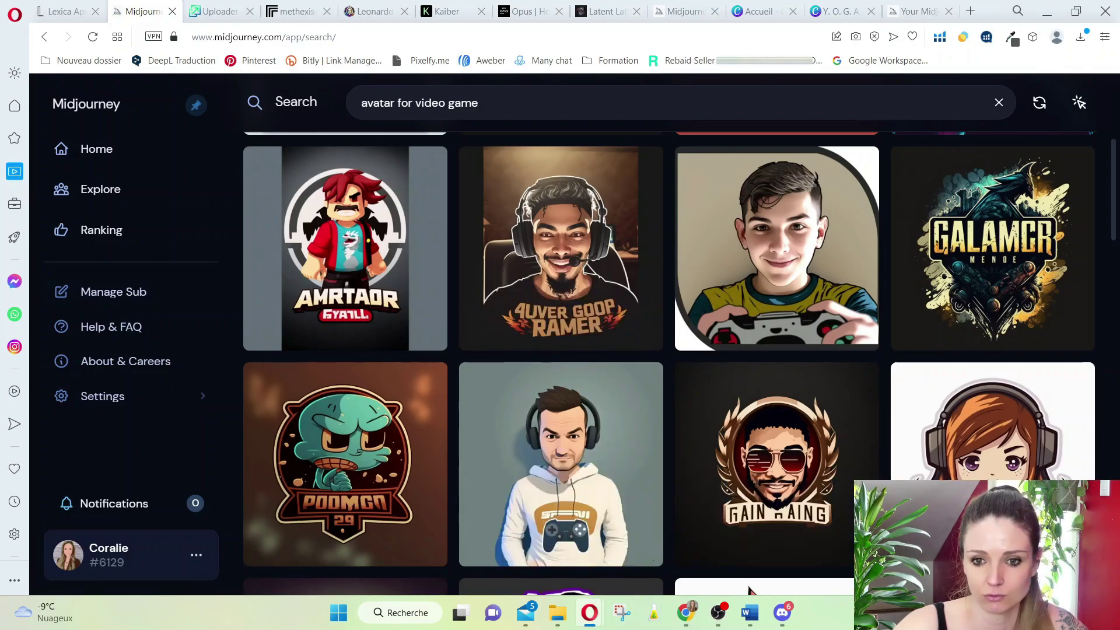
pyautogui.moveTo(562, 225)
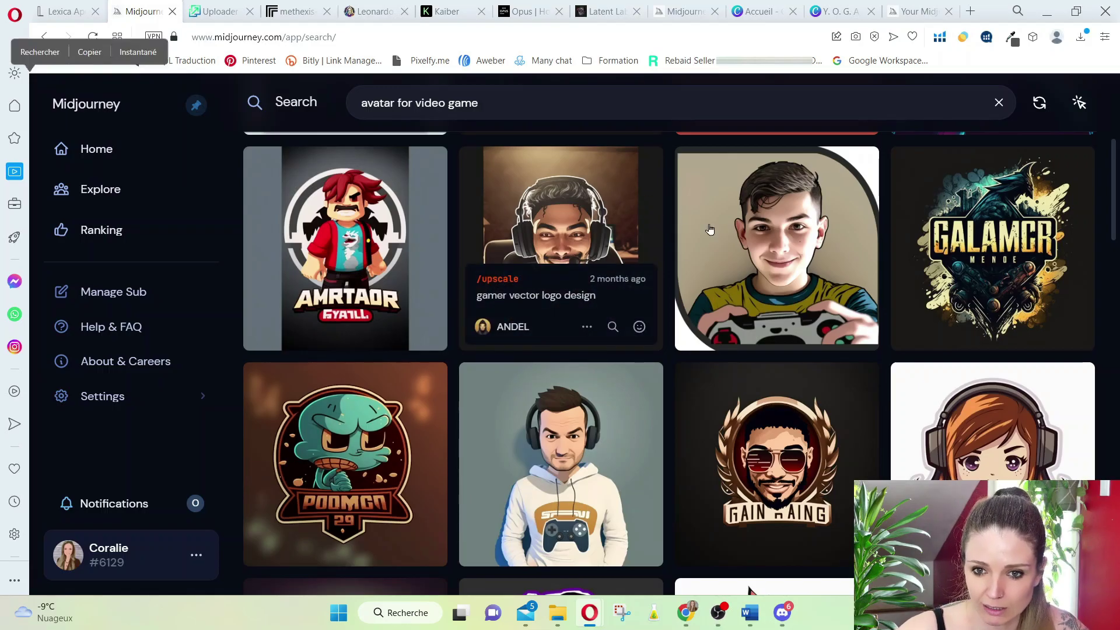
pyautogui.scroll(-5, 913, 369)
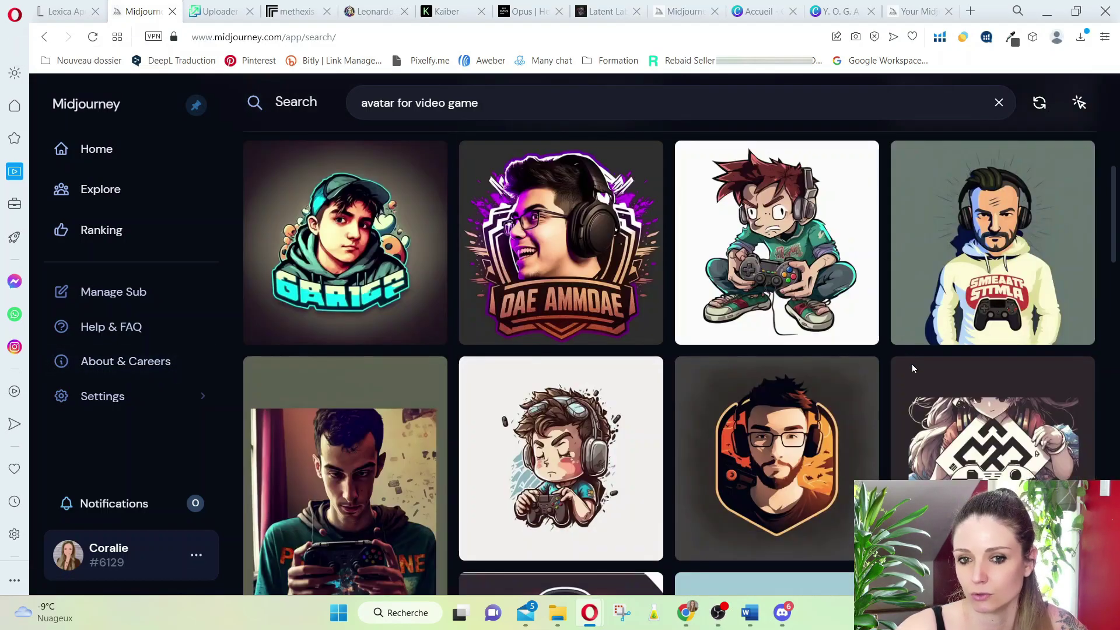
pyautogui.scroll(6, 914, 369)
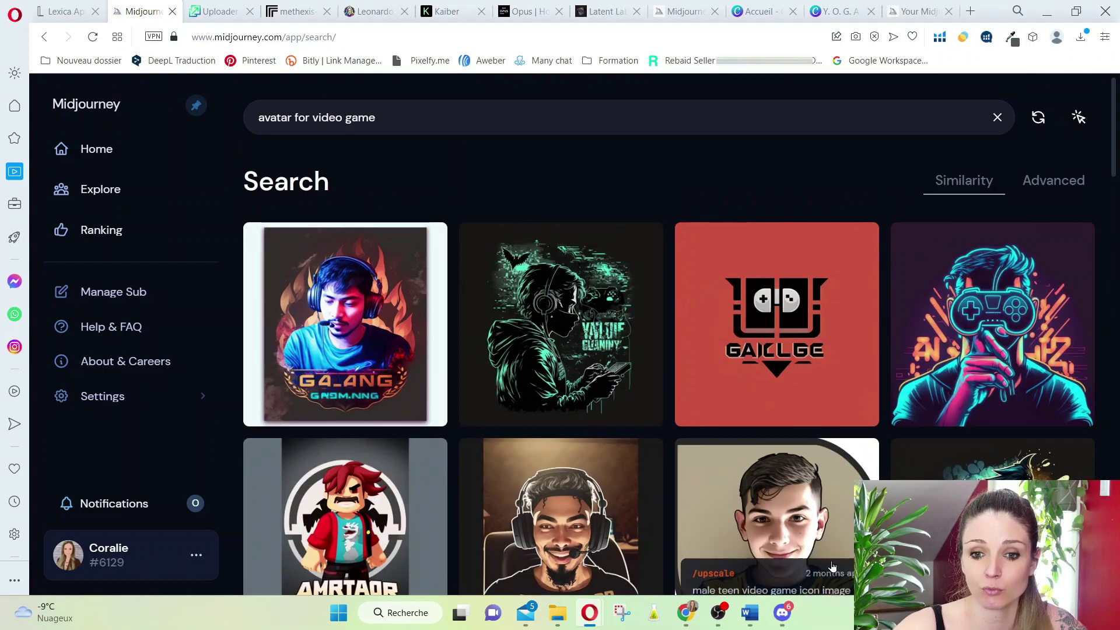
# Step: Switch to Discord, review the portrait and its gamer logo variations, and return to the Midjourney website's search results
pyautogui.click(782, 612)
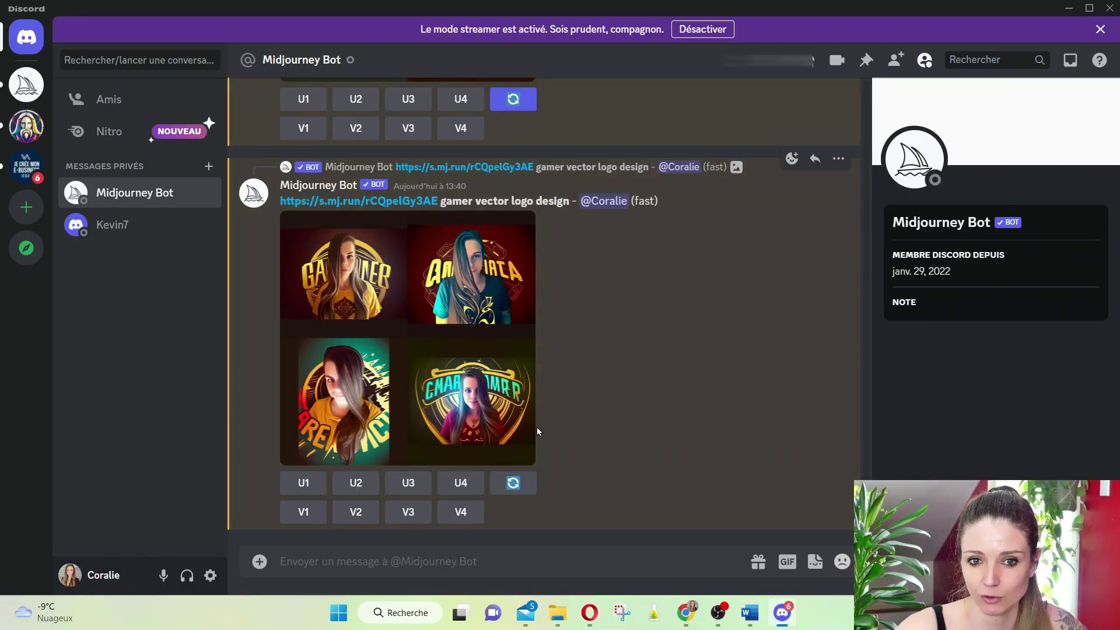
pyautogui.scroll(10, 766, 409)
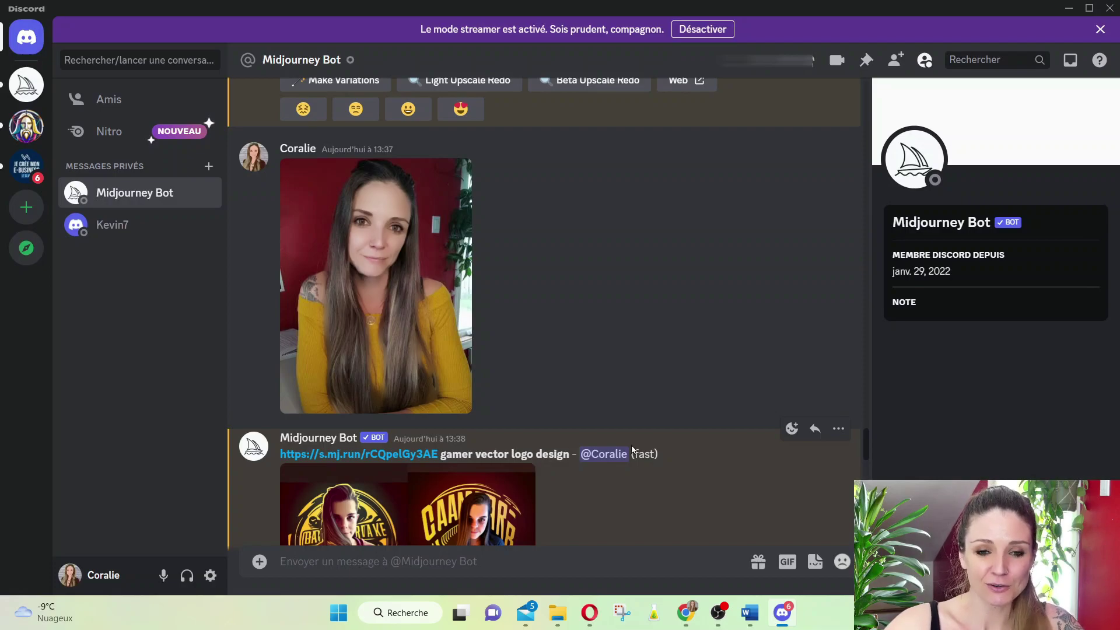
pyautogui.scroll(-6, 631, 449)
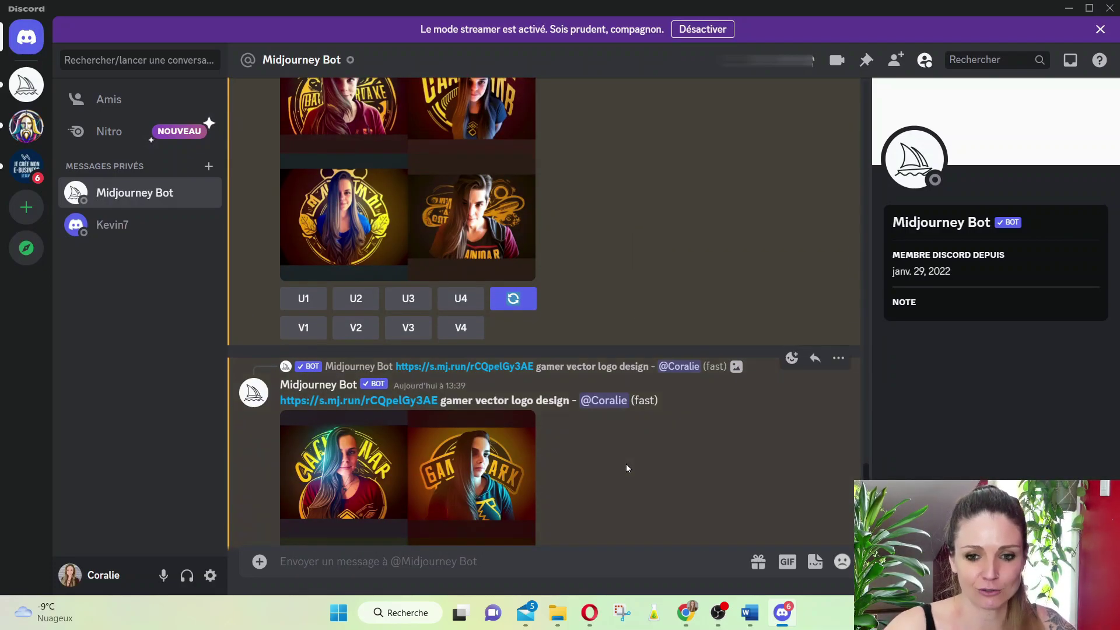
pyautogui.moveTo(590, 613)
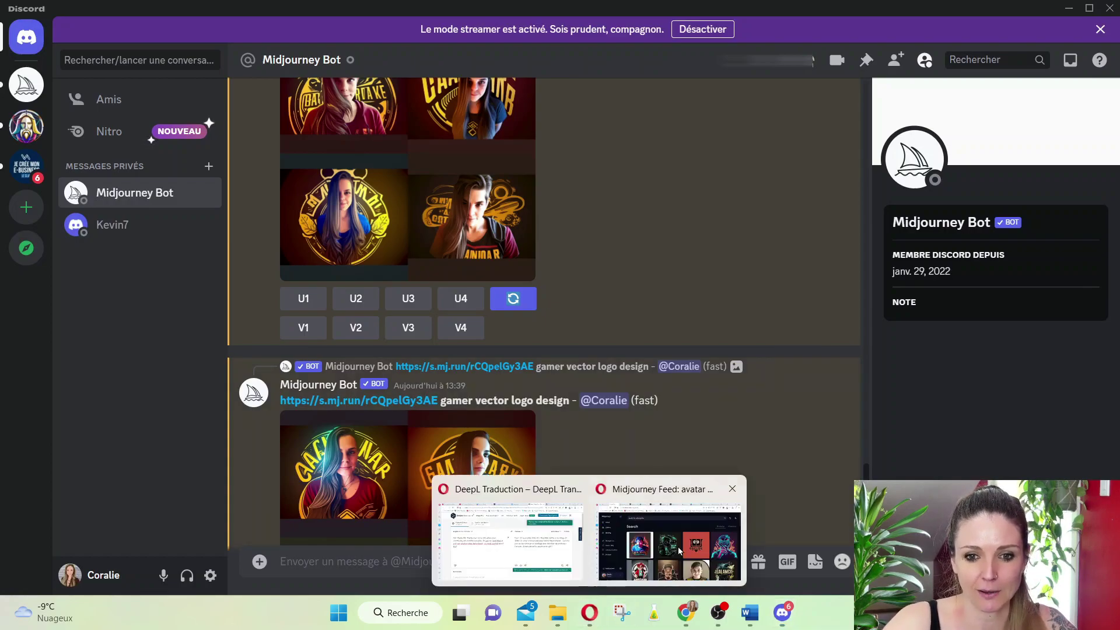
pyautogui.click(689, 550)
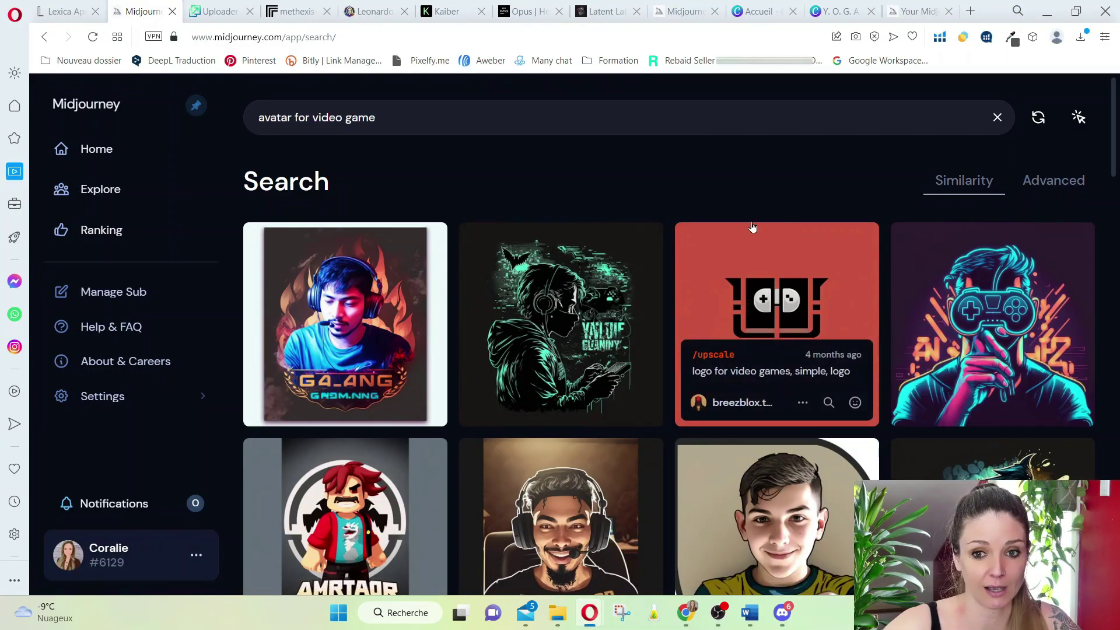
pyautogui.scroll(-2, 859, 189)
pyautogui.scroll(2, 859, 189)
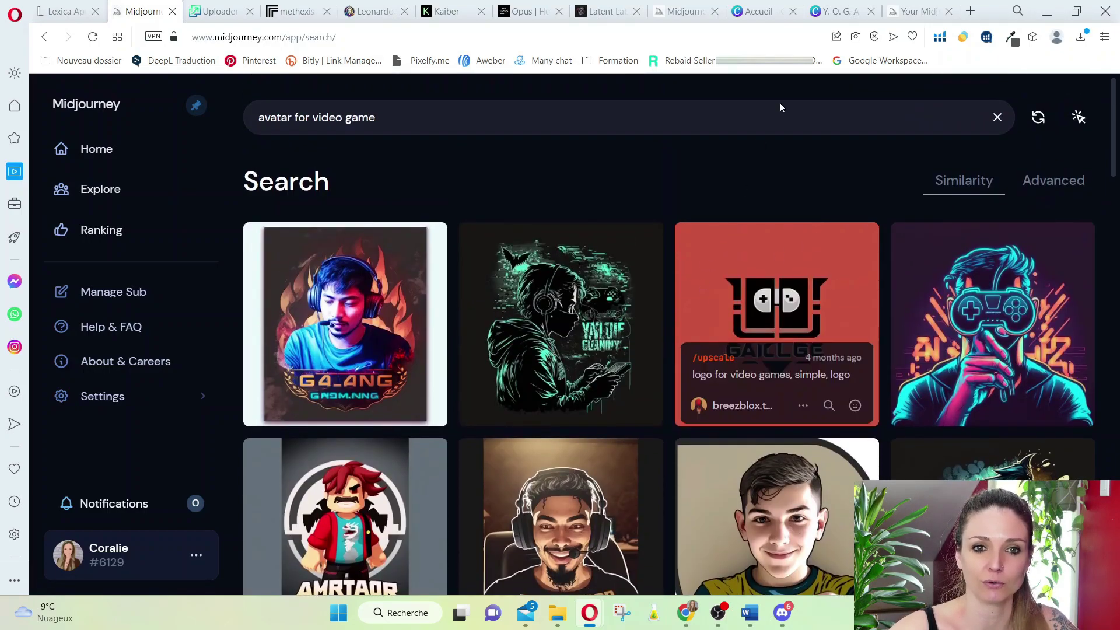
# Step: Clear the "avatar for video game" search and browse the hot upscales in the Community Feed down to the pink cherry blossom tree
pyautogui.click(999, 117)
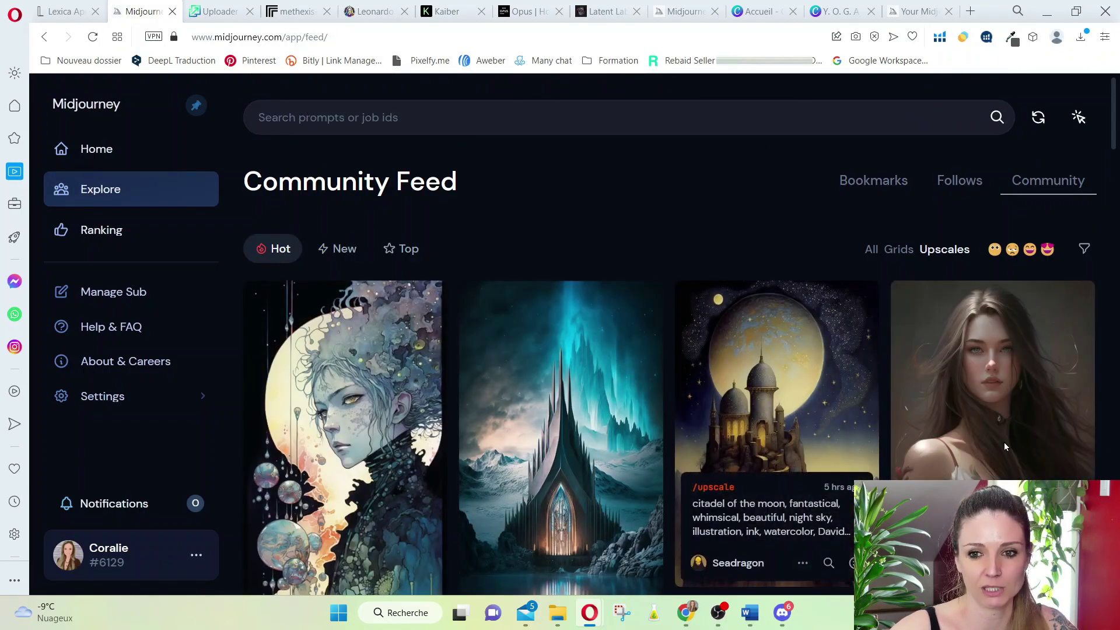
pyautogui.scroll(-5, 1027, 446)
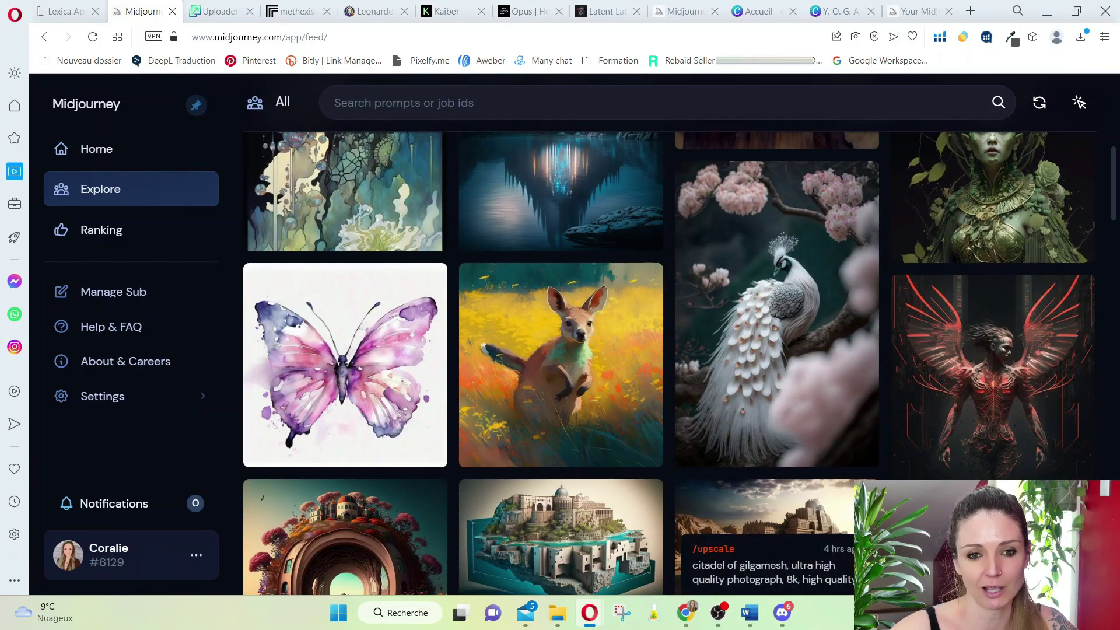
pyautogui.scroll(-5, 950, 471)
pyautogui.scroll(-5, 949, 472)
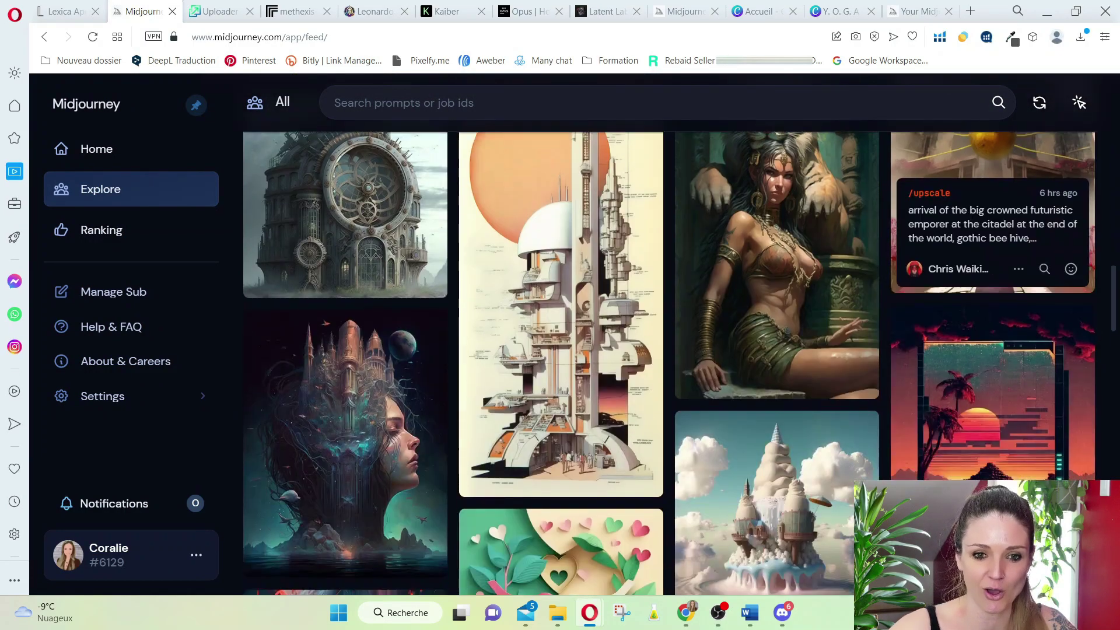
pyautogui.scroll(-5, 992, 234)
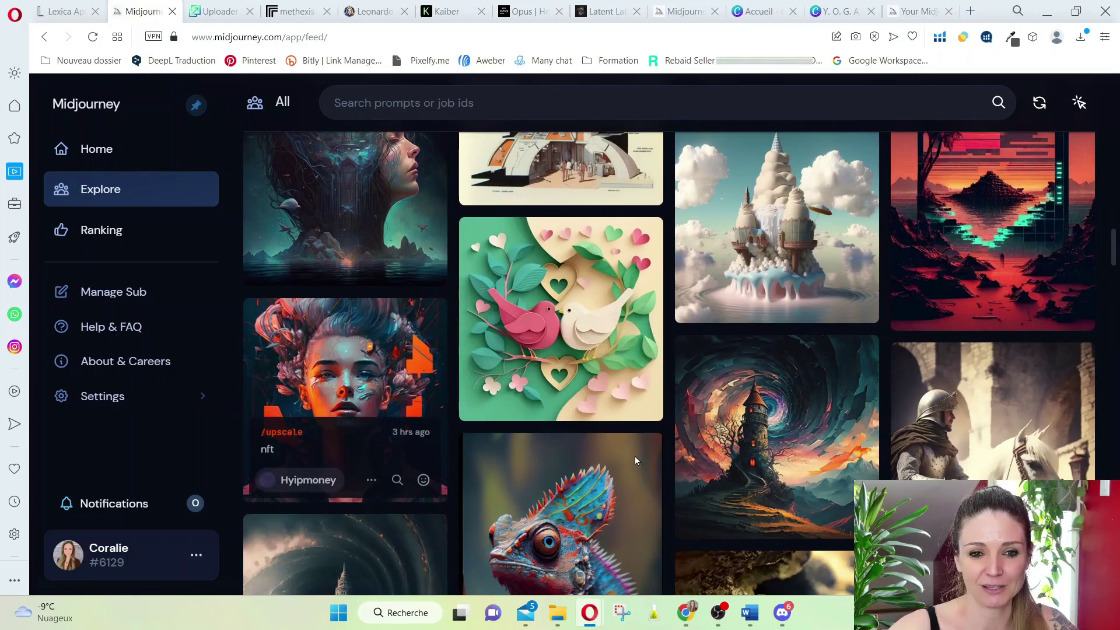
pyautogui.scroll(-3, 847, 430)
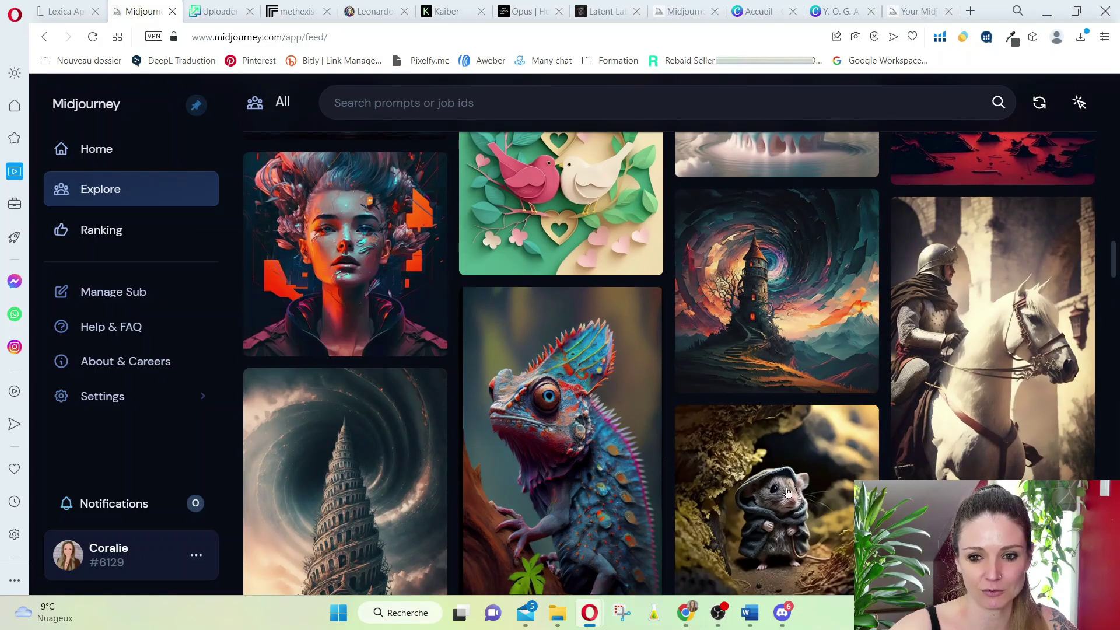
pyautogui.scroll(-10, 941, 456)
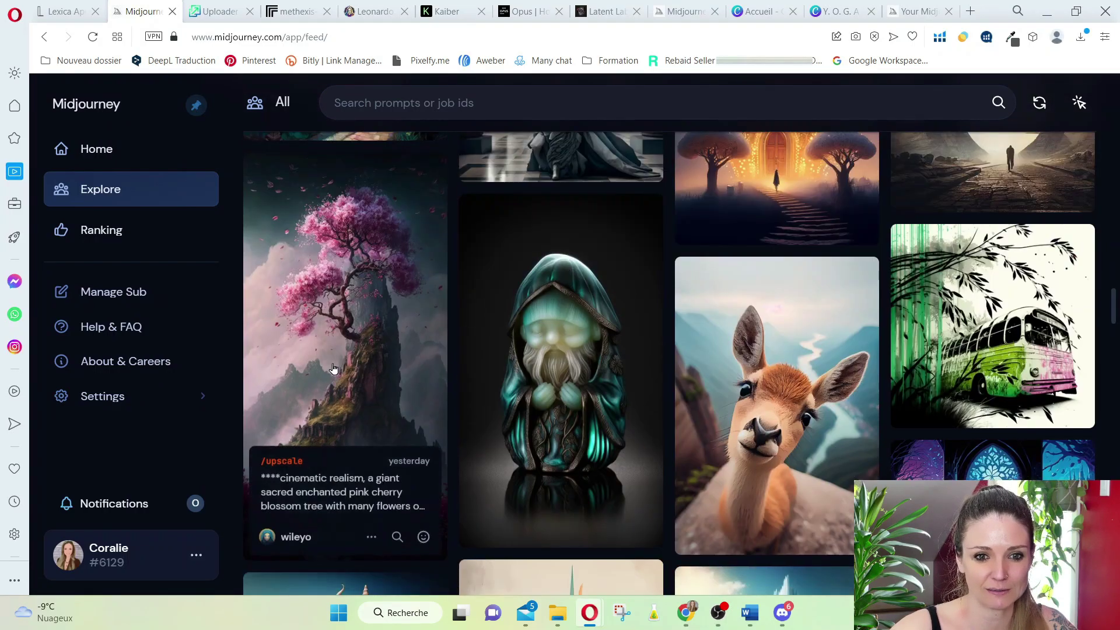
# Step: View the pink cherry blossom tree image enlarged, close it, and highlight its prompt text in the feed
pyautogui.click(334, 362)
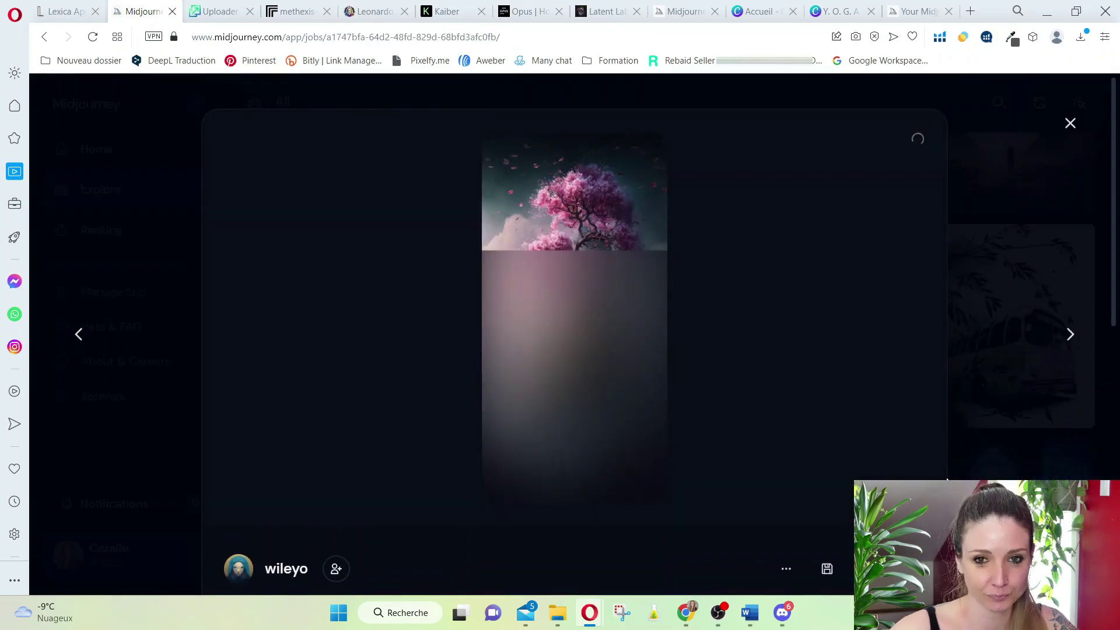
pyautogui.click(1071, 123)
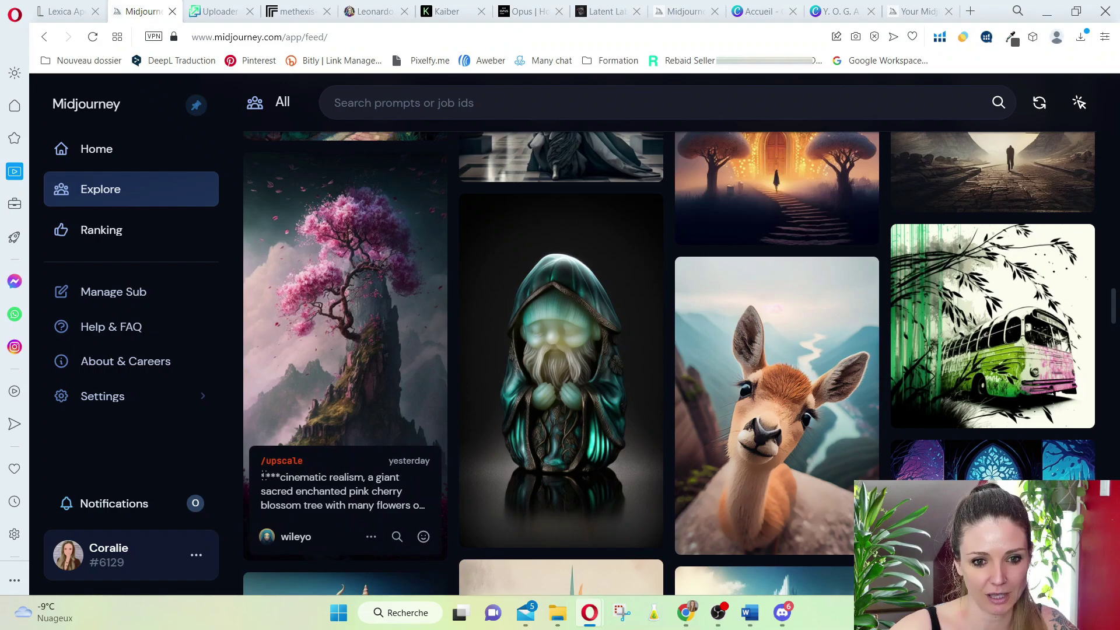
pyautogui.moveTo(420, 507); pyautogui.dragTo(259, 477)
pyautogui.click(311, 477)
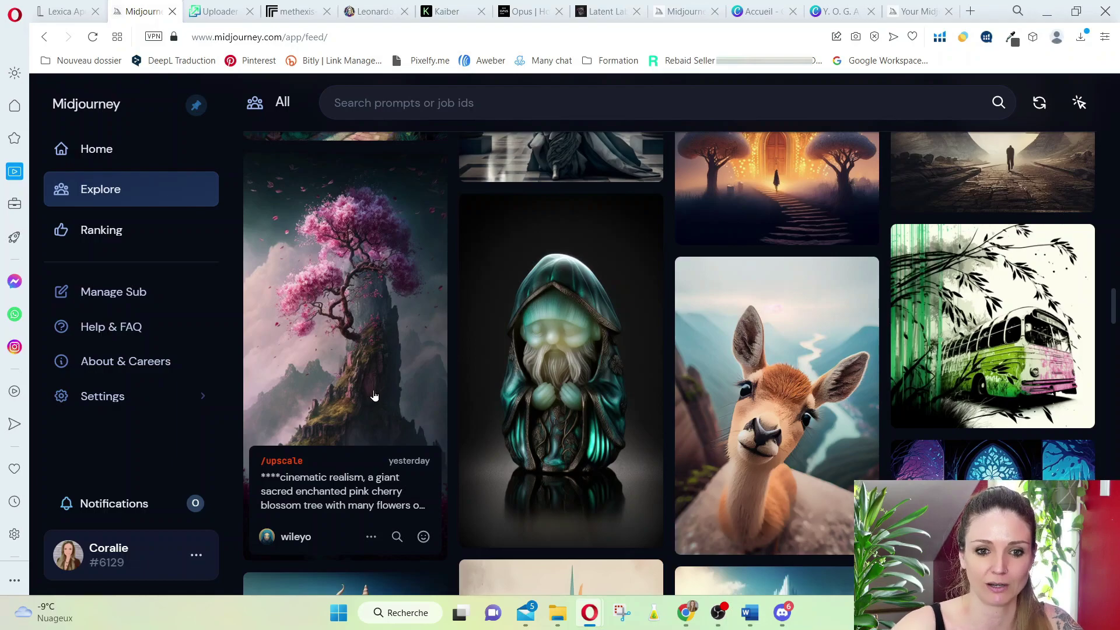
pyautogui.moveTo(276, 478); pyautogui.dragTo(412, 505)
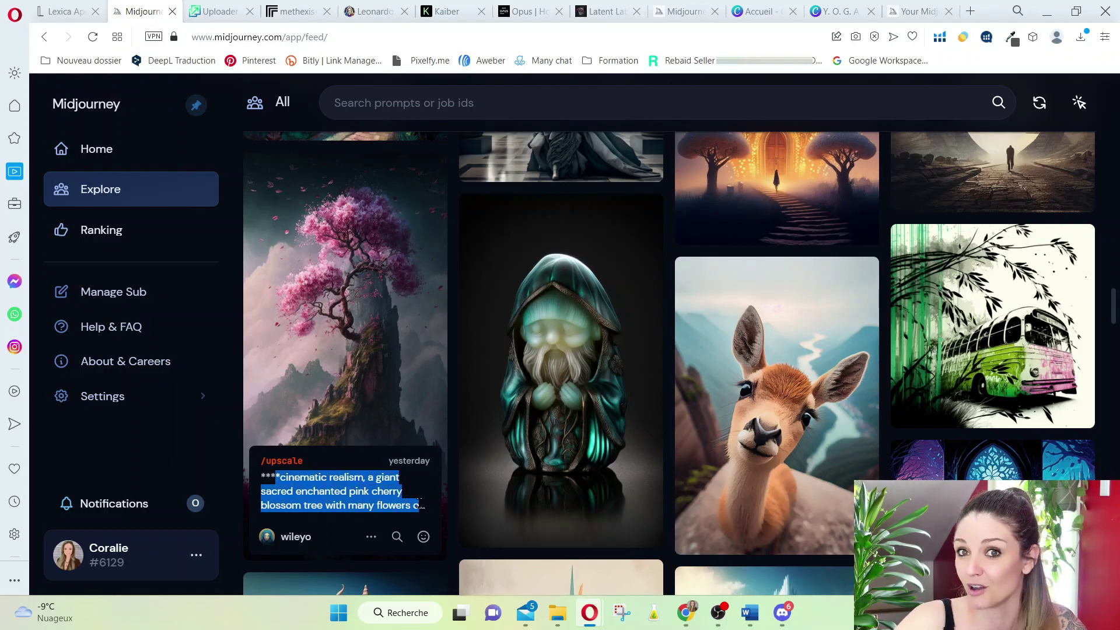
pyautogui.moveTo(422, 505); pyautogui.dragTo(422, 505)
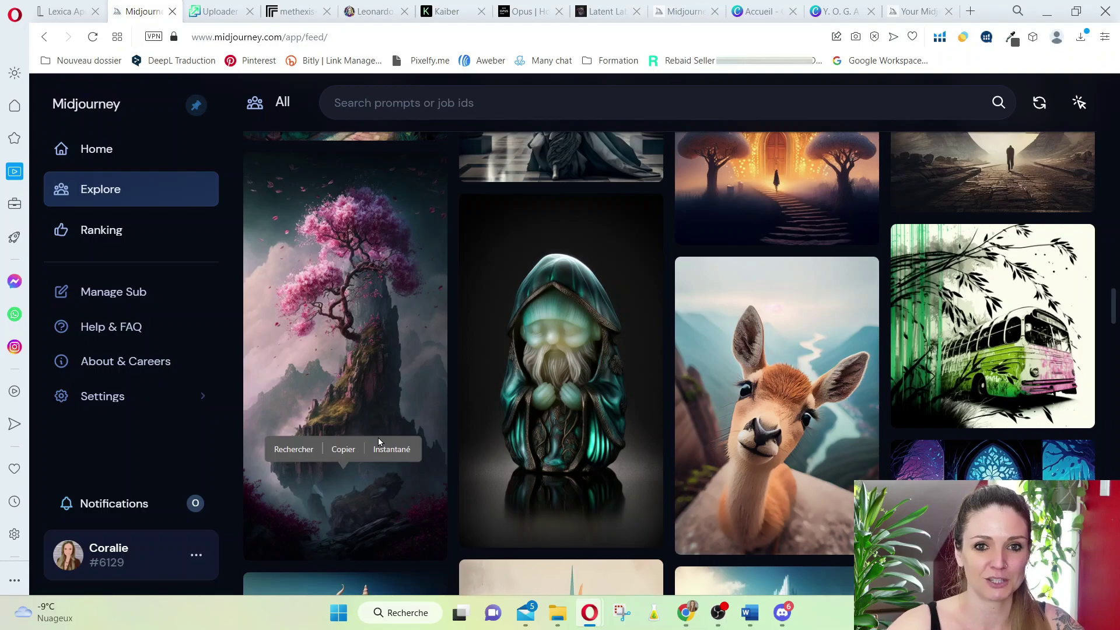
# Step: View Replicate's methexis-inc img2prompt page and the upscale.media upload page, and return to the Midjourney Community Feed
pyautogui.click(293, 11)
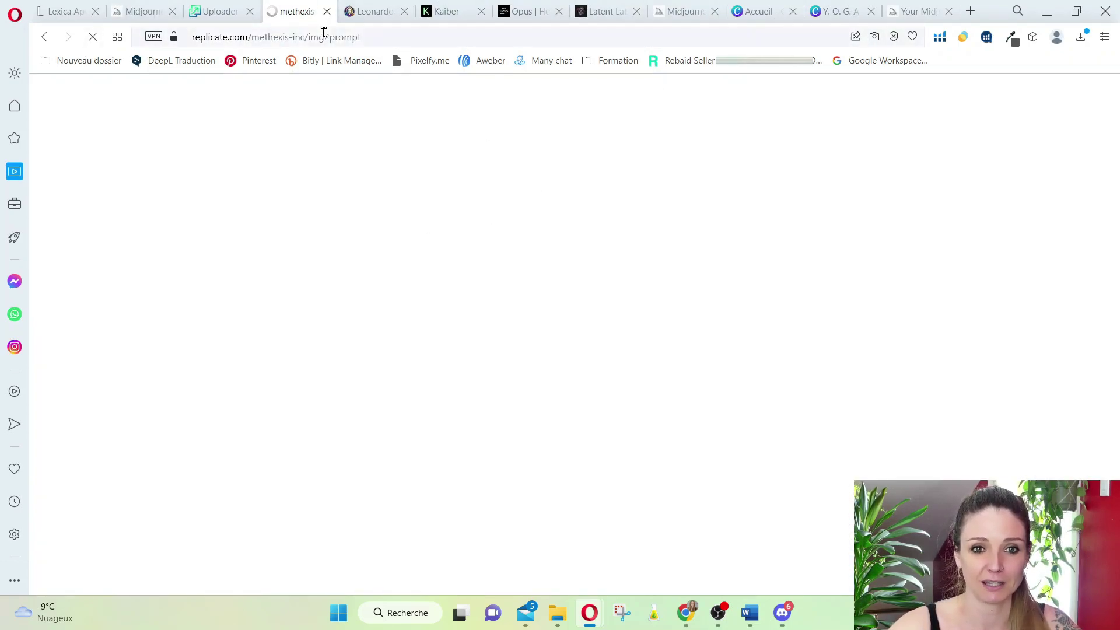
pyautogui.click(218, 13)
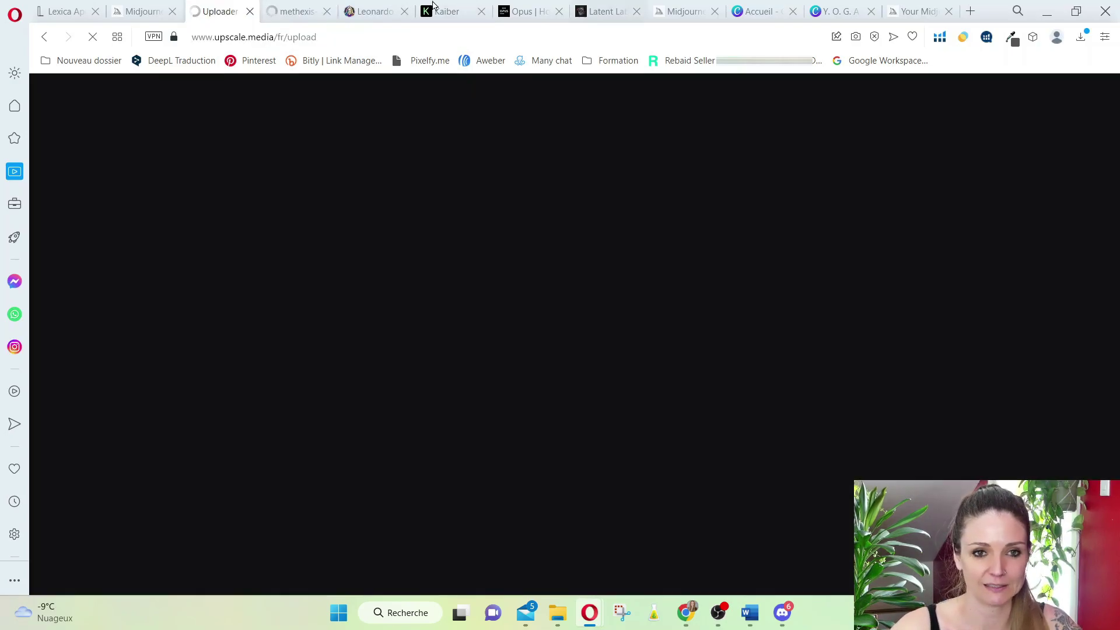
pyautogui.click(149, 13)
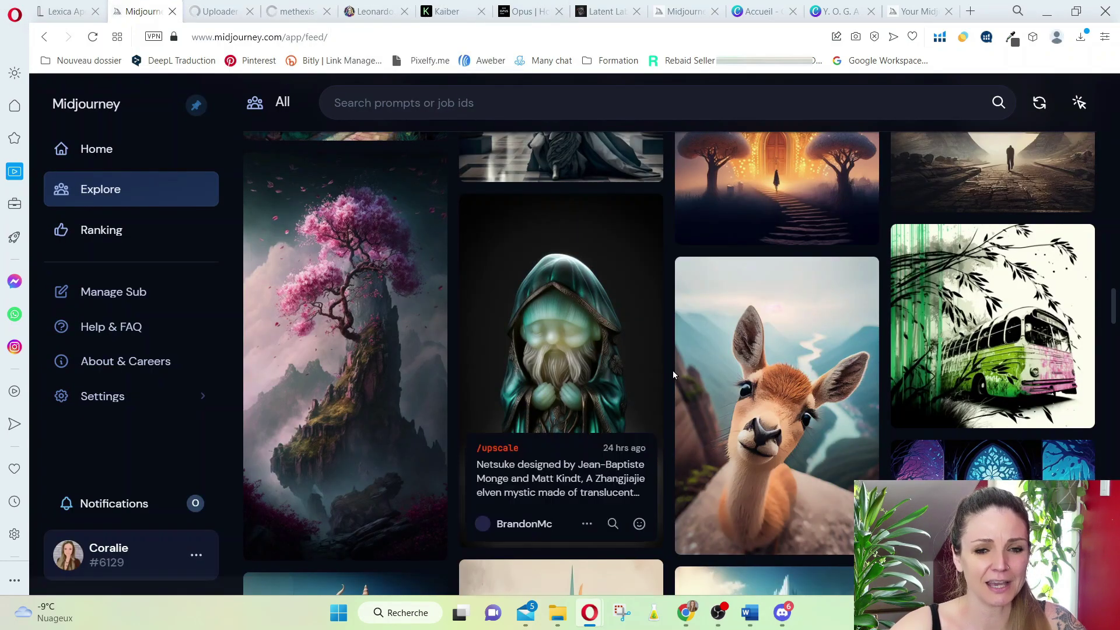
# Step: Leave the Midjourney feed for the Kaiber dashboard and open Kaiber's portfolio page at the Linkin Park "Lost" music video
pyautogui.scroll(-8, 685, 378)
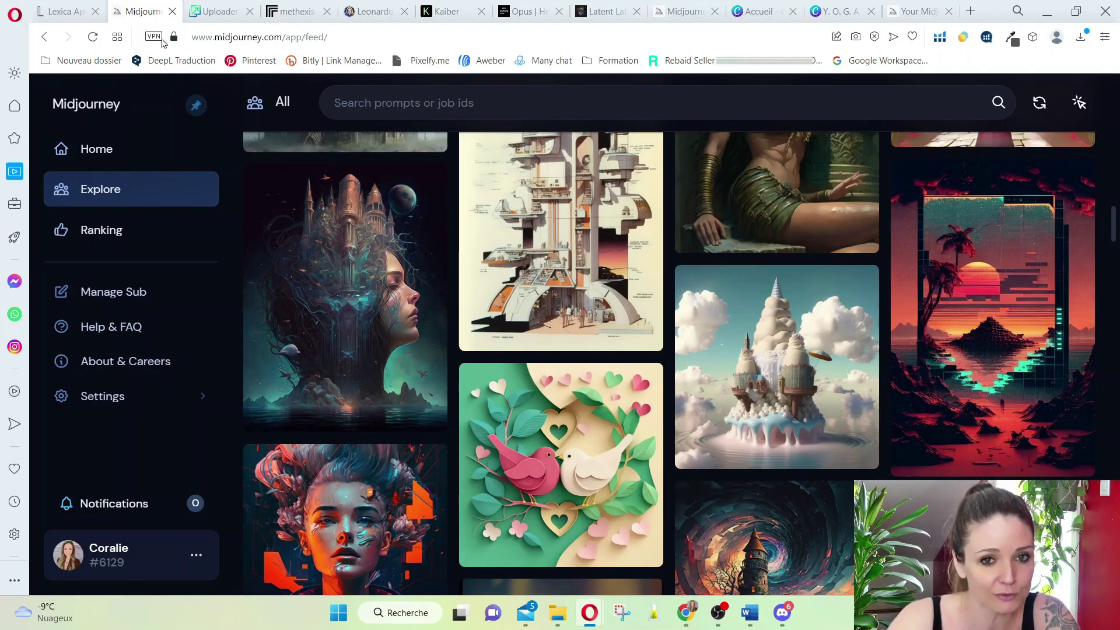
pyautogui.click(444, 12)
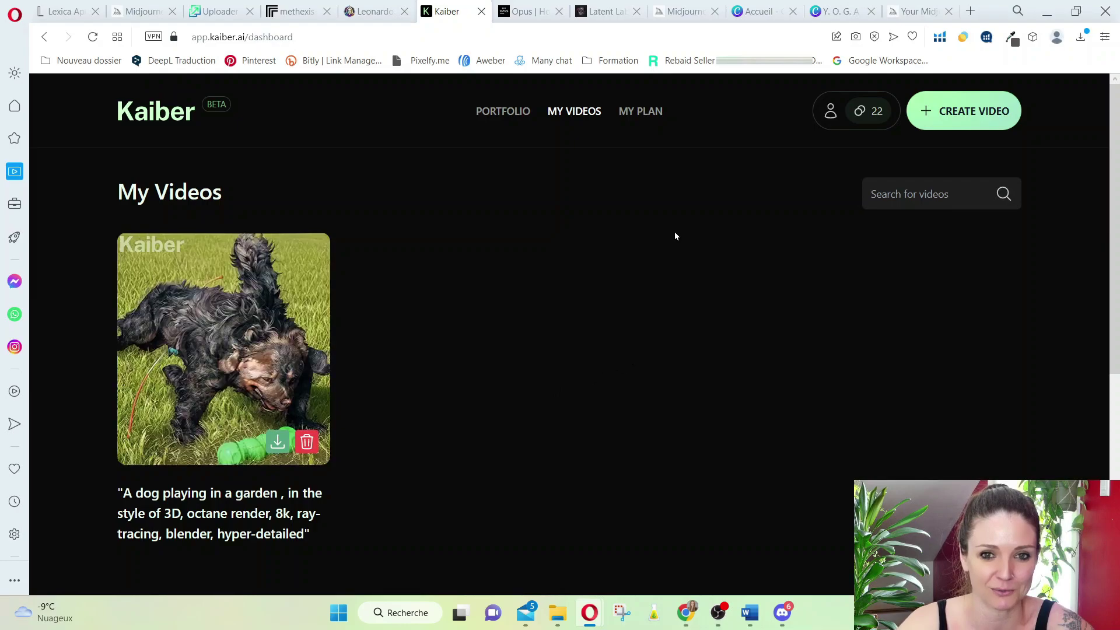
pyautogui.click(156, 111)
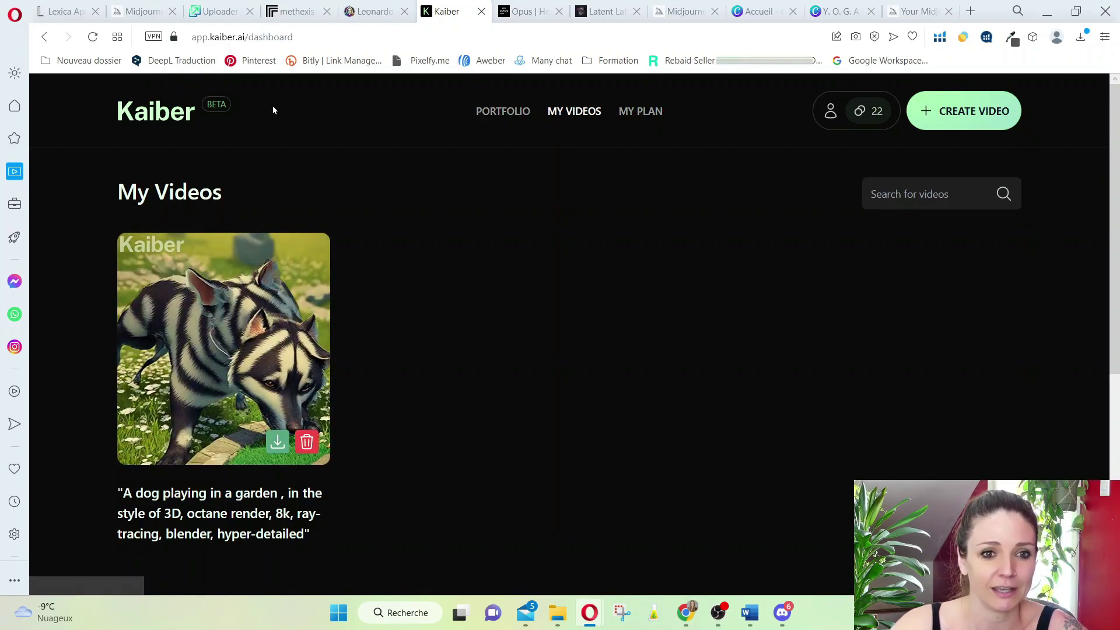
pyautogui.click(959, 129)
pyautogui.scroll(-3, 817, 297)
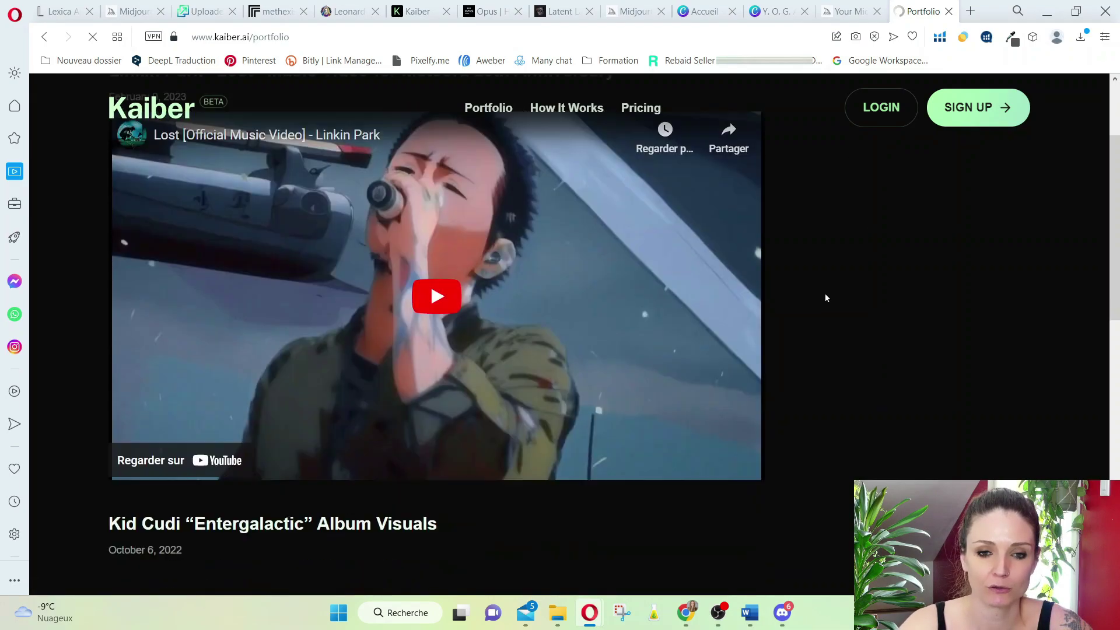
# Step: Play the opening of the Linkin Park "Lost" video, pause it, and switch to the opus.ai homepage
pyautogui.click(428, 298)
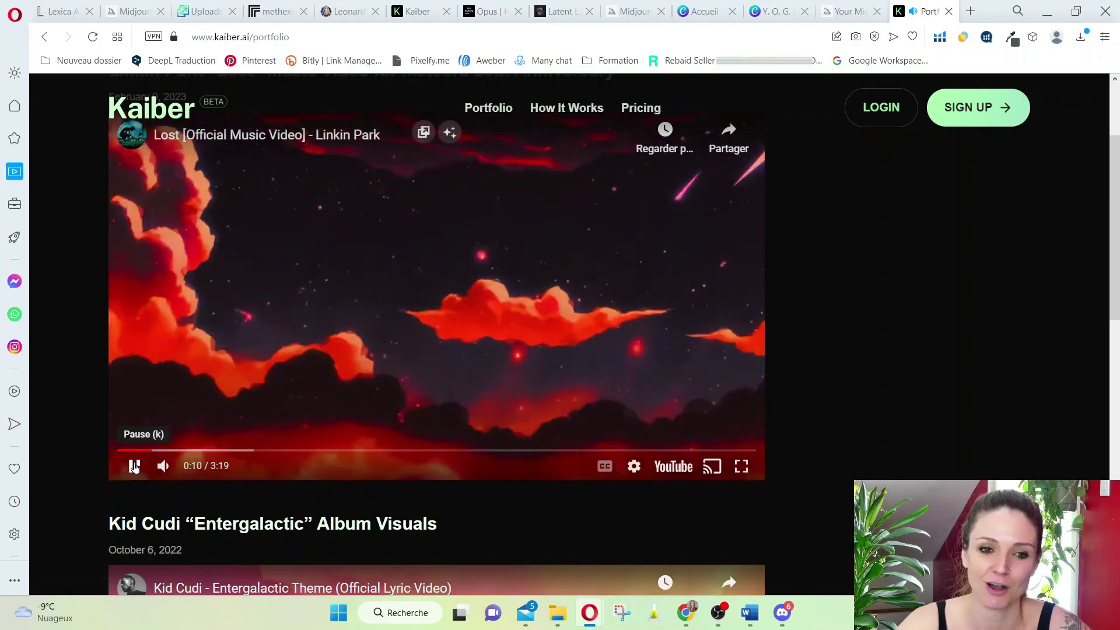
pyautogui.click(134, 465)
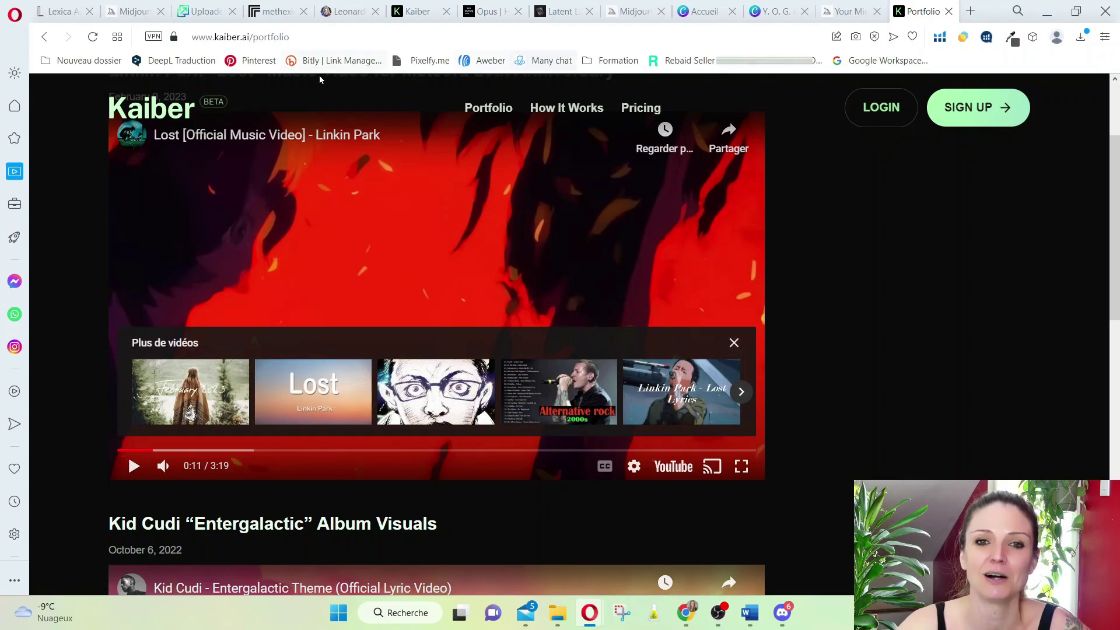
pyautogui.click(466, 13)
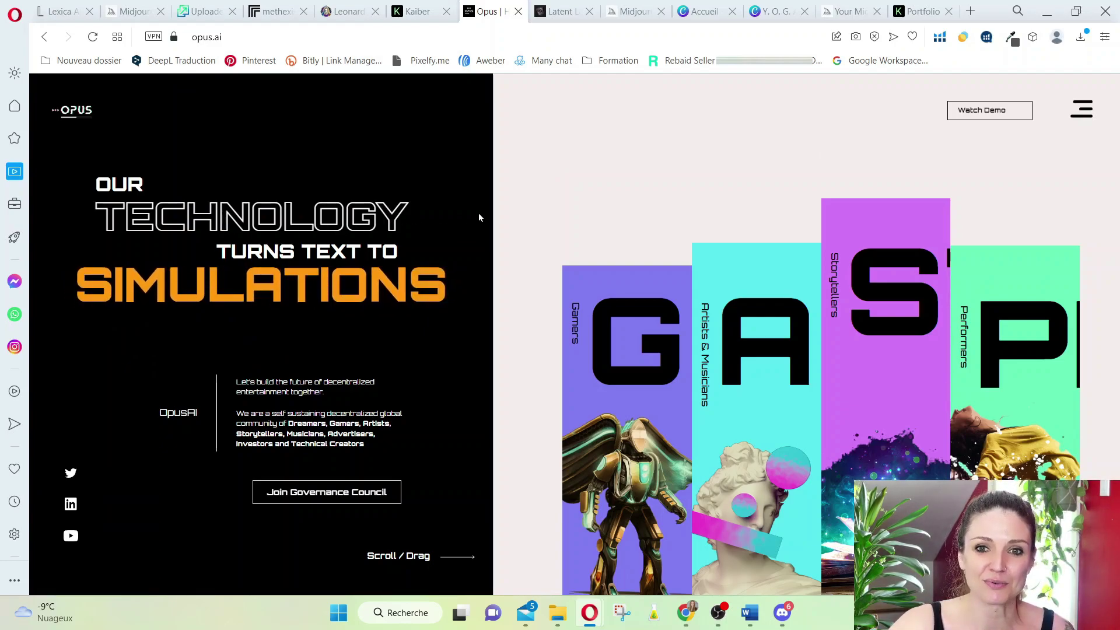
# Step: Switch to the Latent Labs website and look around the futuristic spaceship city panorama
pyautogui.click(560, 11)
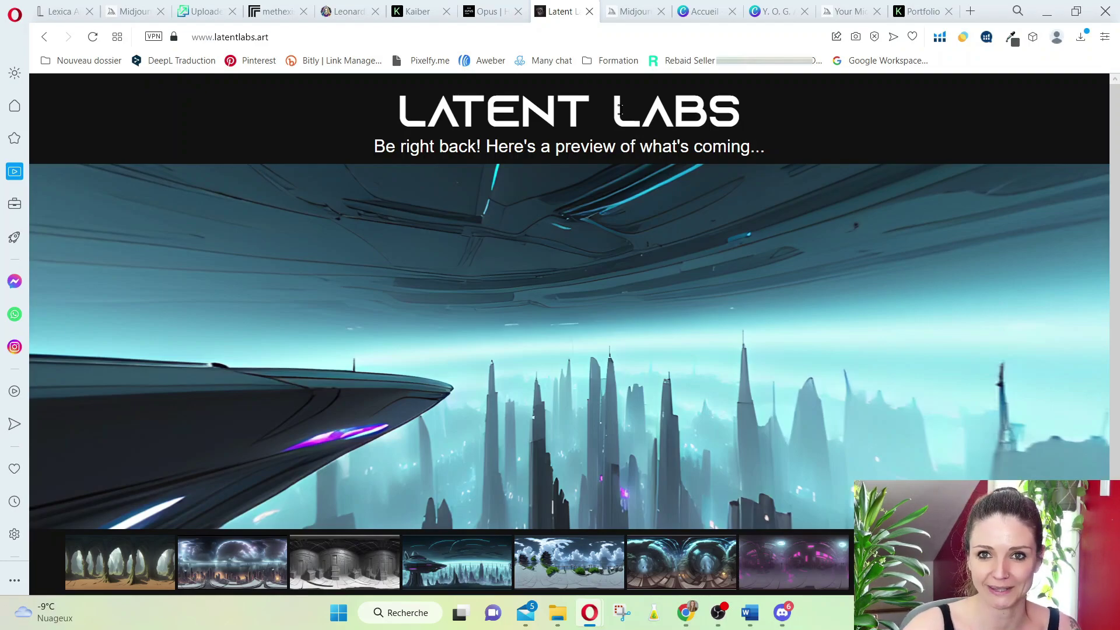
pyautogui.moveTo(768, 388); pyautogui.dragTo(288, 219)
pyautogui.moveTo(839, 417); pyautogui.dragTo(581, 419)
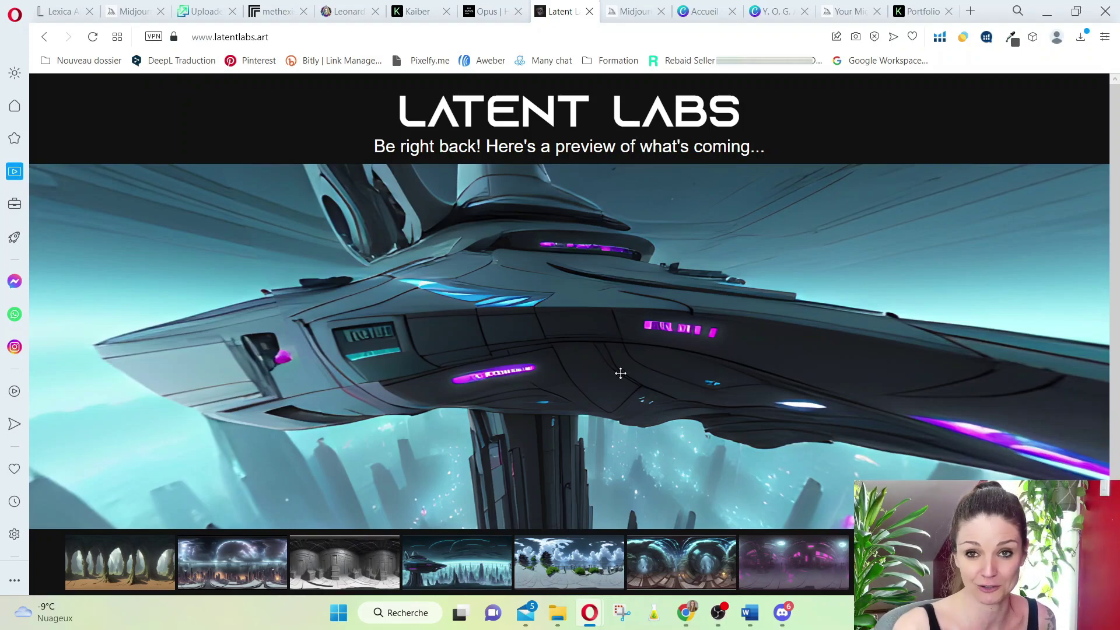
# Step: Load the lake panorama with the cloudy sky and rotate the view around to the pagoda and wooden walkway
pyautogui.click(567, 558)
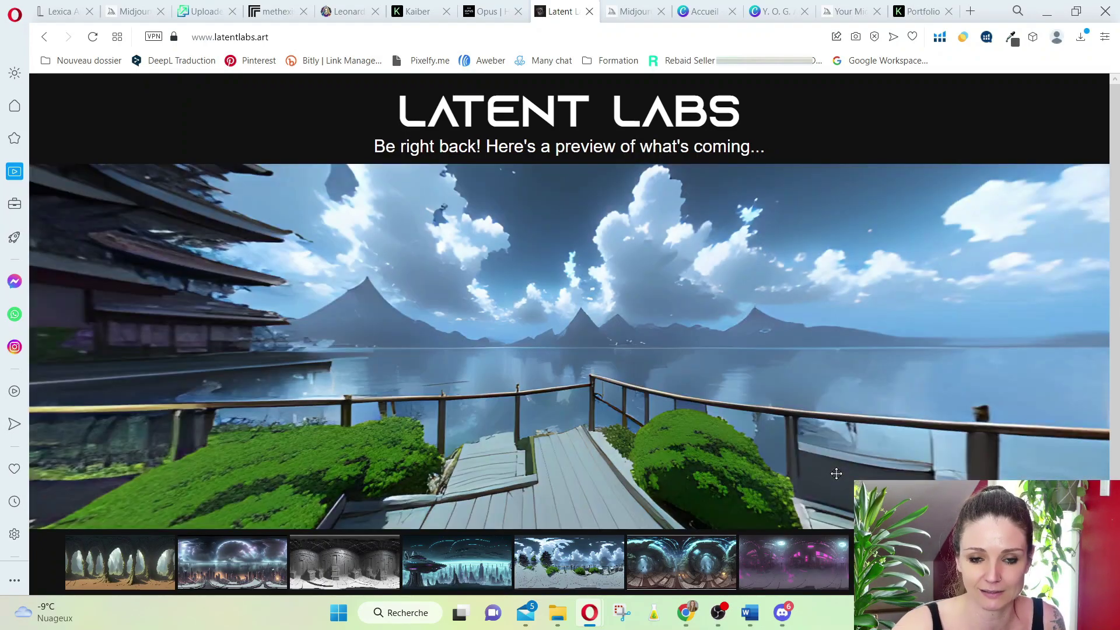
pyautogui.moveTo(366, 364); pyautogui.dragTo(989, 359)
pyautogui.moveTo(612, 369); pyautogui.dragTo(494, 337)
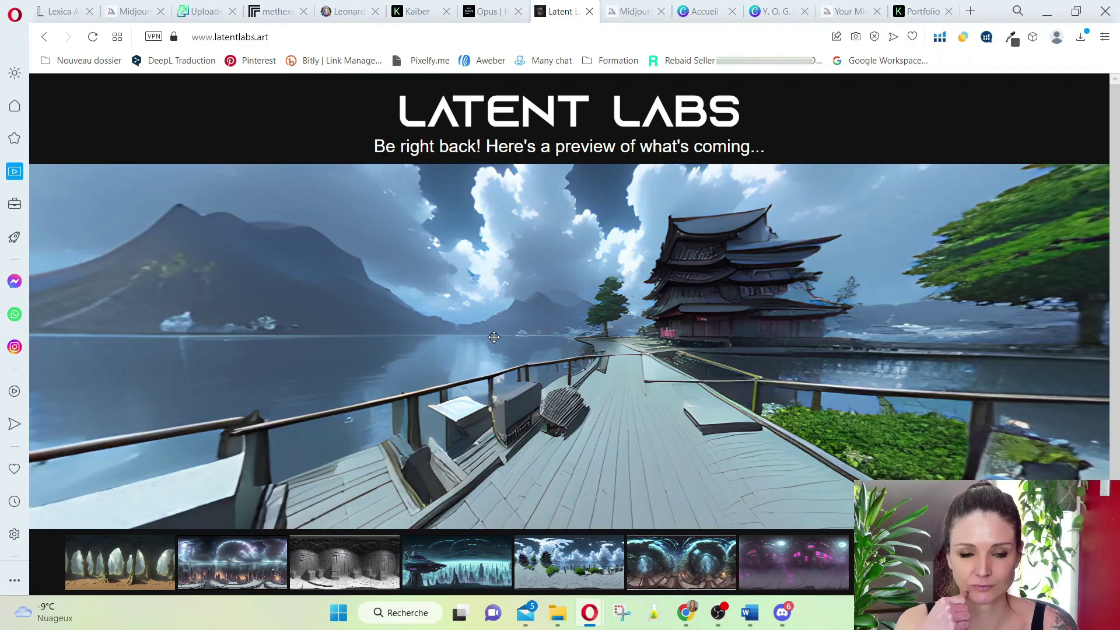